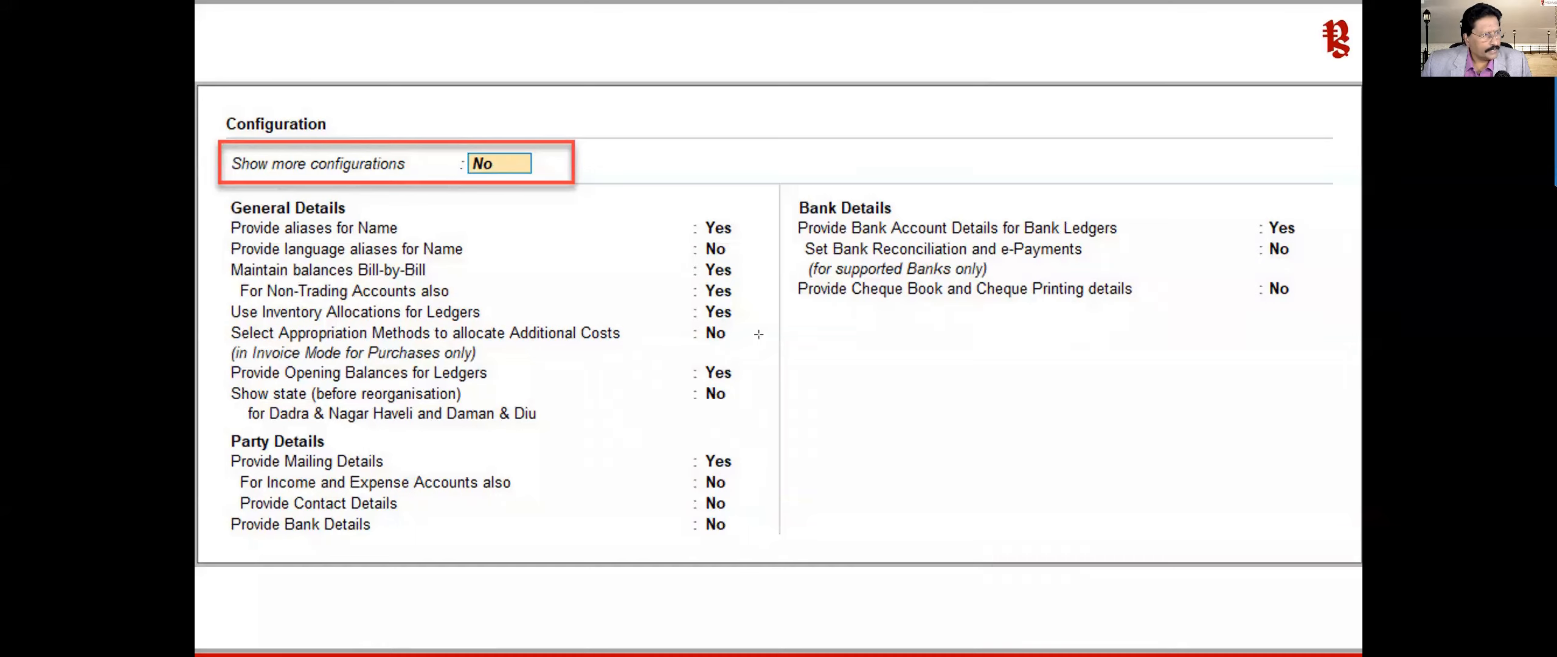
pyautogui.moveTo(682, 336); pyautogui.dragTo(626, 336)
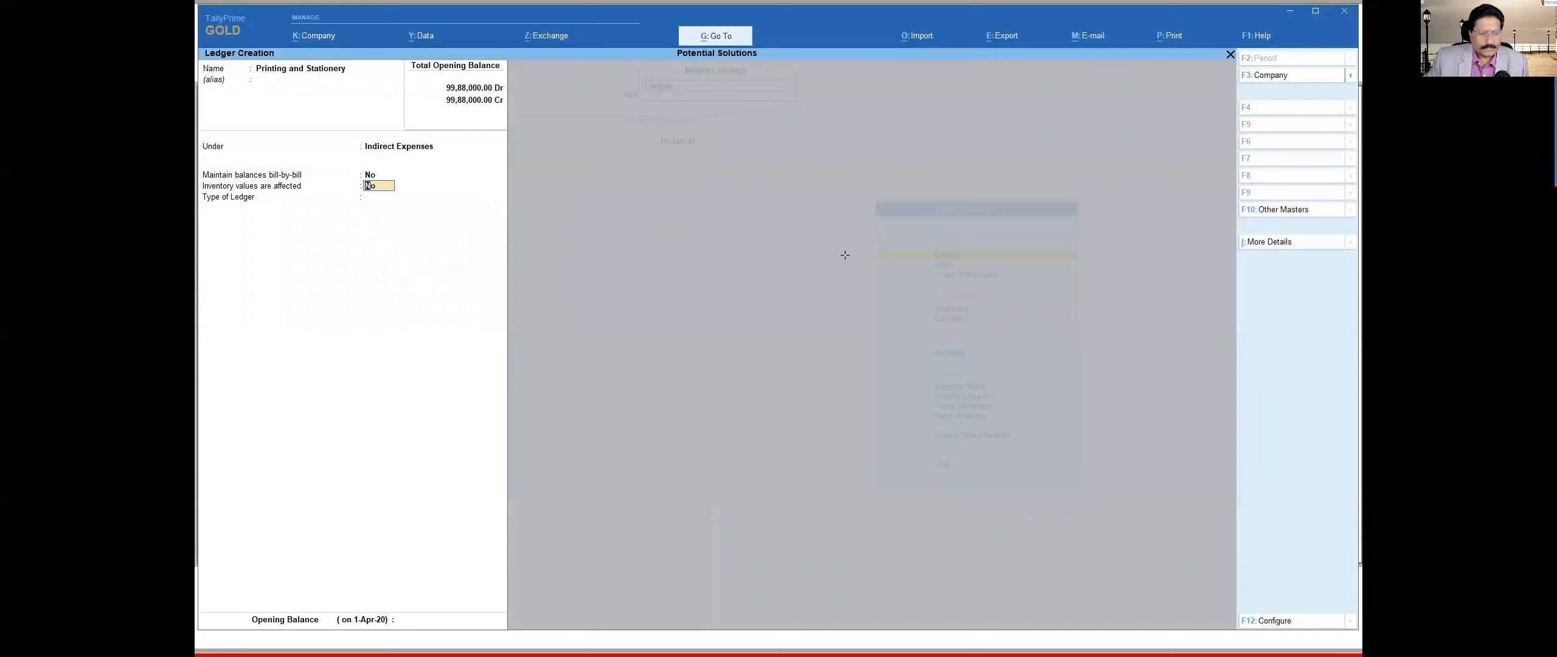
# Step: Turn on selecting appropriation methods to allocate additional costs in the ledger configuration and accept the settings
pyautogui.press('F12')
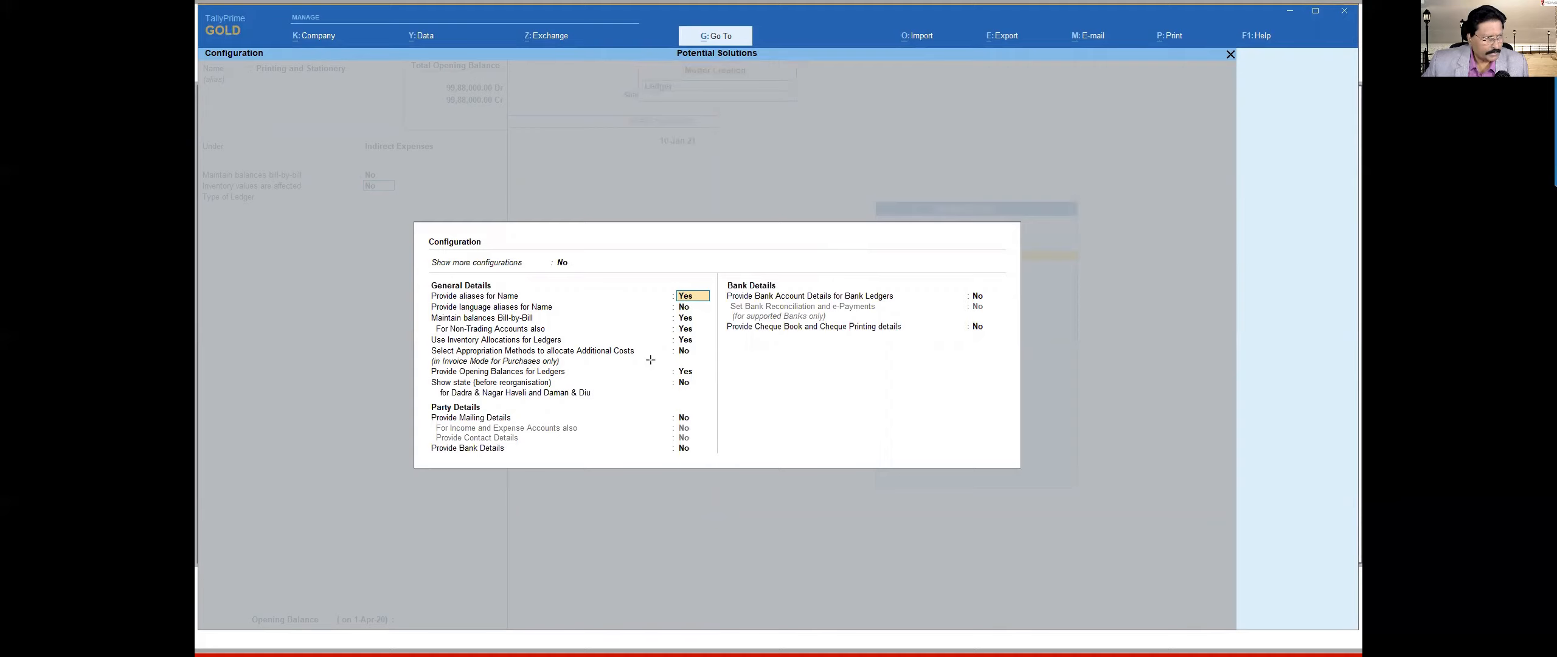
pyautogui.moveTo(654, 360); pyautogui.dragTo(570, 361)
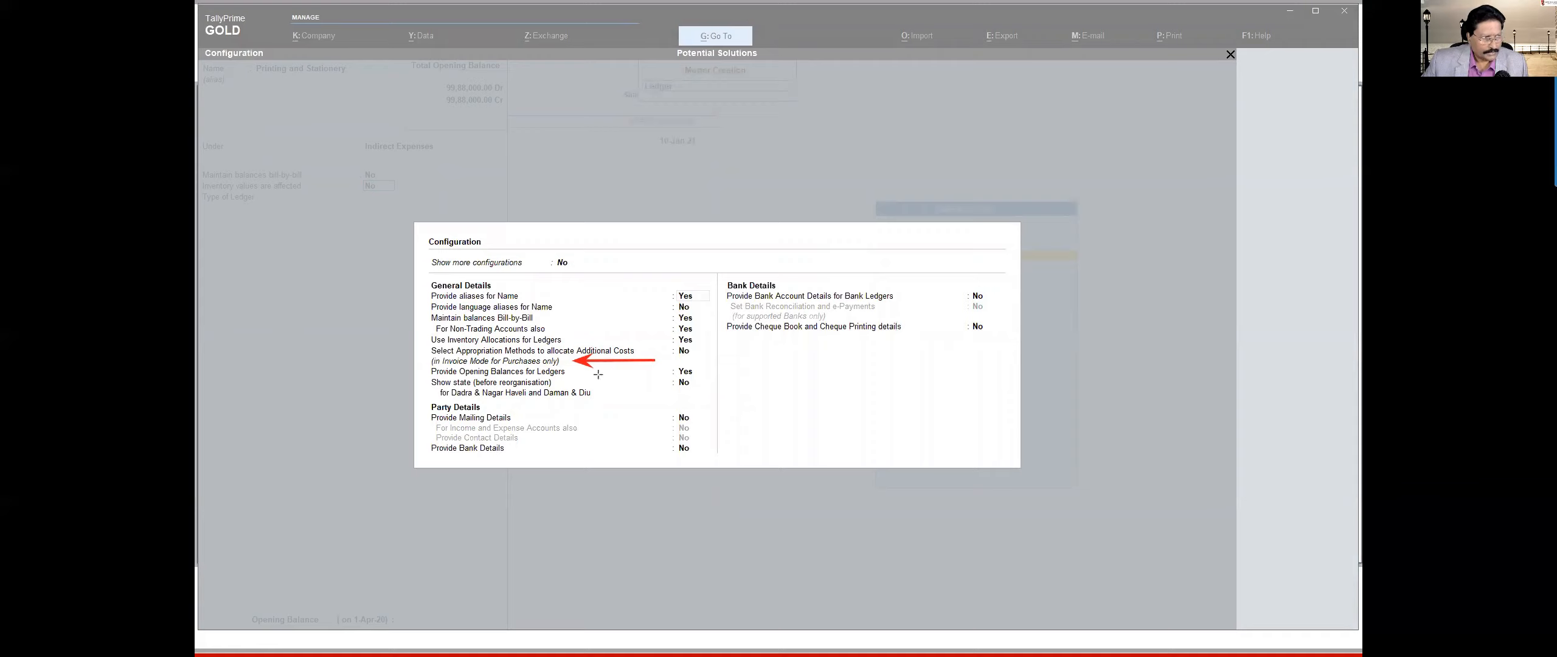
pyautogui.moveTo(723, 351); pyautogui.dragTo(695, 350)
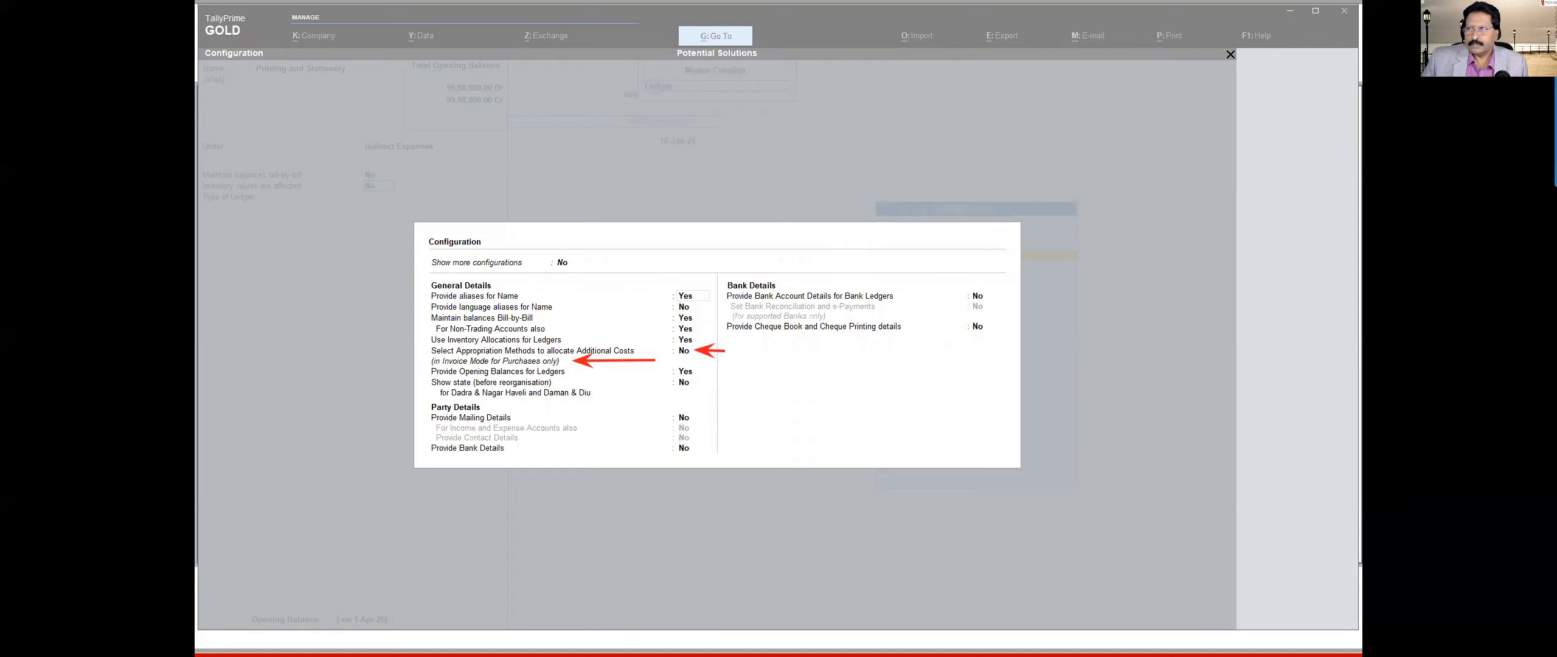
pyautogui.press('Escape')
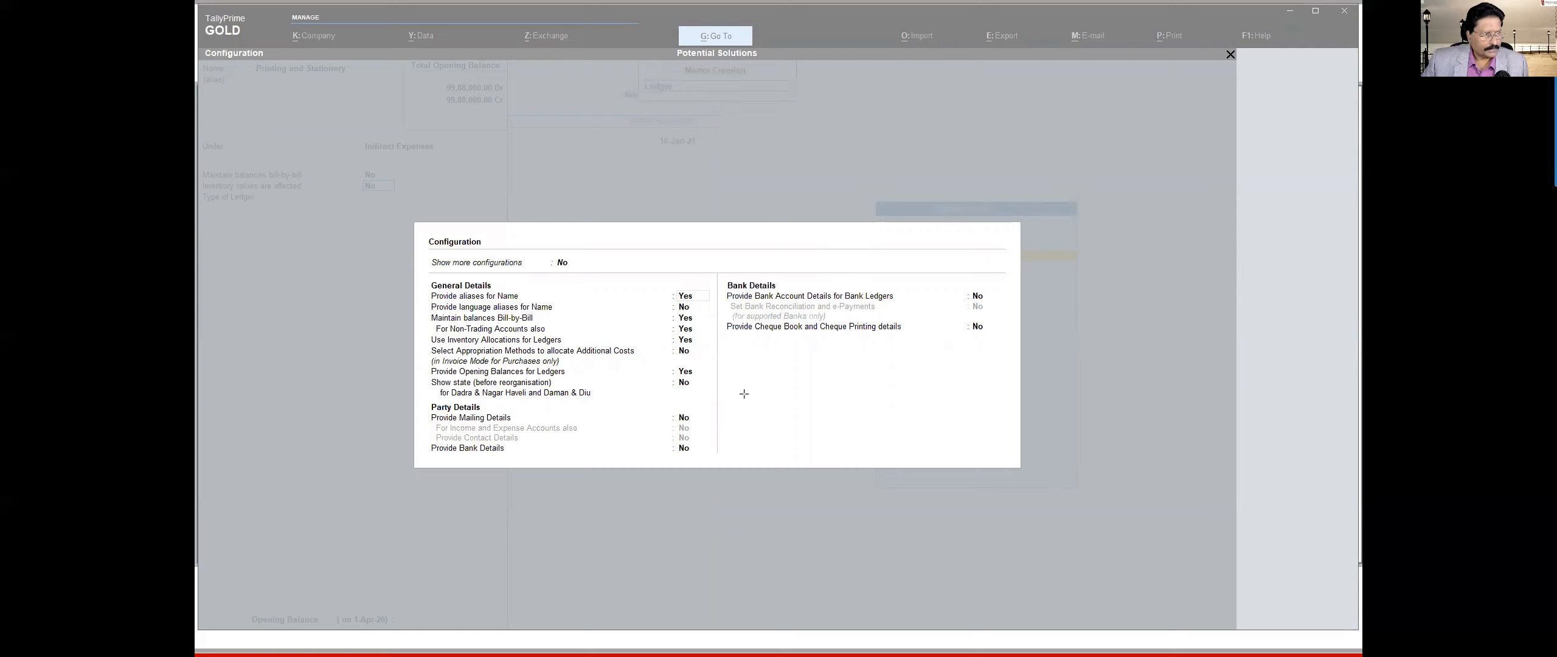
pyautogui.click(690, 352)
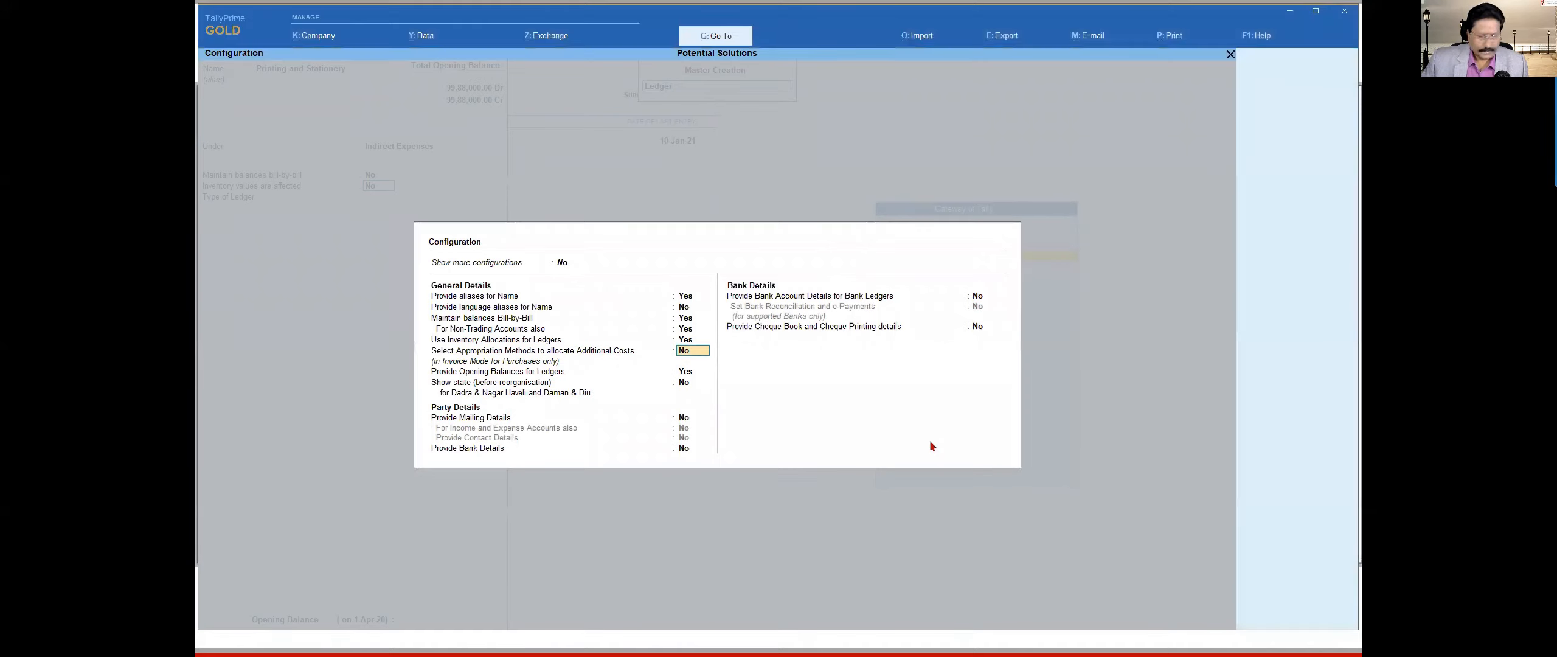
pyautogui.write('y')
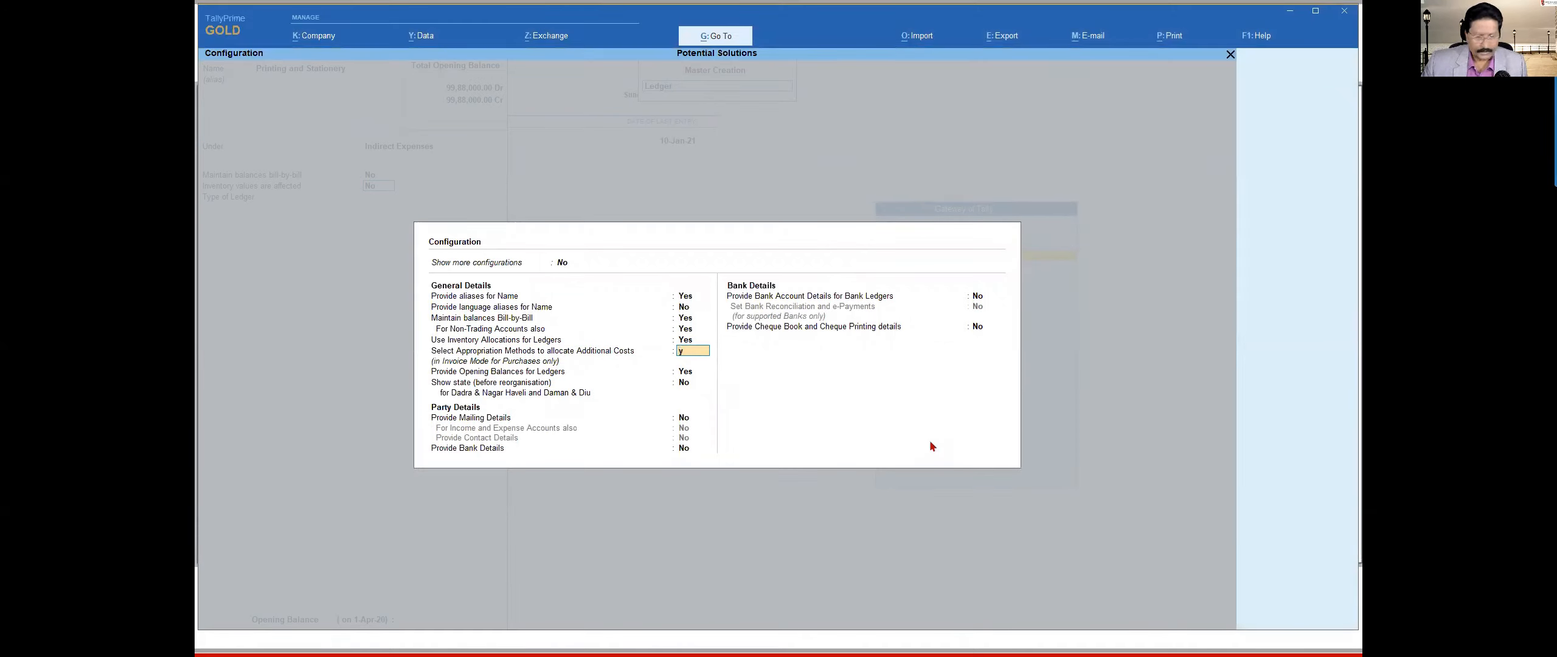
pyautogui.press('Return')
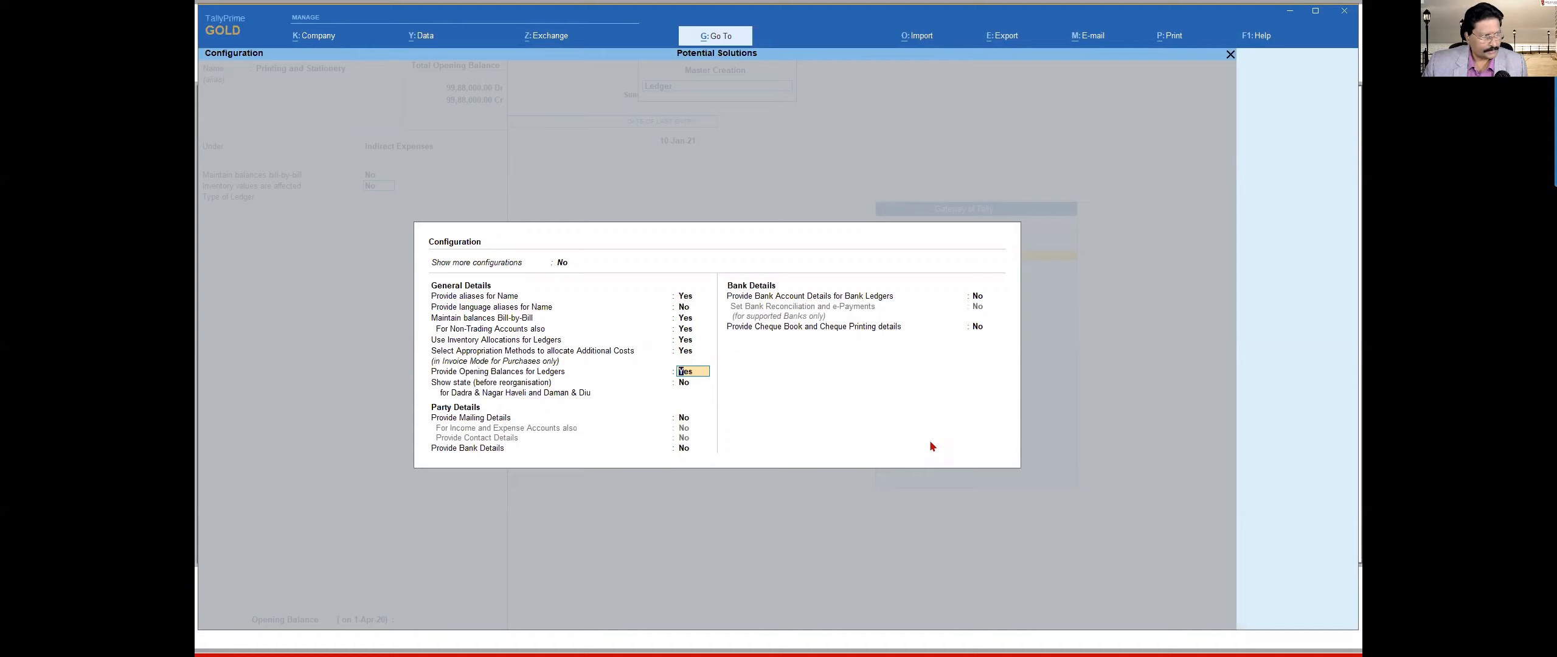
pyautogui.hotkey('ctrl', 'a')
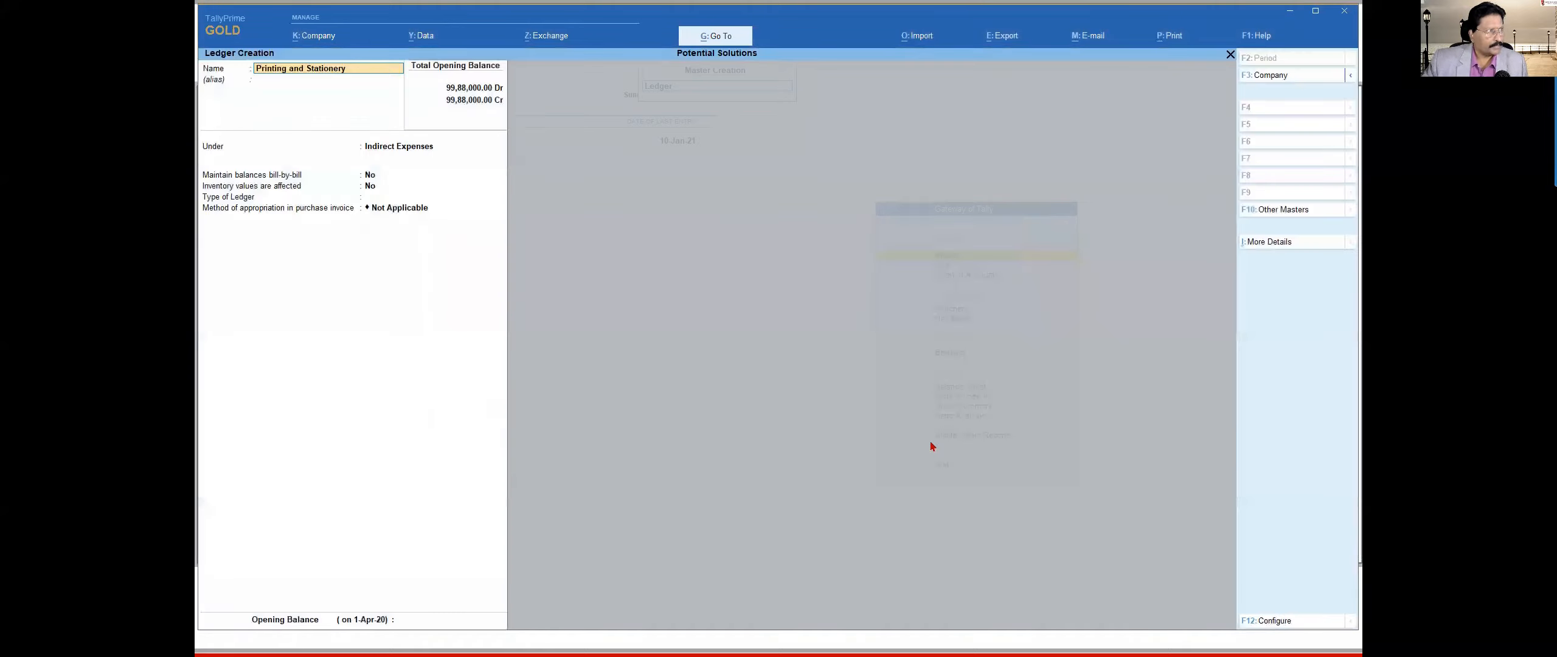
# Step: Enter a ledger named "Frieght Charges" and leave its alias blank
pyautogui.hotkey('ctrl', 'a')
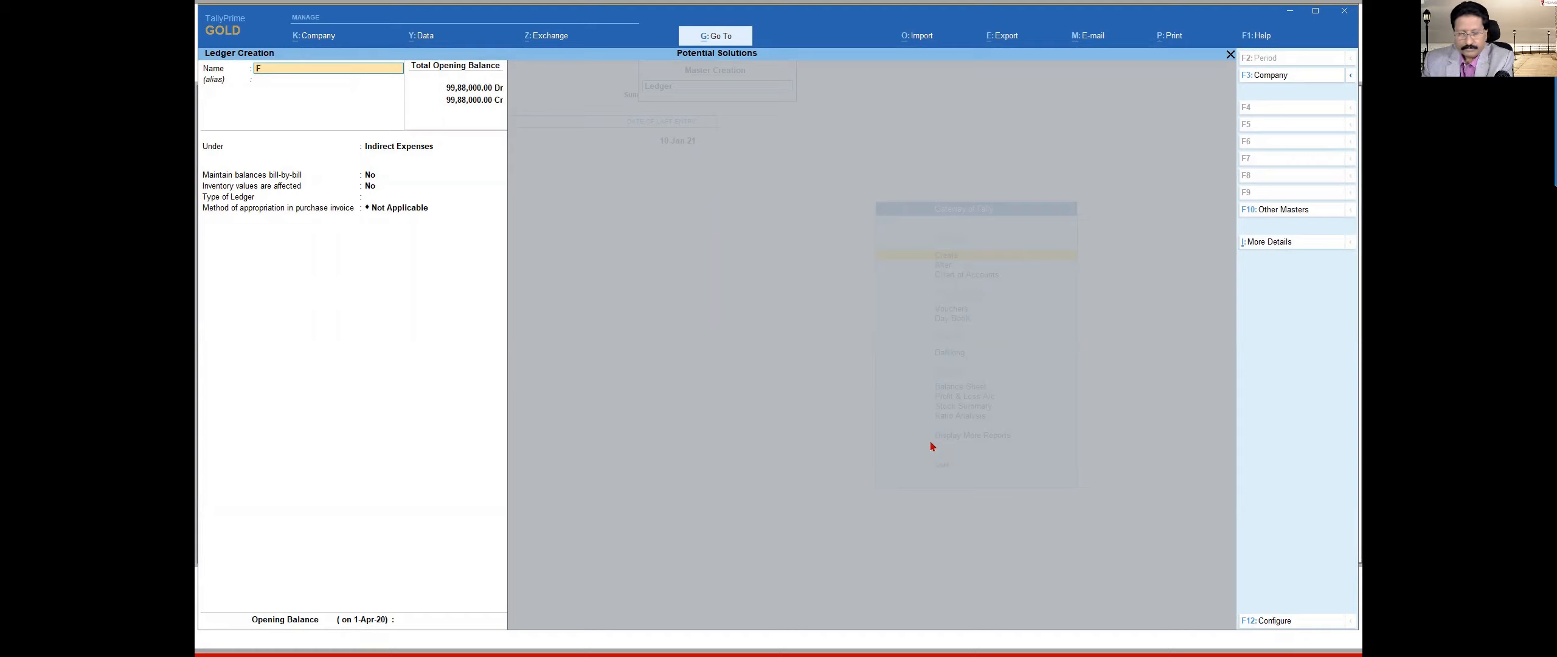
pyautogui.write('riegth')
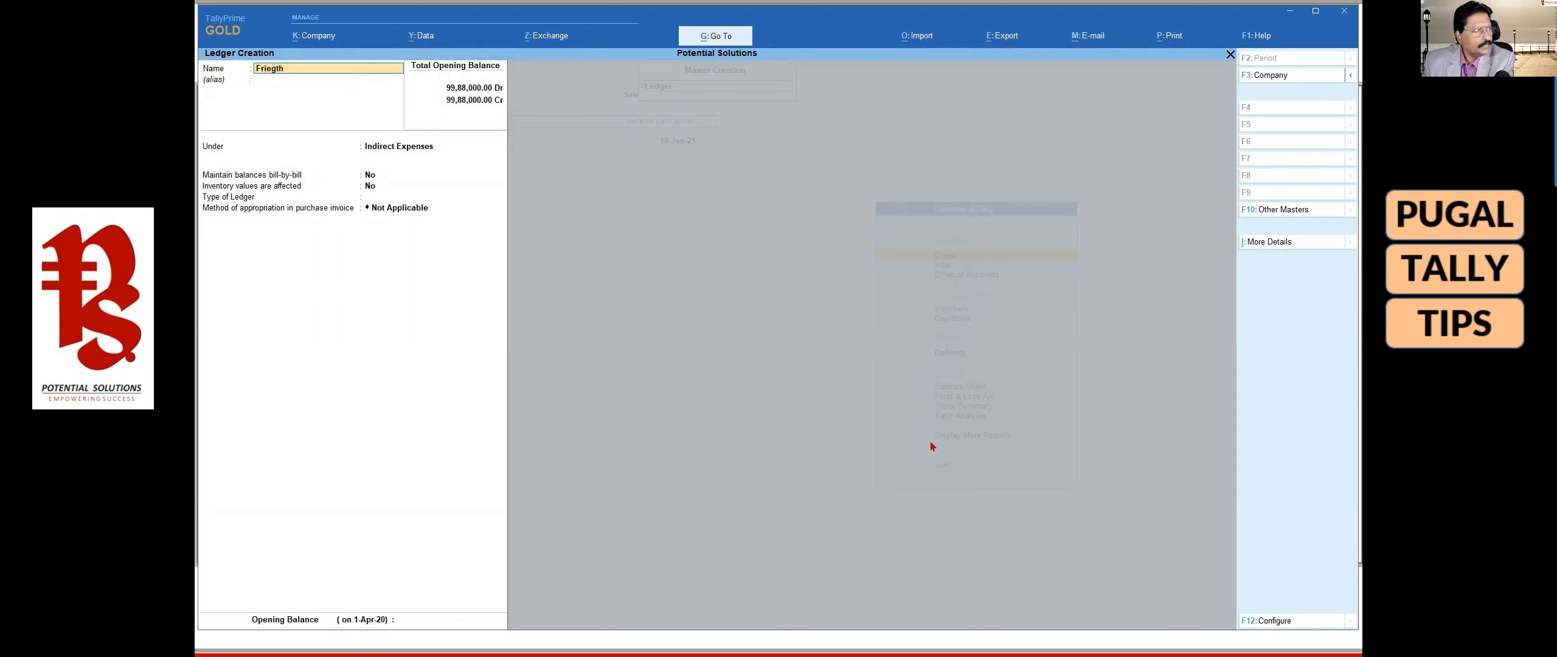
pyautogui.press('BackSpace')
pyautogui.press('BackSpace')
pyautogui.write('ht ')
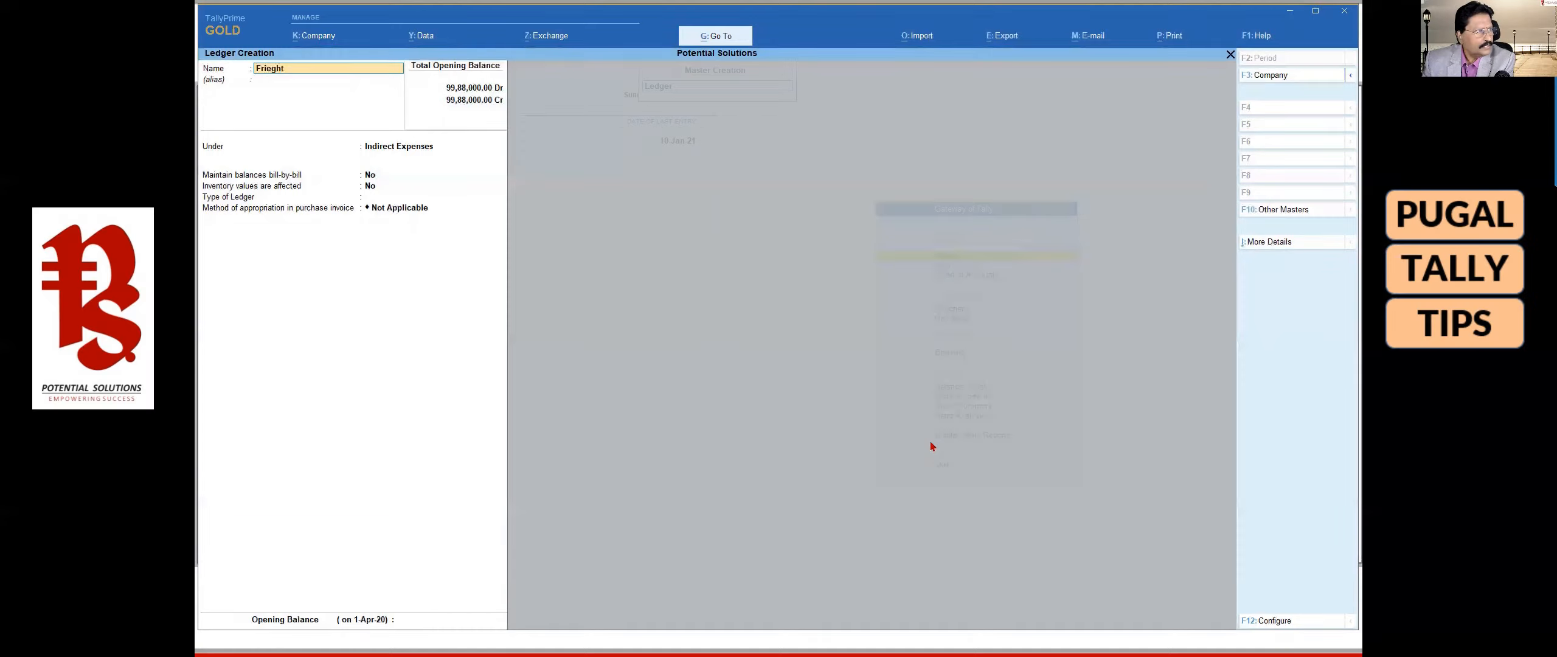
pyautogui.write('cha')
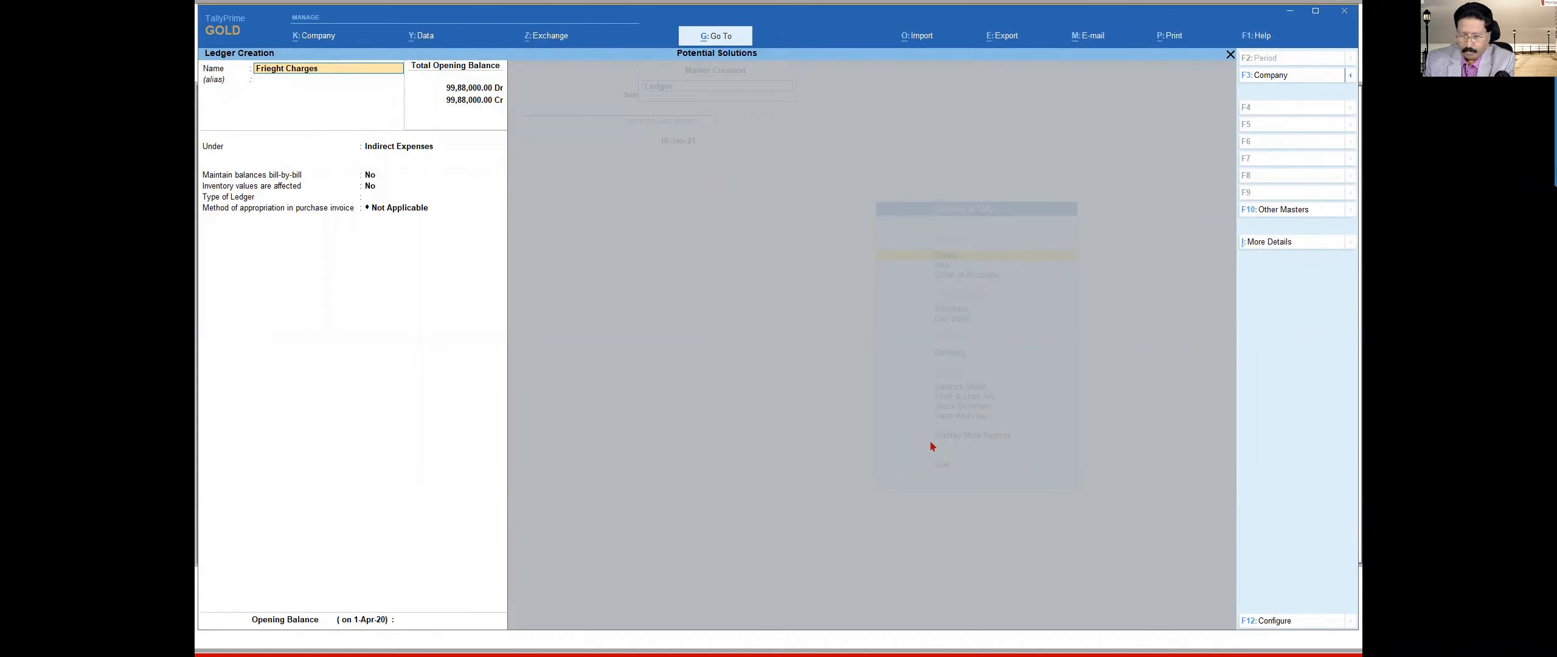
pyautogui.press('Return')
pyautogui.press('Return')
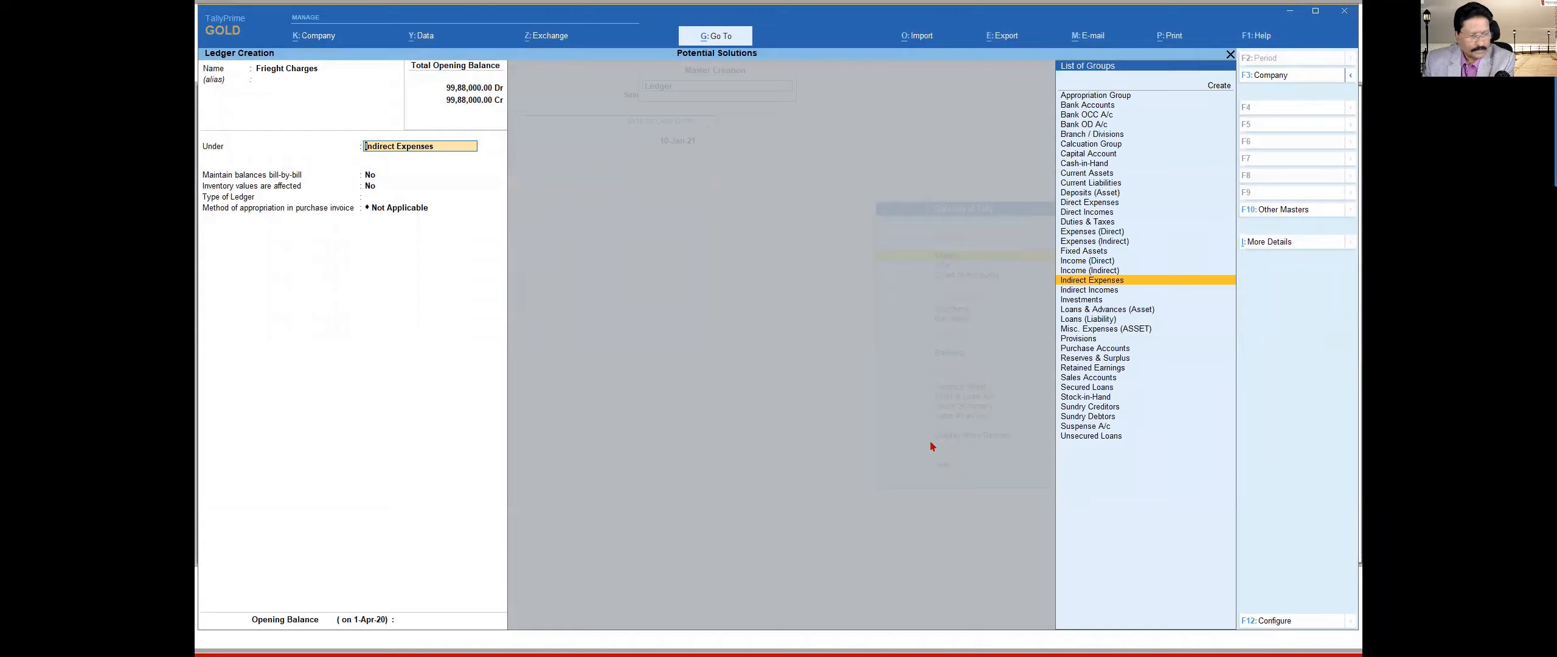
# Step: Place the ledger under Direct Expenses, keeping bill-by-bill balances and inventory values at No and the ledger type at Not Applicable
pyautogui.write('di')
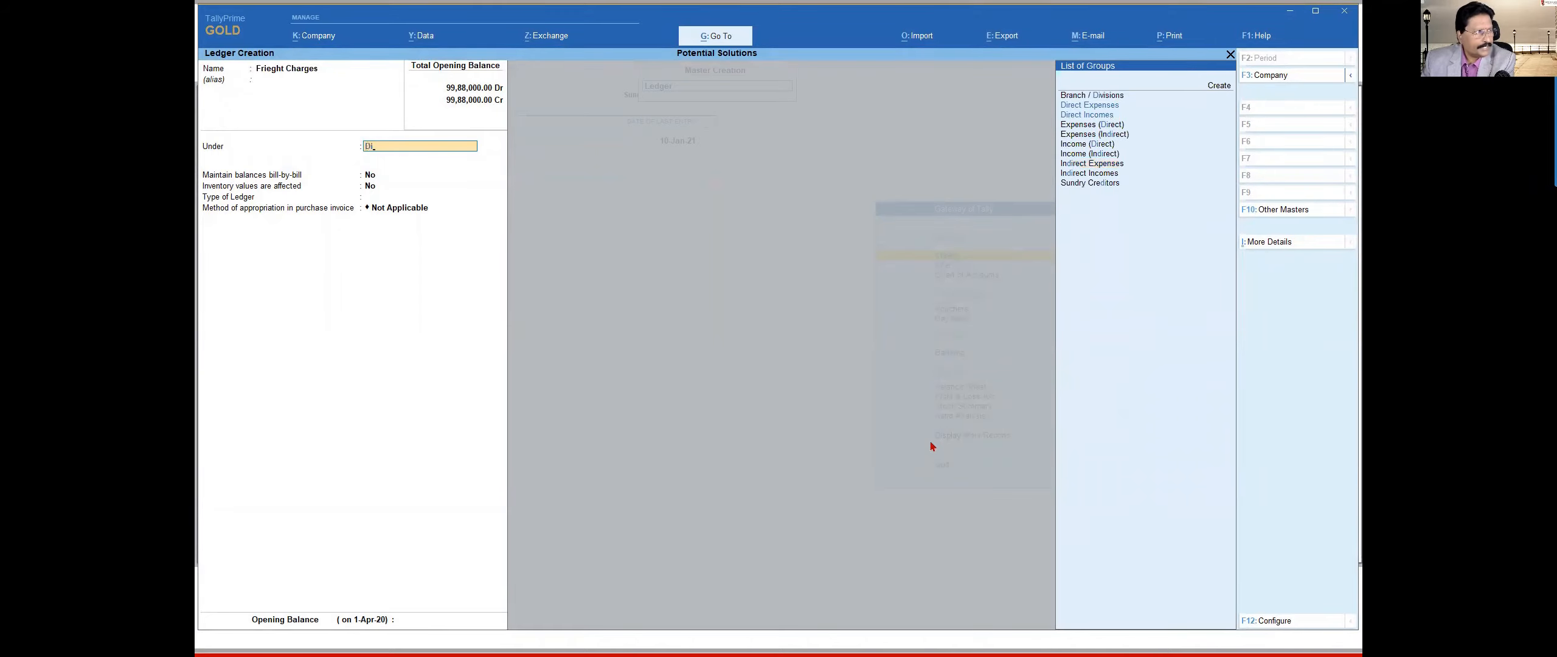
pyautogui.write('rect')
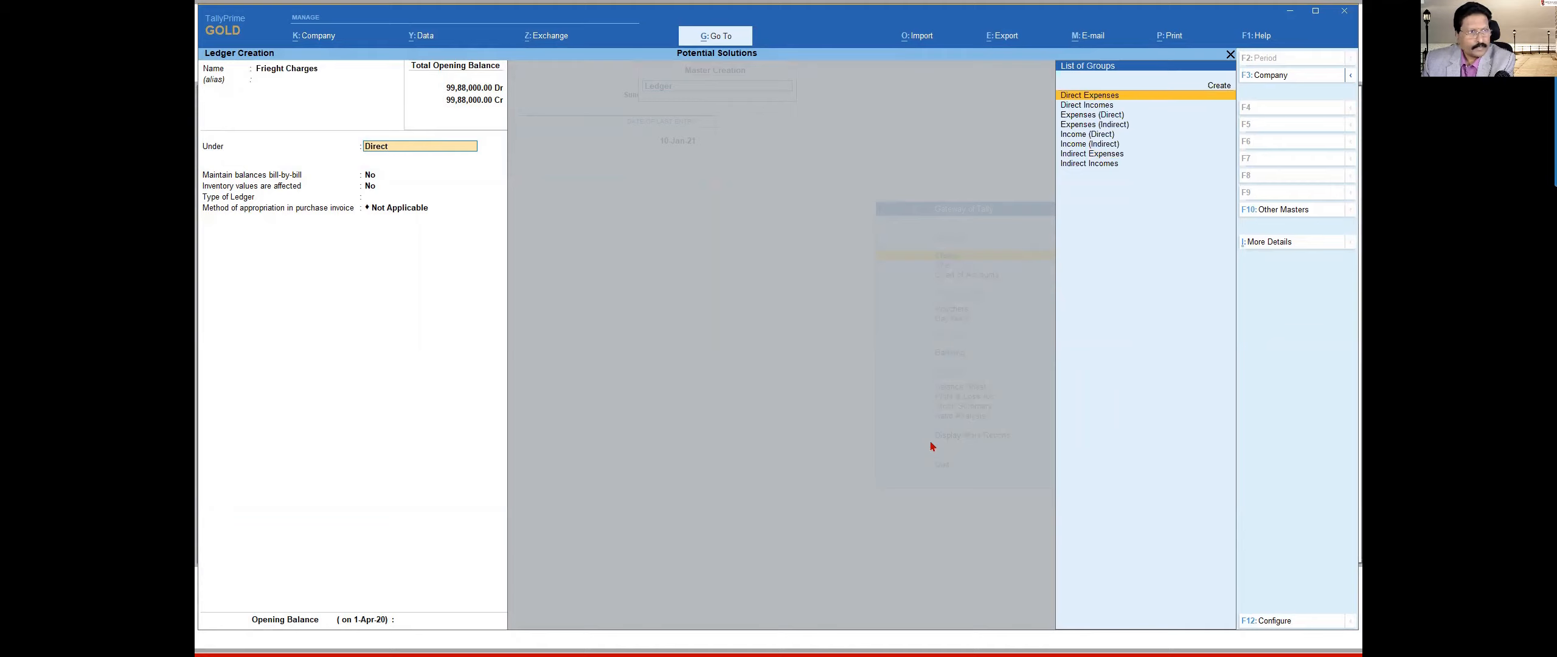
pyautogui.press('Return')
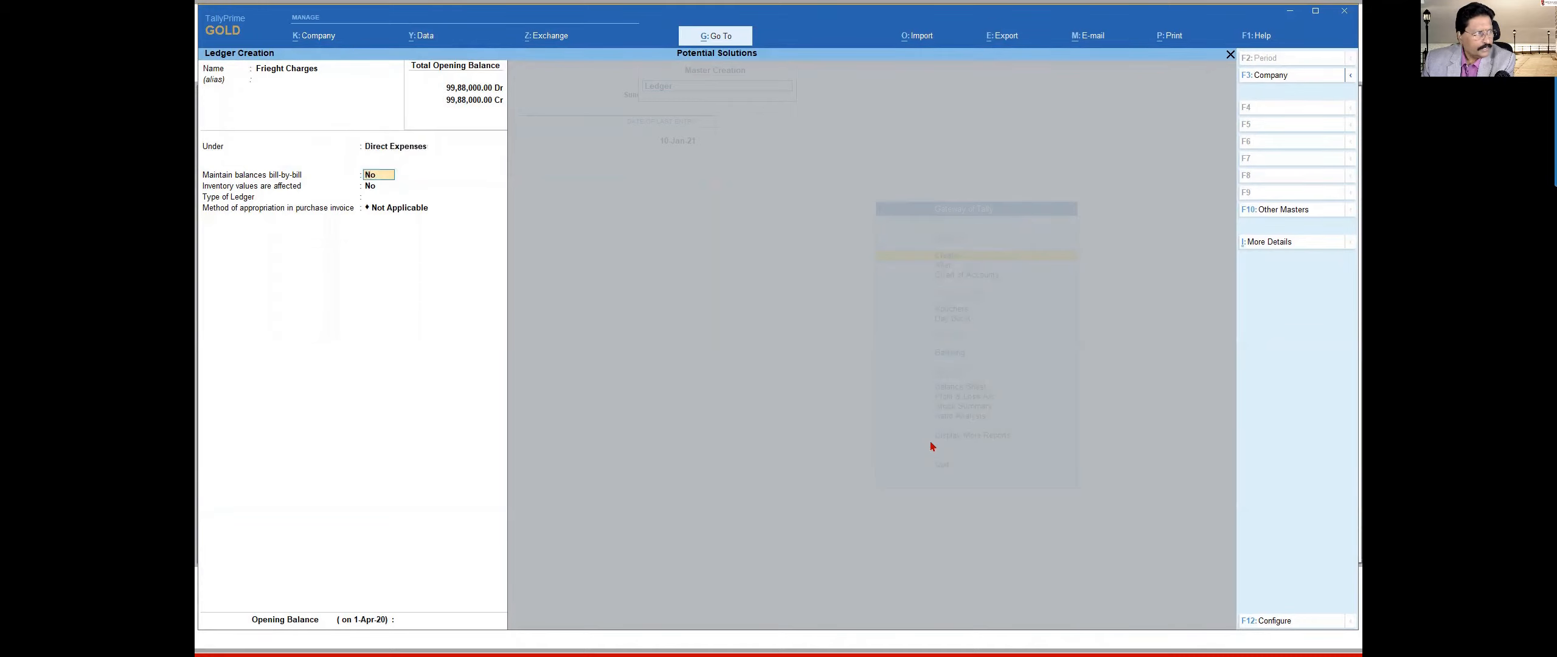
pyautogui.press('Return')
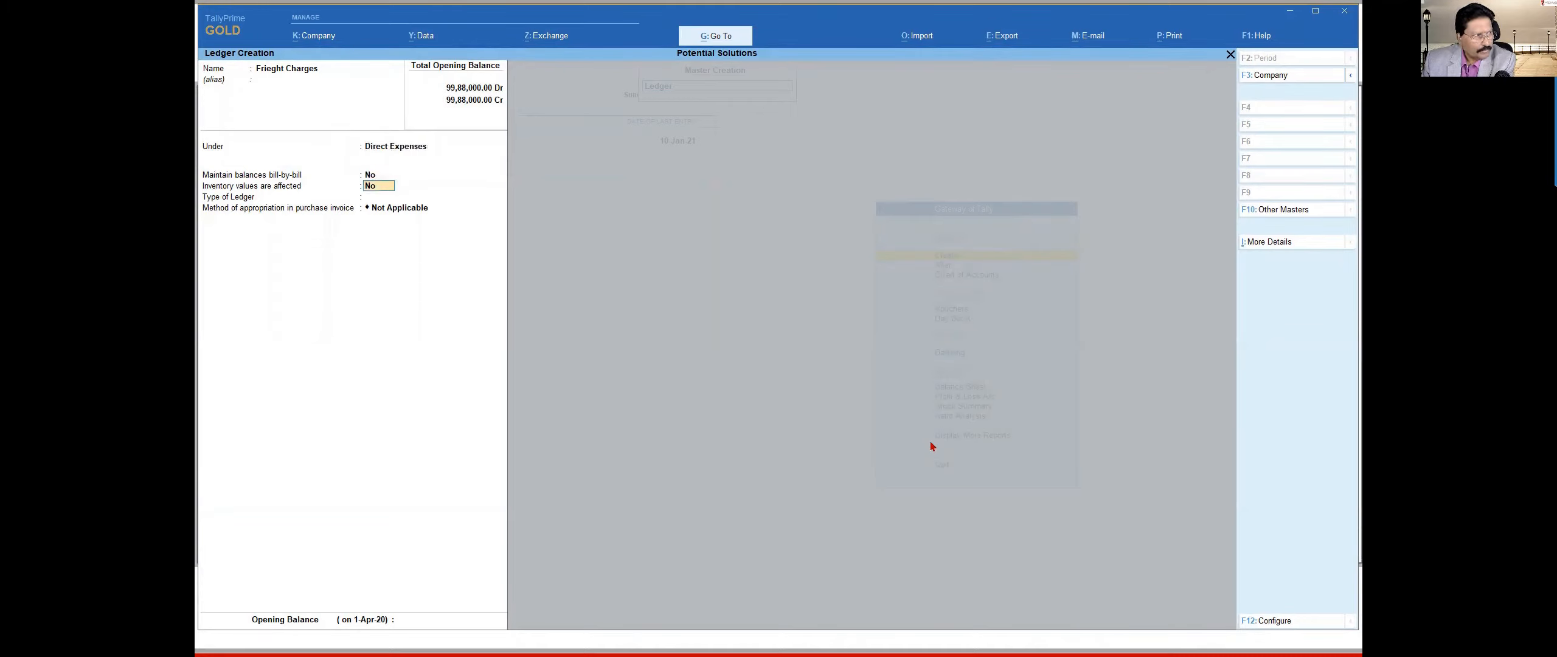
pyautogui.press('Return')
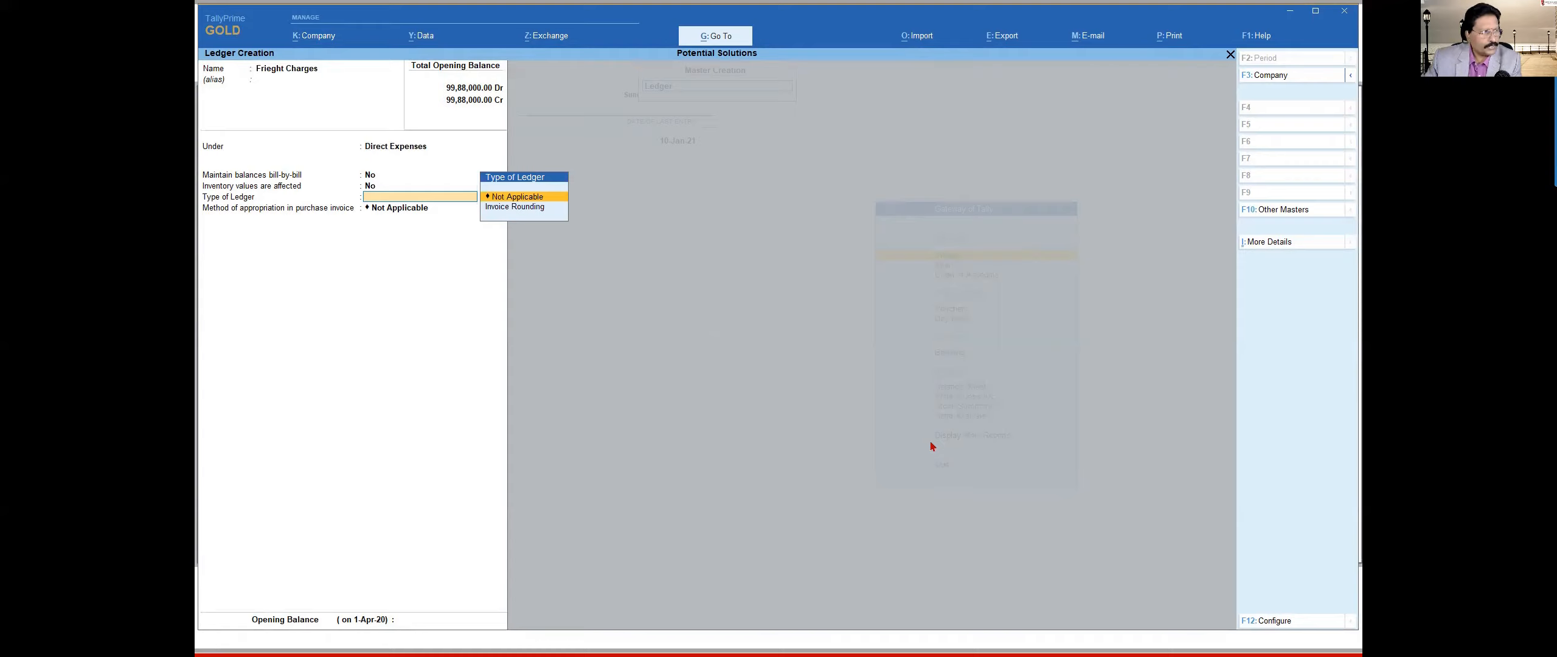
pyautogui.press('Return')
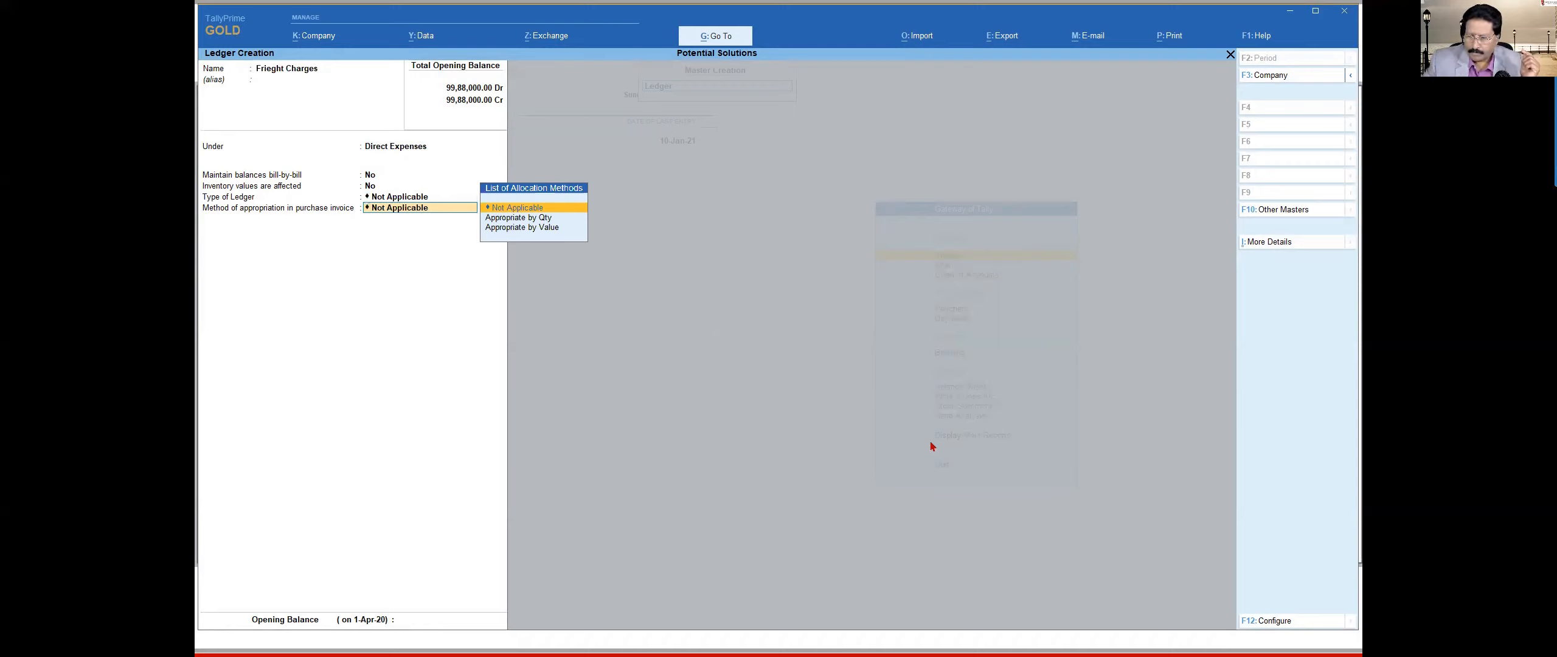
# Step: Set the ledger's method of appropriation in purchase invoice to Appropriate by Value and save it without an opening balance
pyautogui.press('F12')
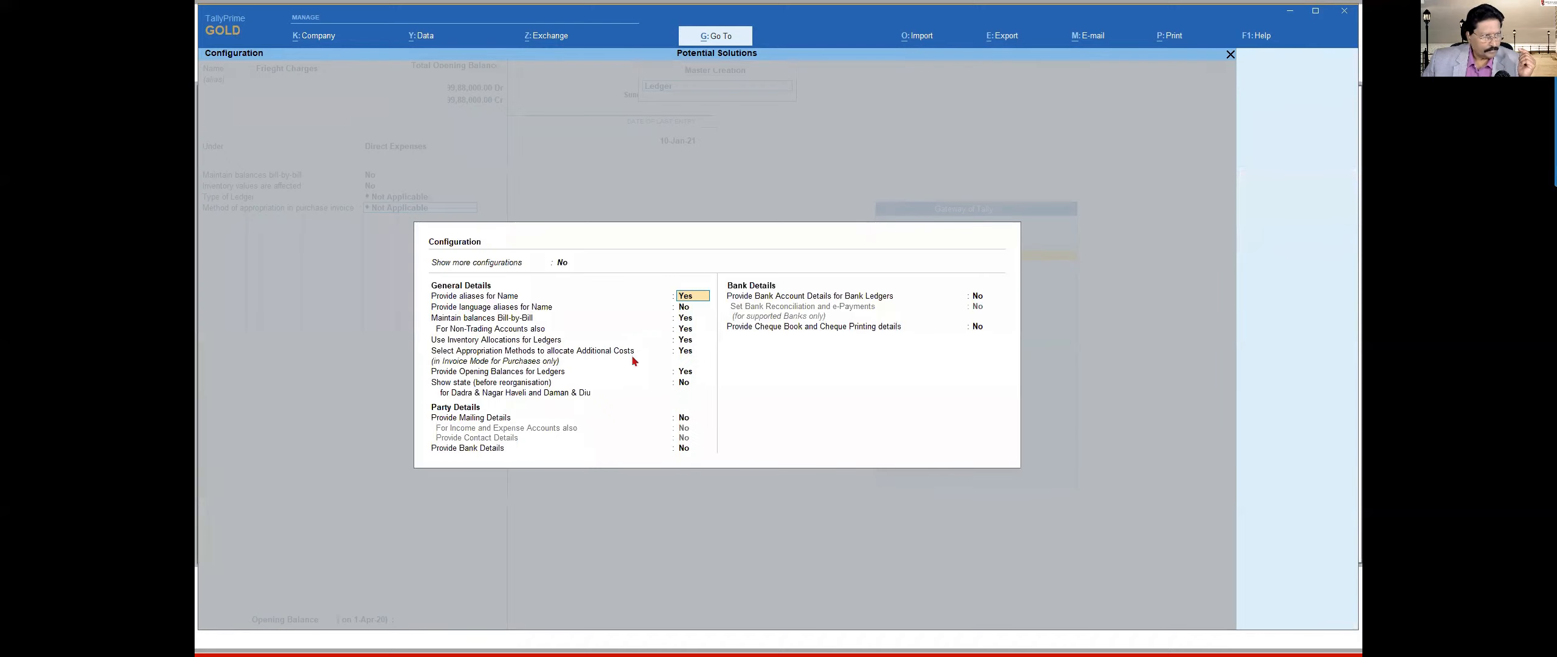
pyautogui.press('Escape')
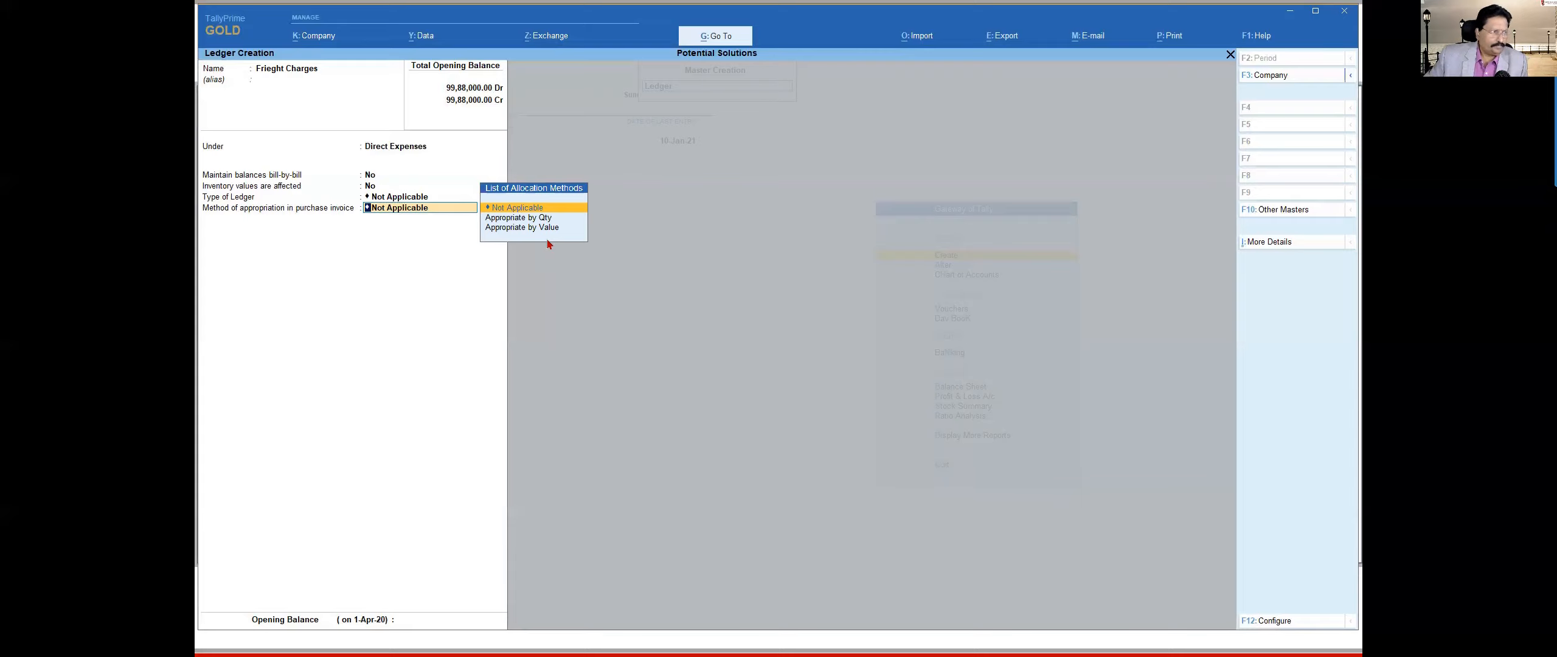
pyautogui.press('Down')
pyautogui.press('Down')
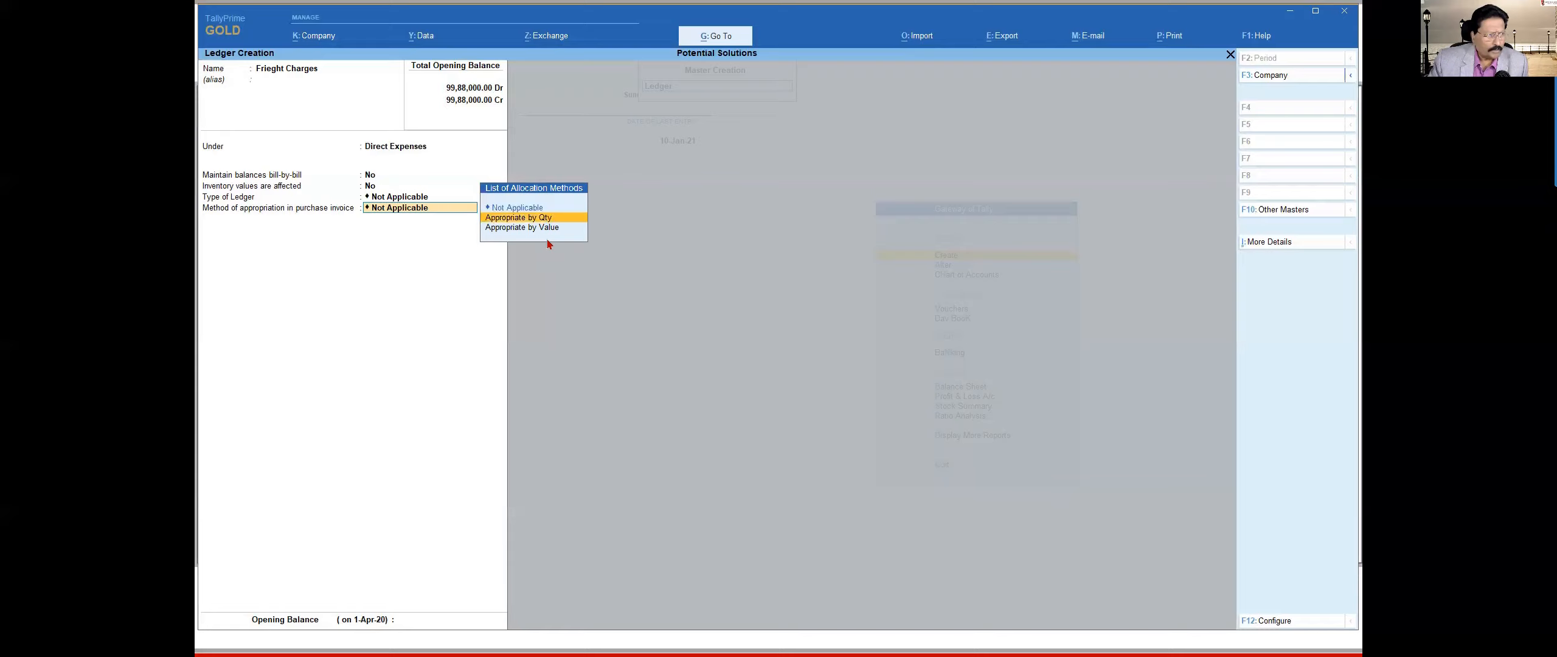
pyautogui.press('Return')
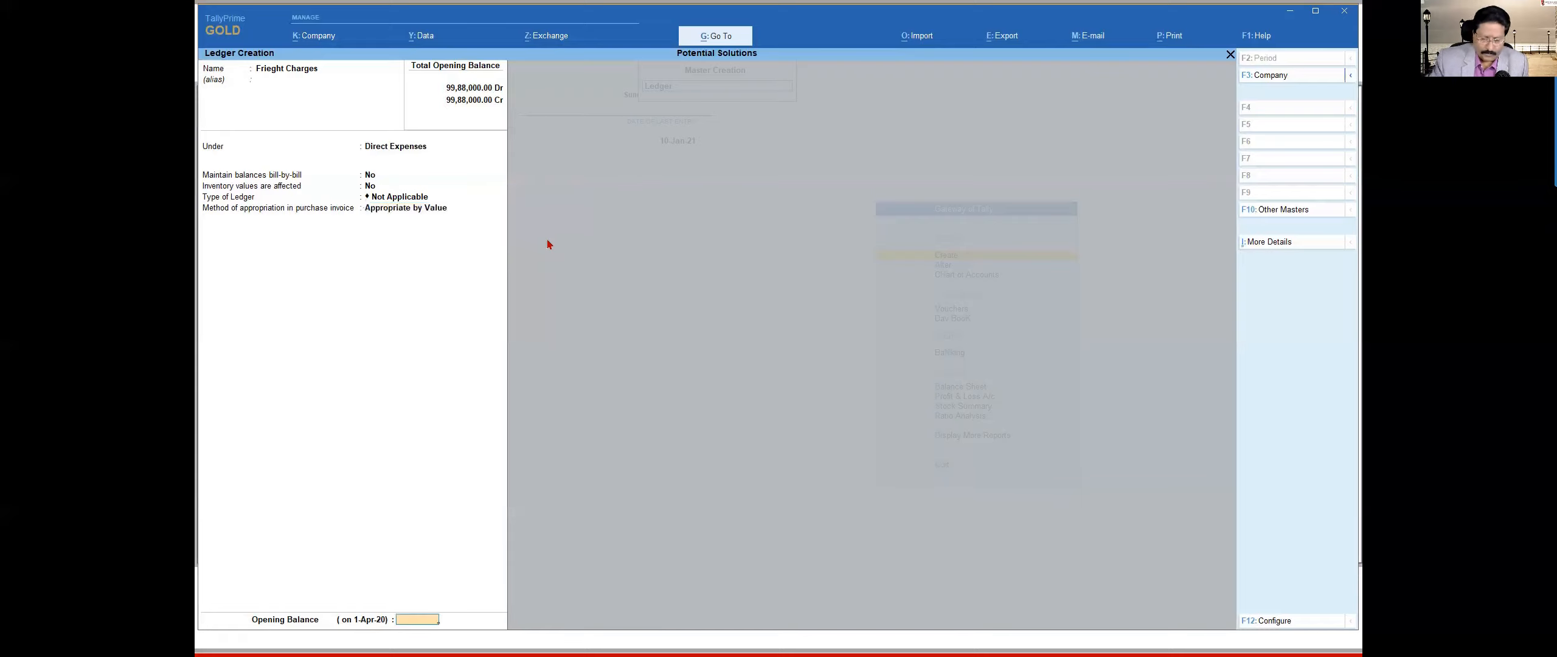
pyautogui.press('Return')
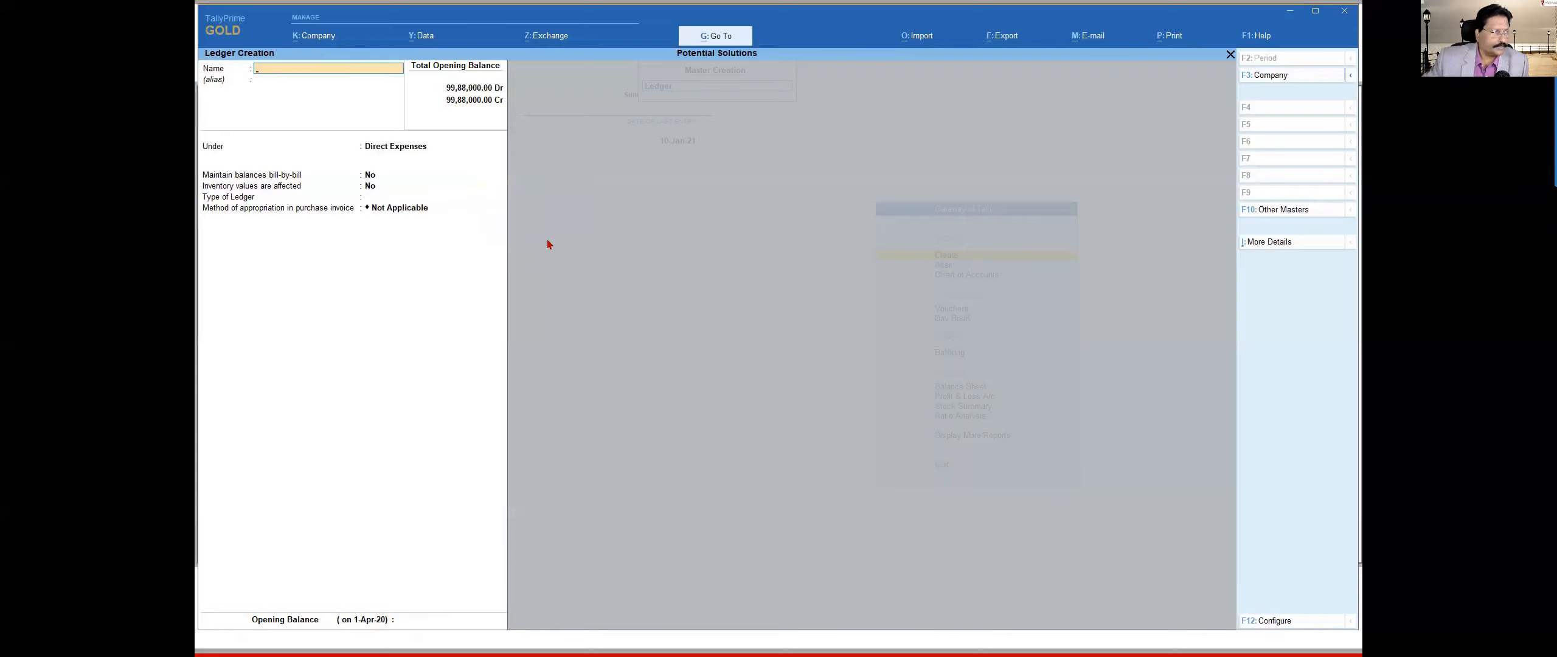
# Step: Leave ledger creation and start a new purchase voucher
pyautogui.press('Escape')
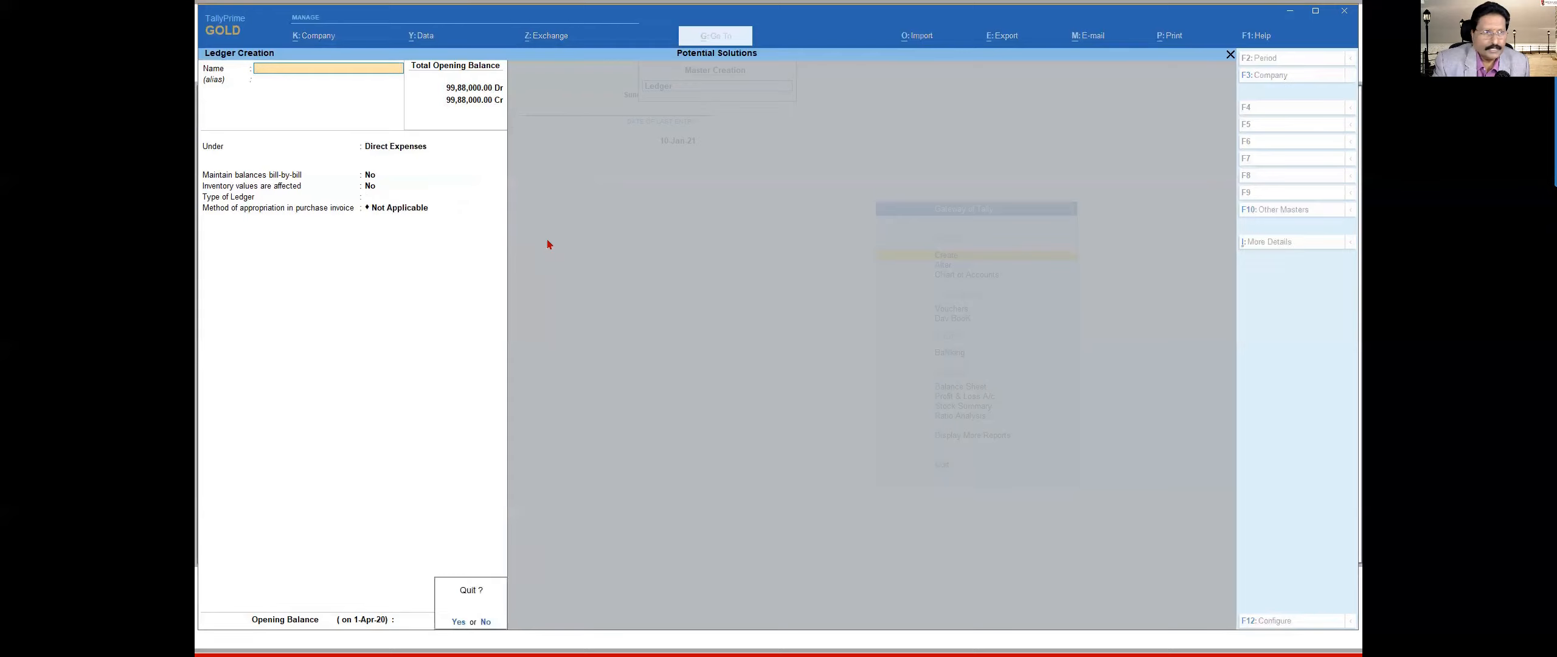
pyautogui.press('Return')
pyautogui.press('Escape')
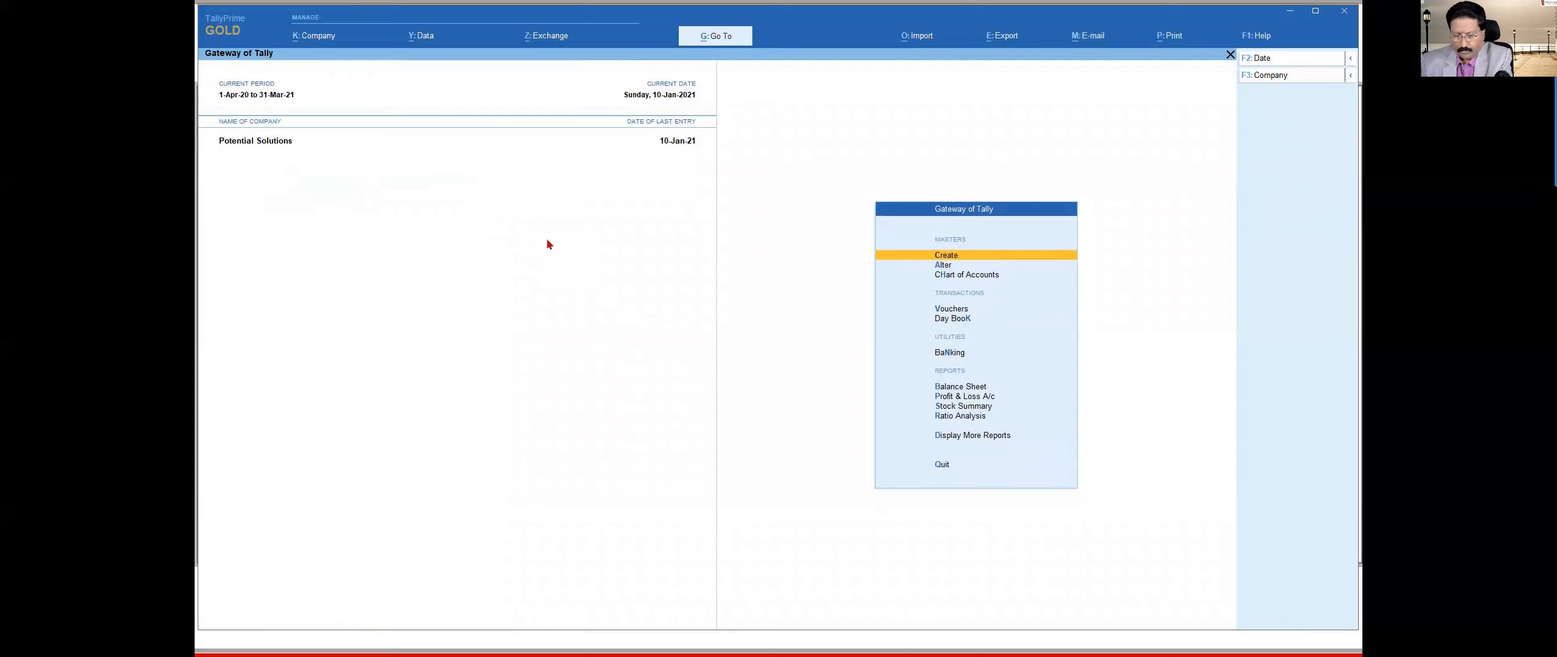
pyautogui.press('v')
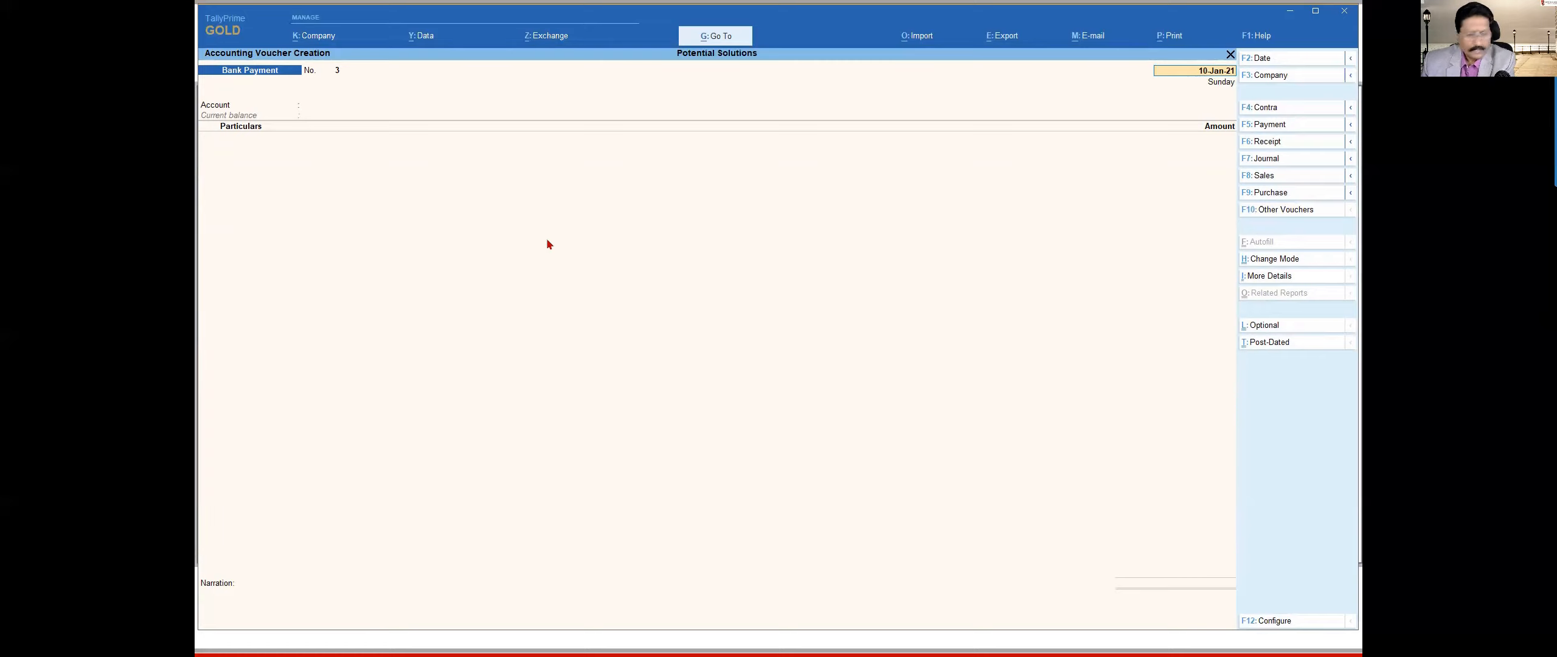
pyautogui.press('F9')
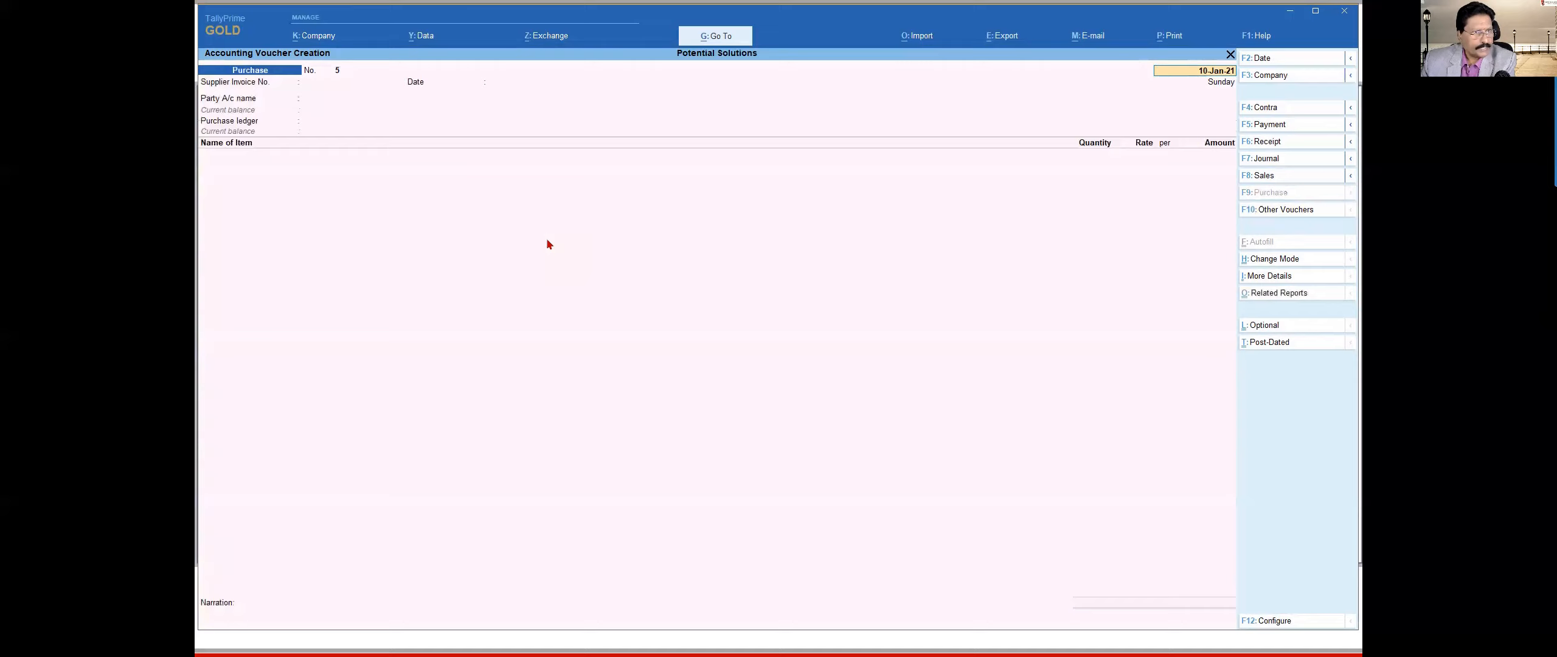
# Step: Keep the voucher date and enter supplier invoice number 125 with the date 10-Jan-21
pyautogui.press('Return')
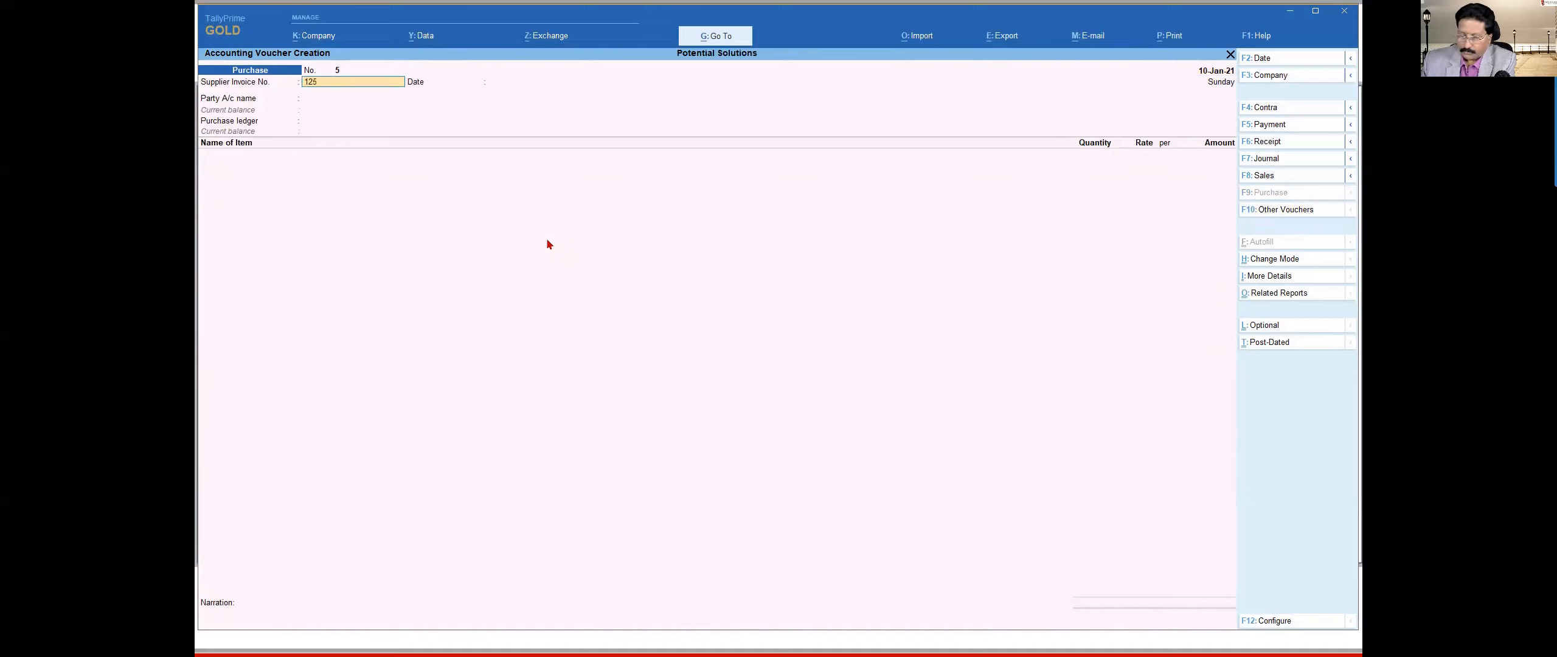
pyautogui.write('125')
pyautogui.press('Return')
pyautogui.press('Return')
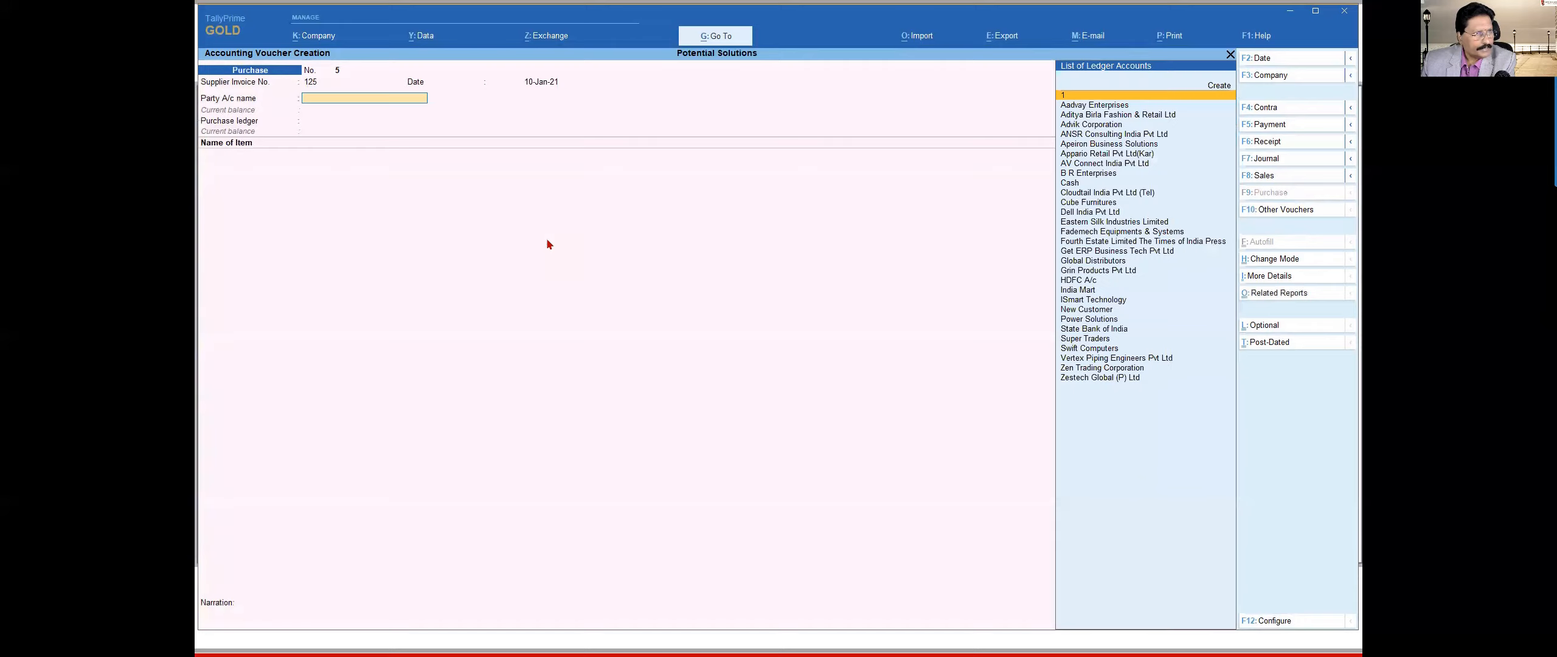
# Step: Choose Aadvay Enterprises as the party account and accept its receipt and party details as they are
pyautogui.press('Down')
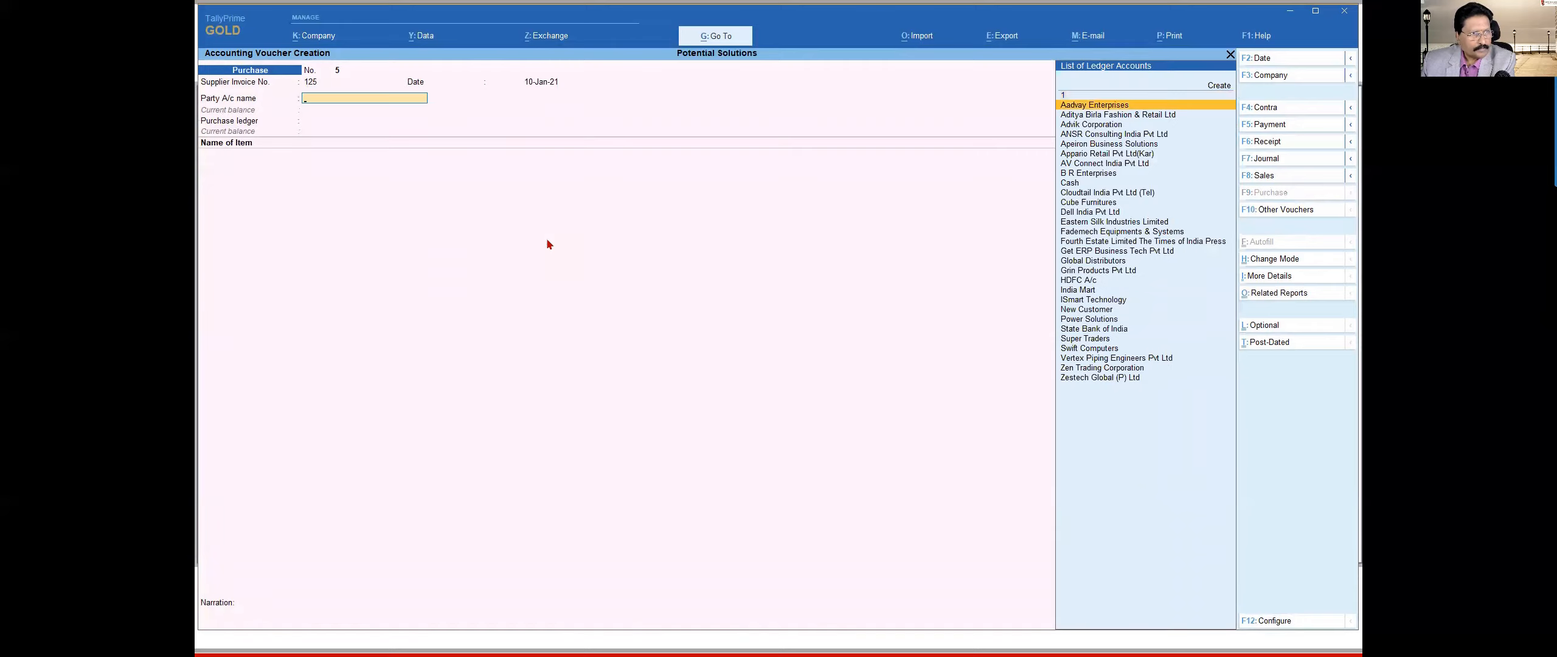
pyautogui.press('Return')
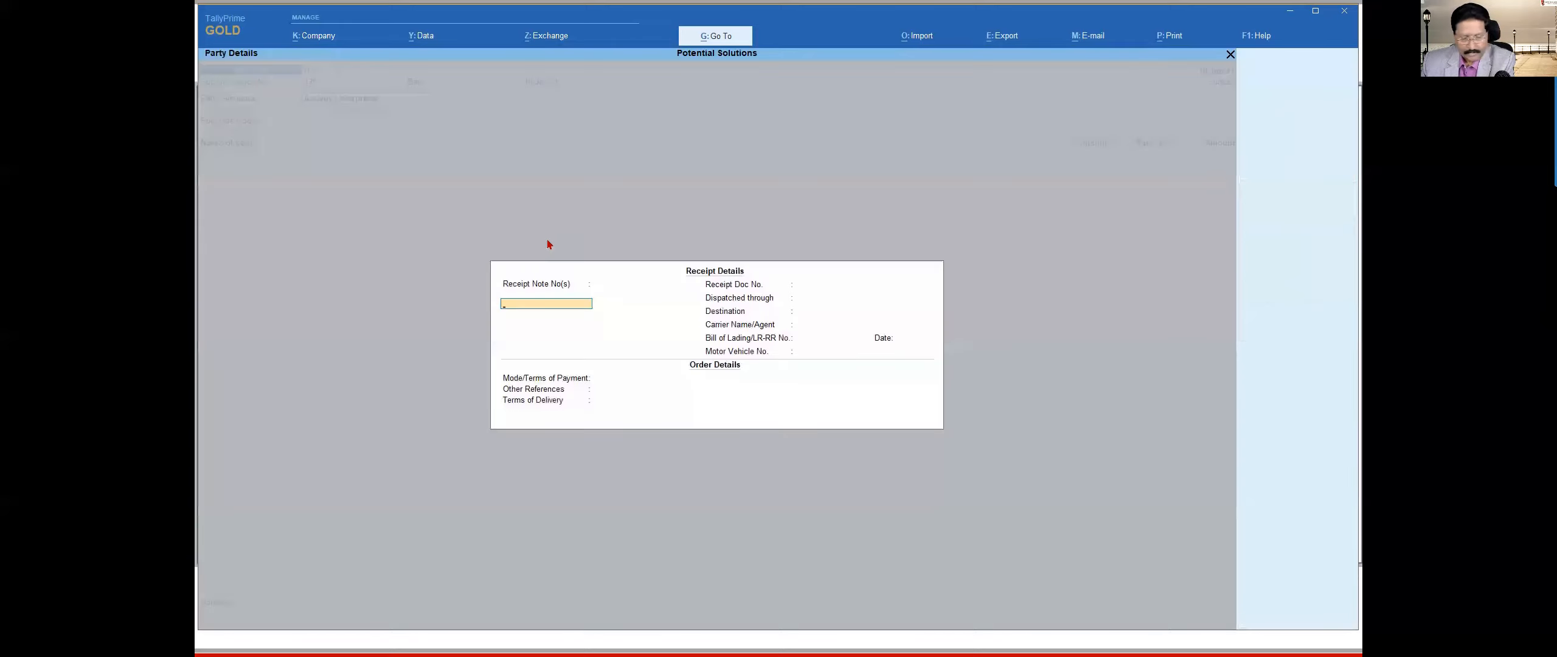
pyautogui.hotkey('ctrl', 'a')
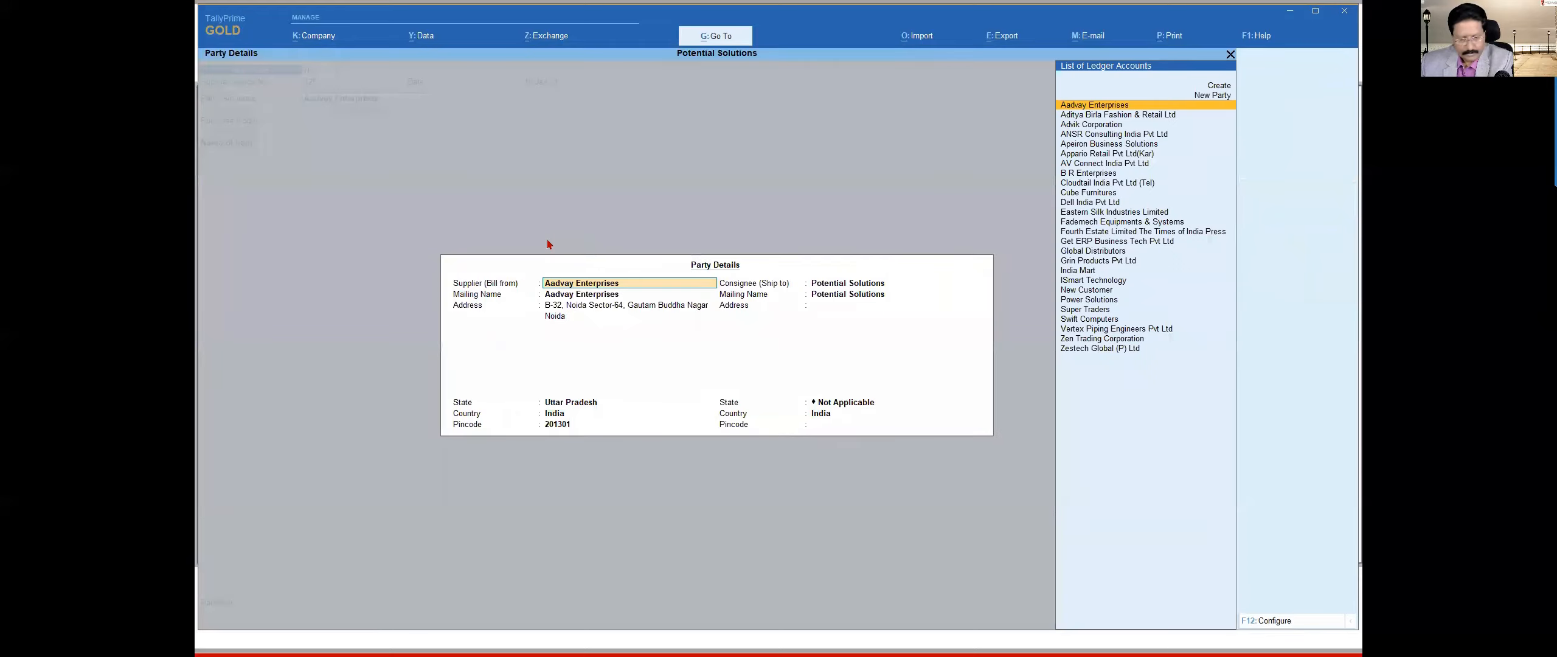
pyautogui.hotkey('ctrl', 'a')
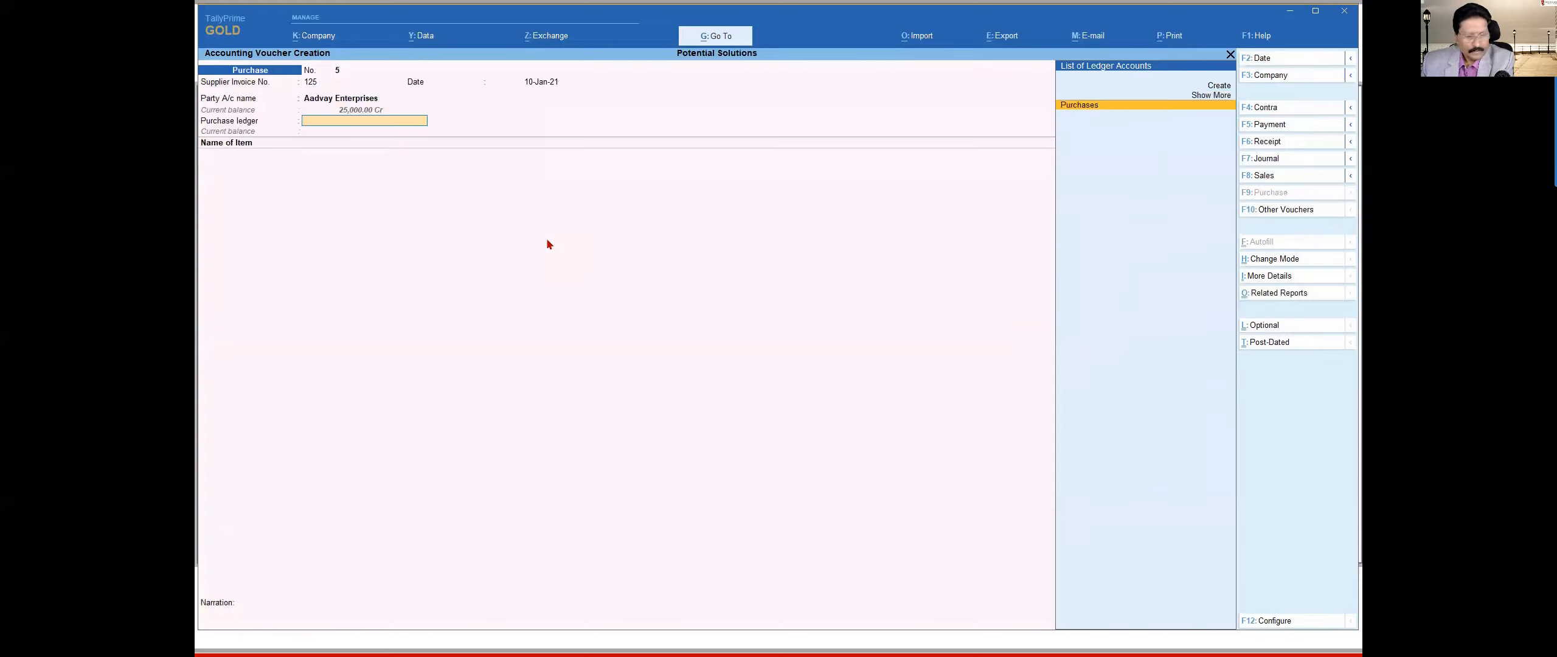
# Step: Use the Purchases ledger for the voucher and choose HP Monitor - 21 as the first stock item
pyautogui.press('Return')
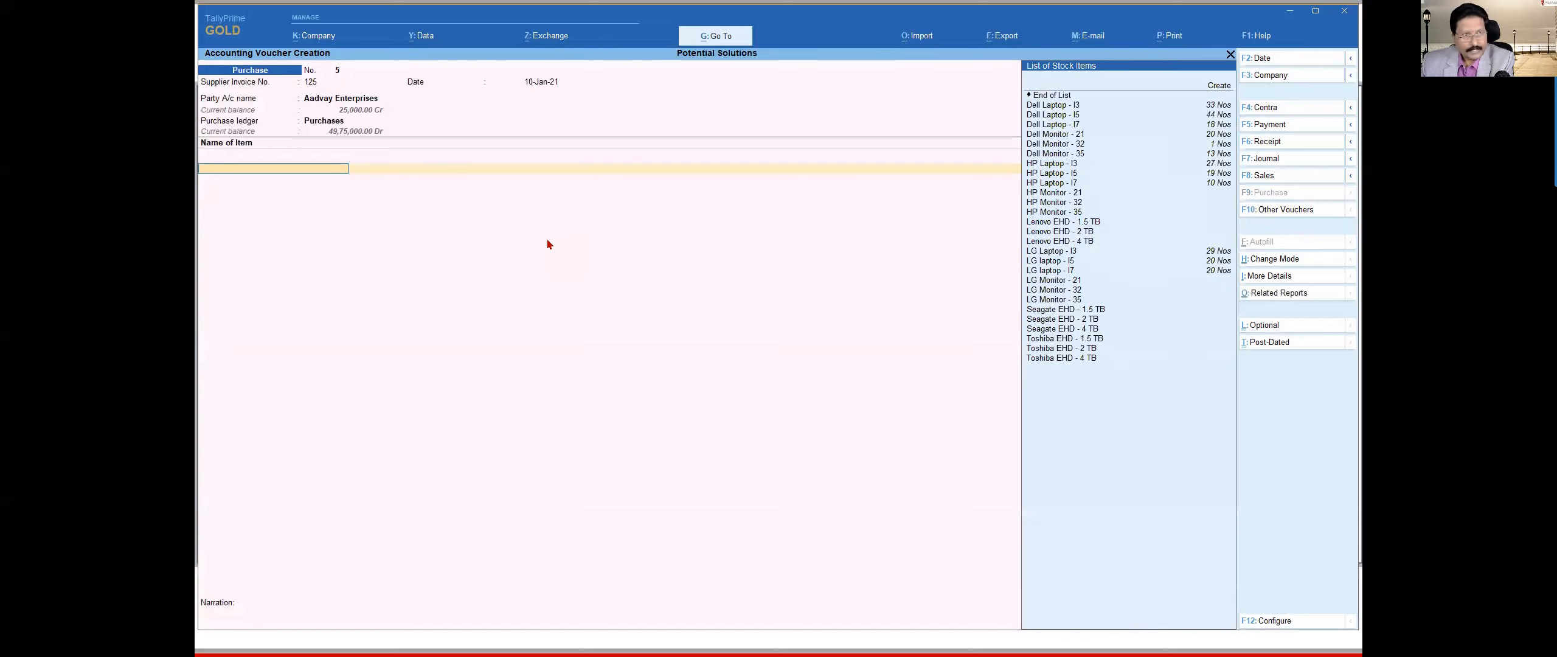
pyautogui.press('Down')
pyautogui.press('Down')
pyautogui.press('Down')
pyautogui.press('Down')
pyautogui.press('Down')
pyautogui.press('Down')
pyautogui.press('Down')
pyautogui.press('Down')
pyautogui.press('Down')
pyautogui.press('Down')
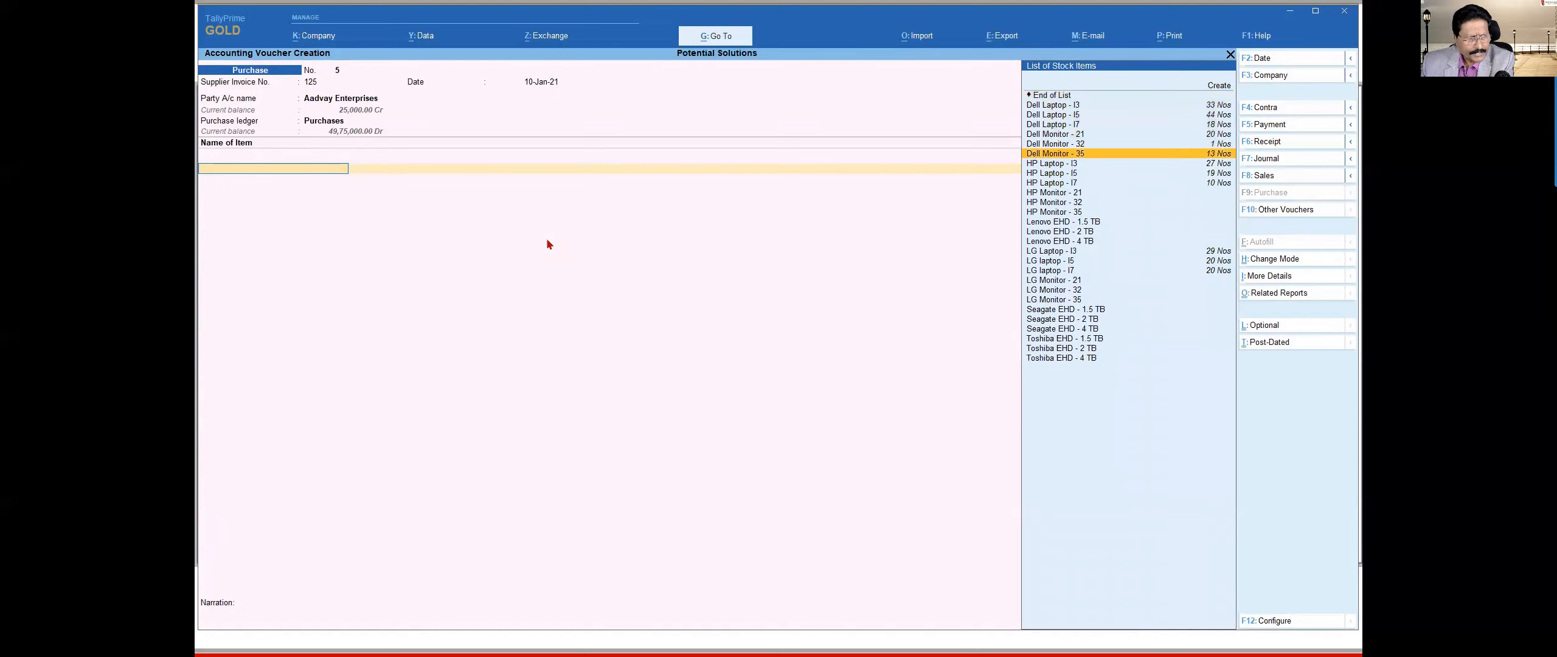
pyautogui.press('Down')
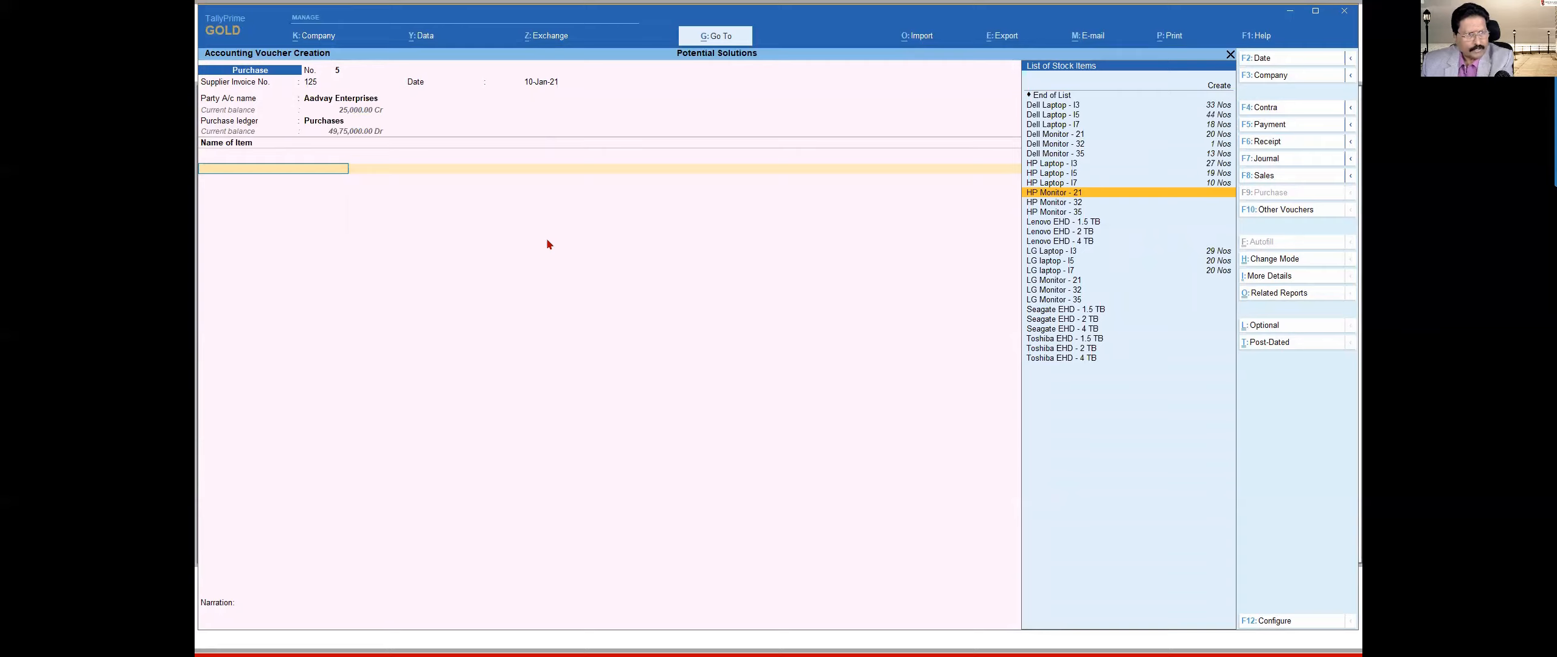
pyautogui.press('Return')
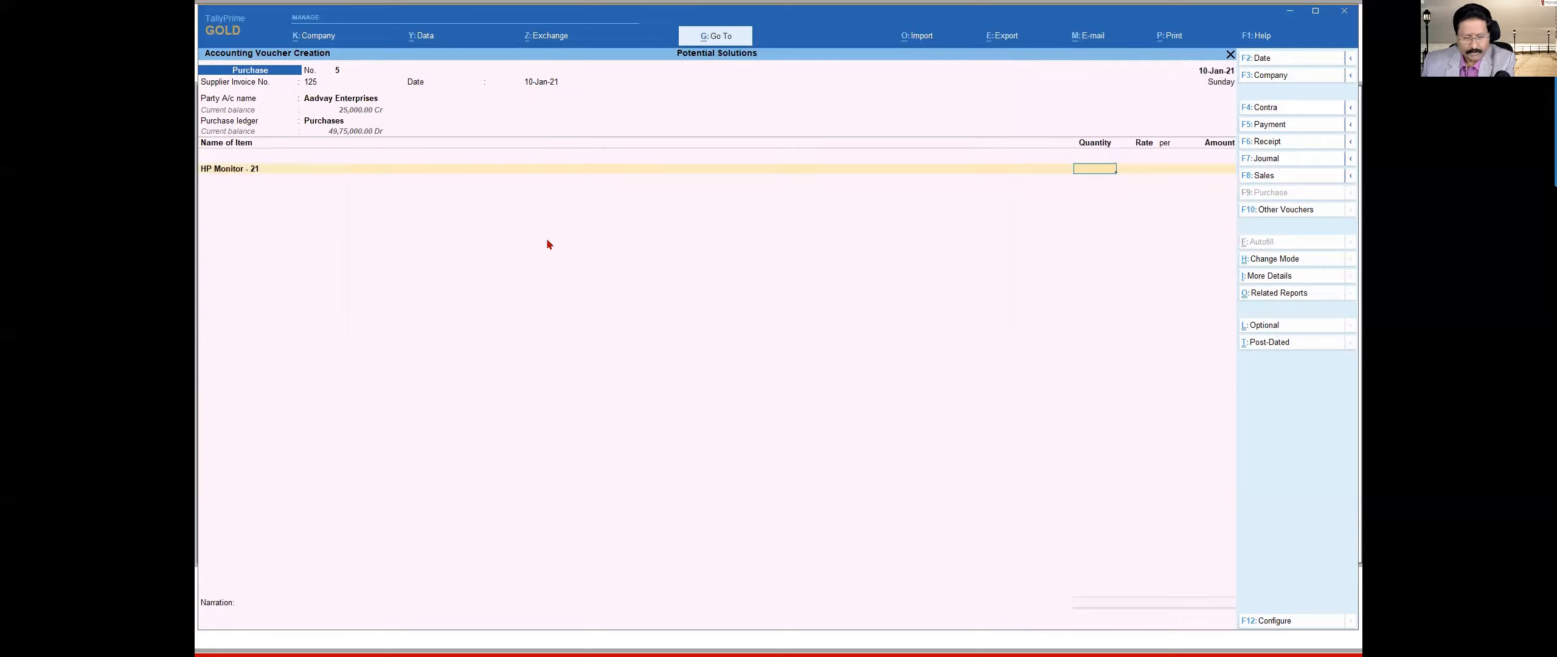
# Step: Enter a quantity of 1 Nos at a rate of 20000 for HP Monitor - 21 and accept the amount
pyautogui.press('Return')
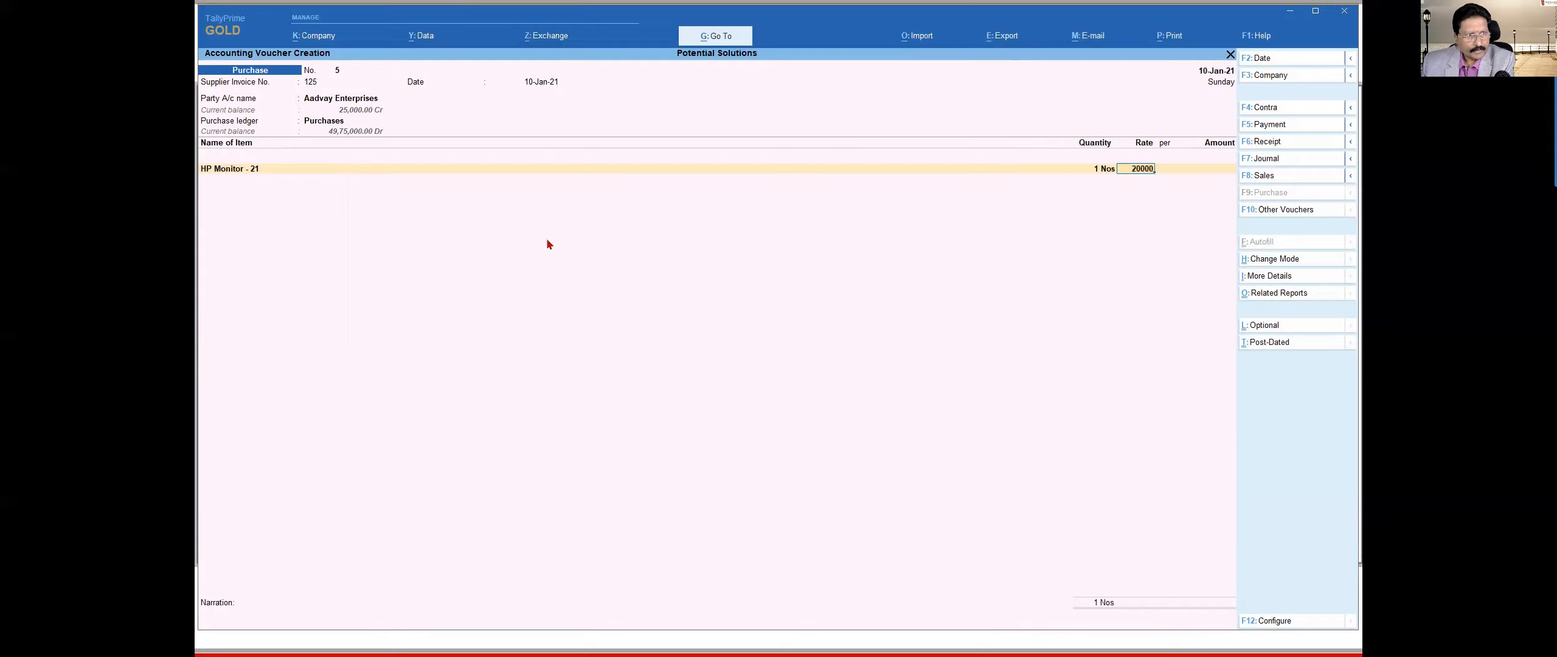
pyautogui.write('20000')
pyautogui.press('Return')
pyautogui.press('Return')
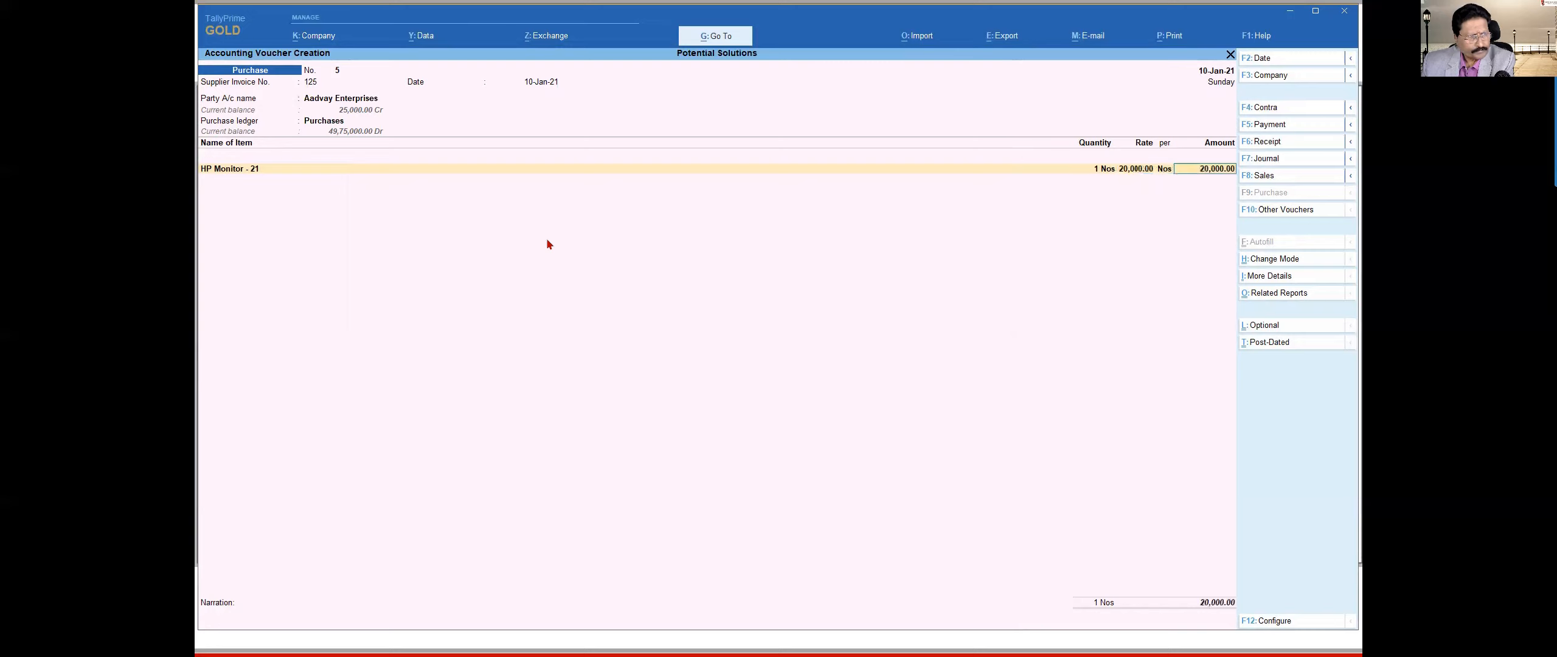
pyautogui.press('Return')
# Step: Choose HP Monitor - 32 as the second stock item of the purchase voucher
pyautogui.press('Down')
pyautogui.press('Down')
pyautogui.press('Down')
pyautogui.press('Down')
pyautogui.press('Down')
pyautogui.press('Down')
pyautogui.press('Down')
pyautogui.press('Down')
pyautogui.press('Down')
pyautogui.press('Down')
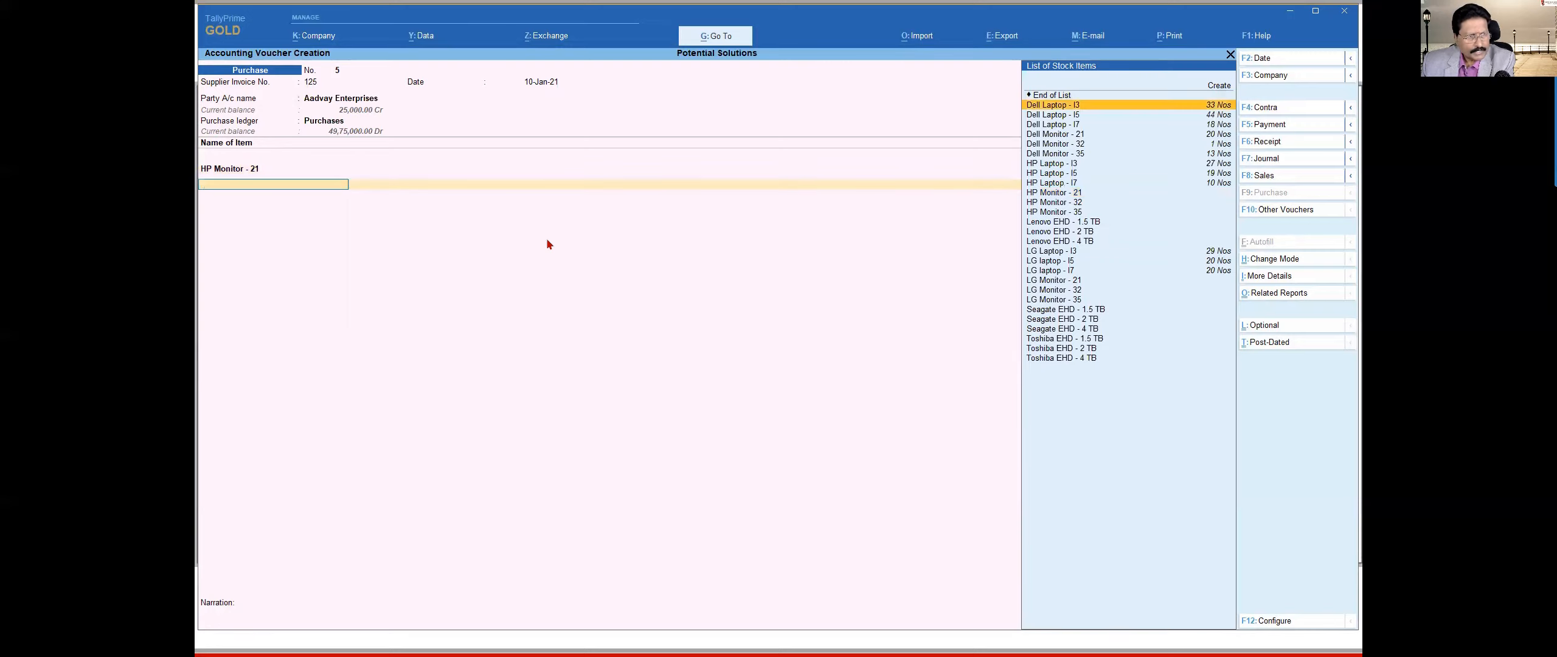
pyautogui.press('Down')
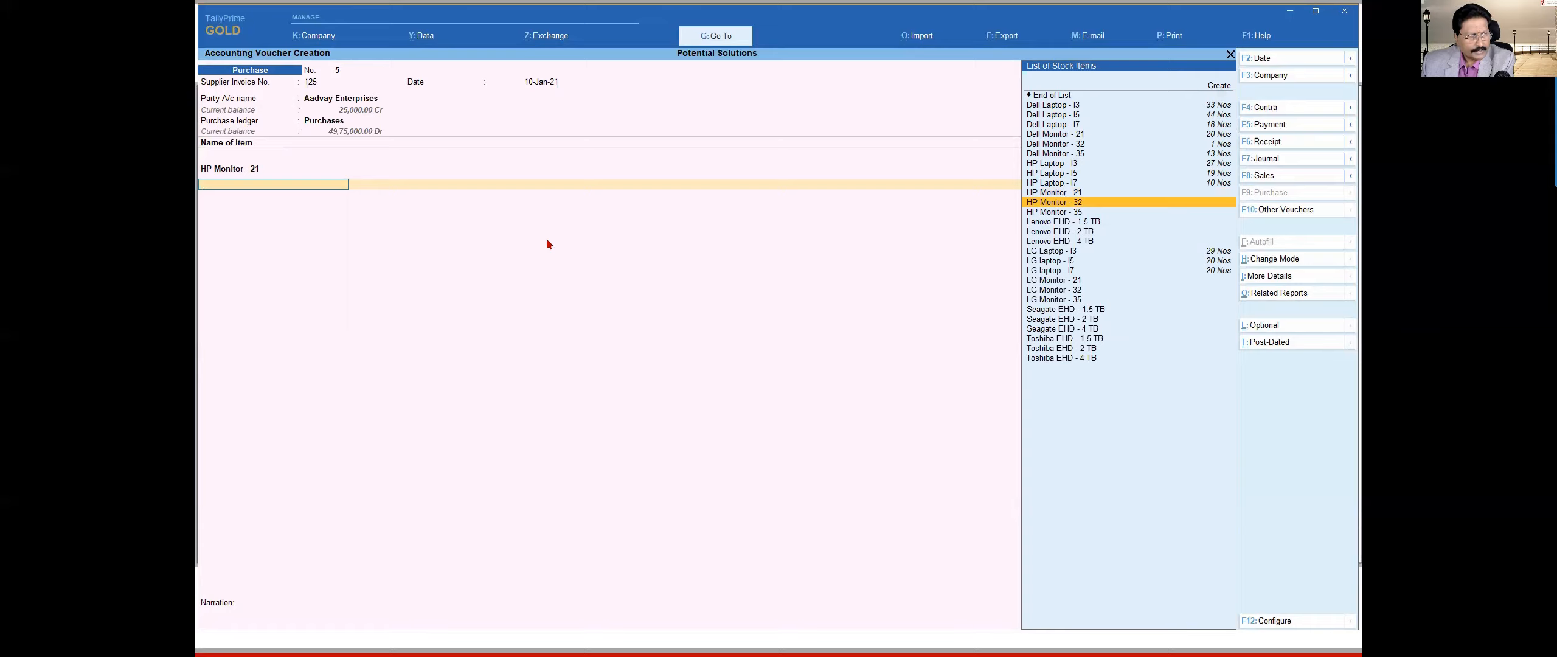
pyautogui.press('Return')
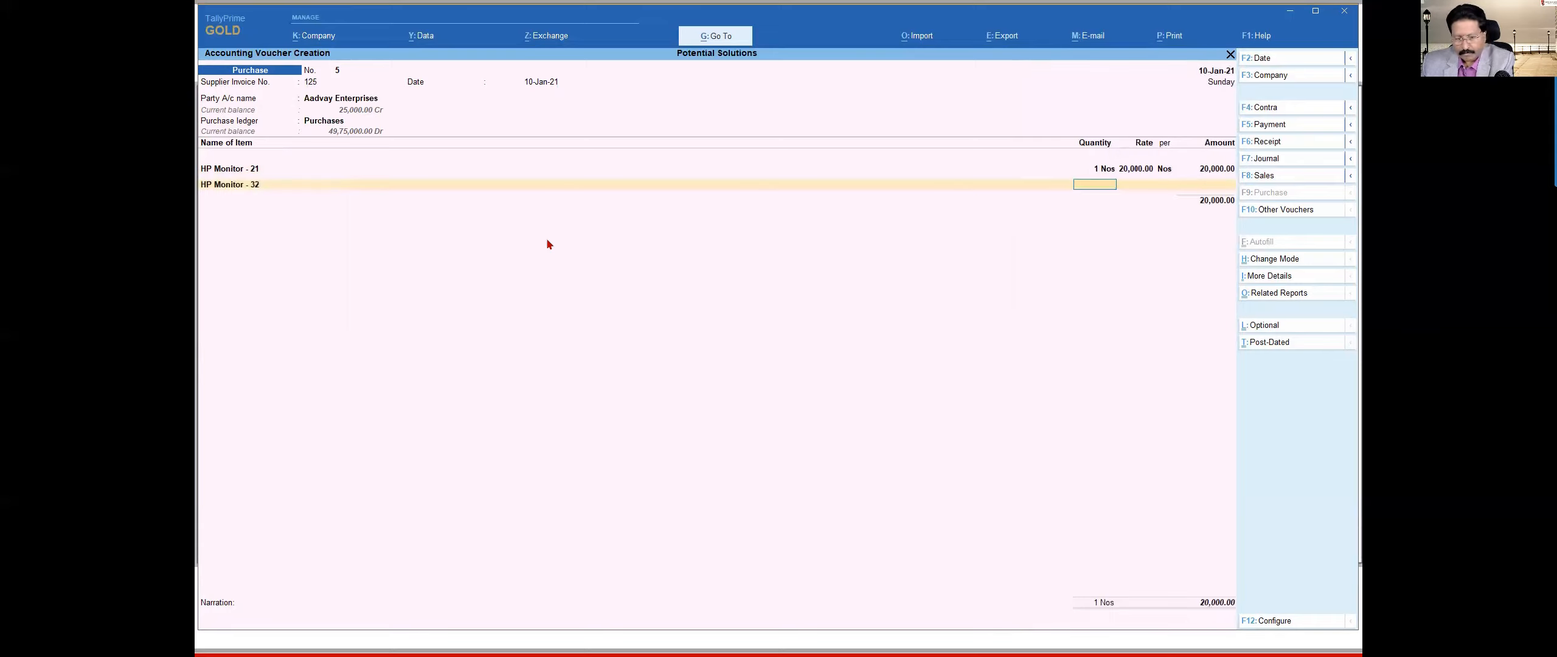
# Step: Enter a quantity of 1 Nos at a rate of 30,000 for HP Monitor - 32 and accept the amount
pyautogui.write('1')
pyautogui.press('Return')
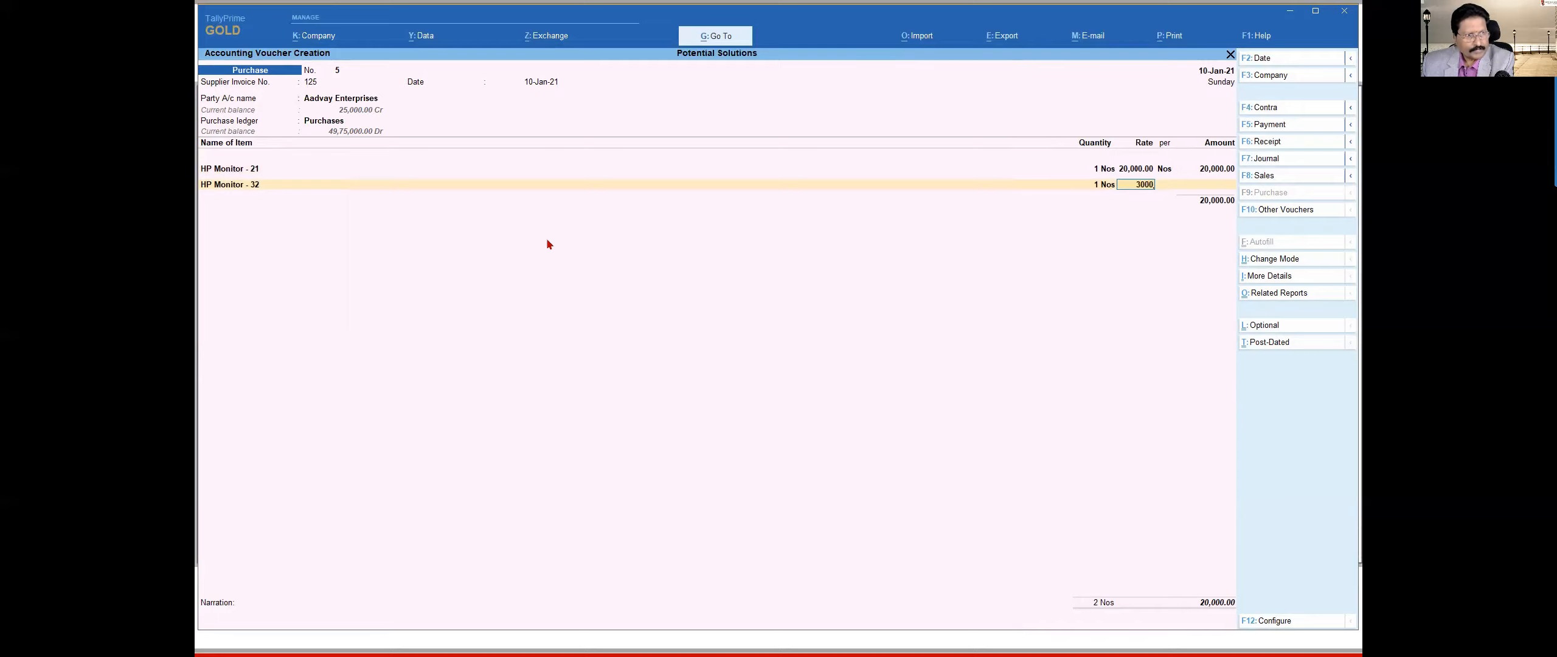
pyautogui.press('Return')
pyautogui.press('Return')
pyautogui.press('Return')
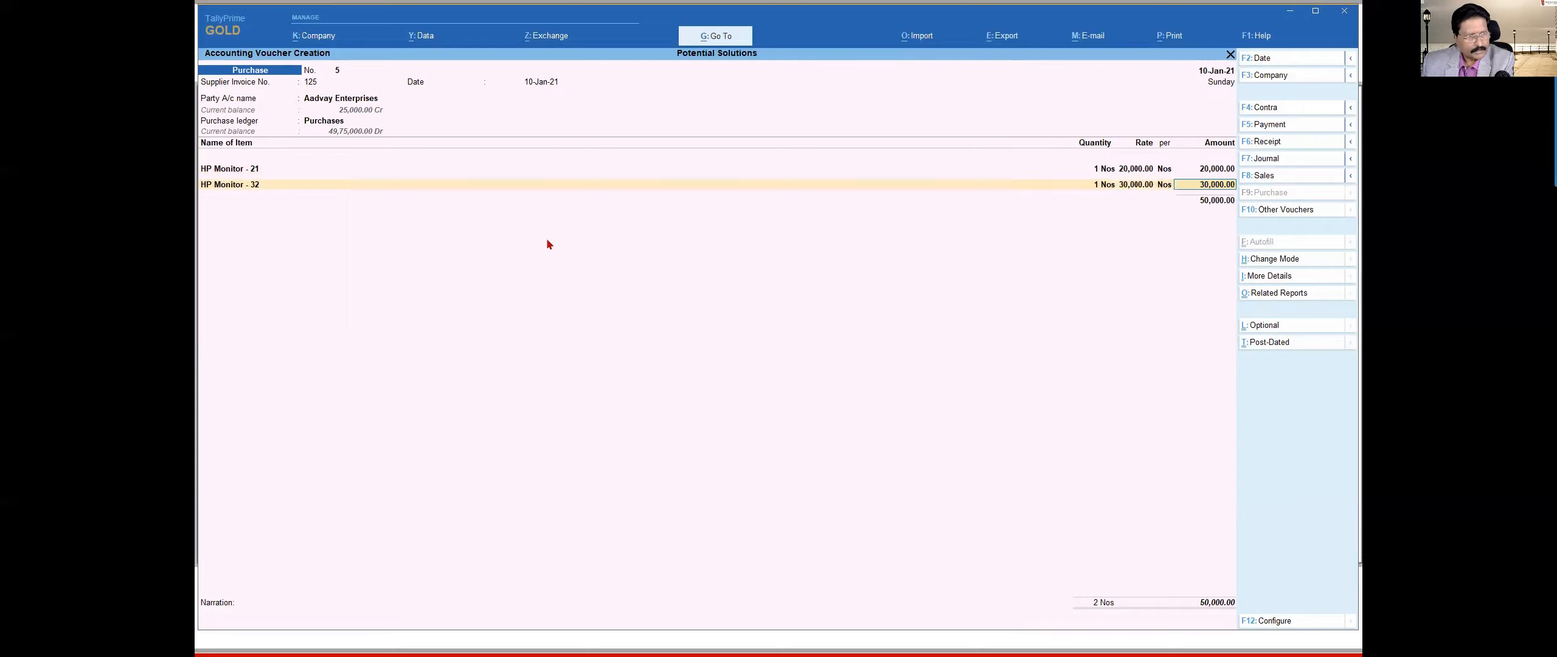
pyautogui.press('Return')
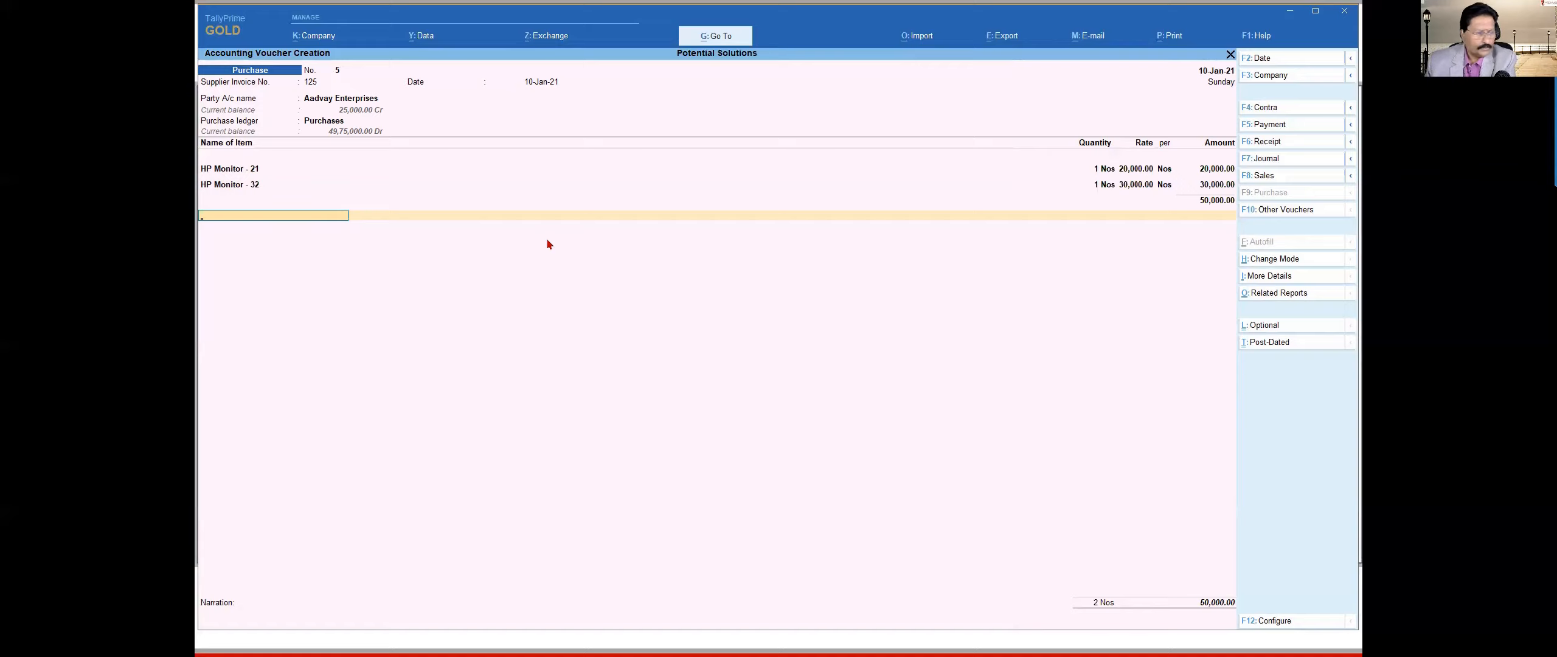
# Step: Add the Frieght Charges ledger below the stock items with an amount of 1000
pyautogui.write('Fr')
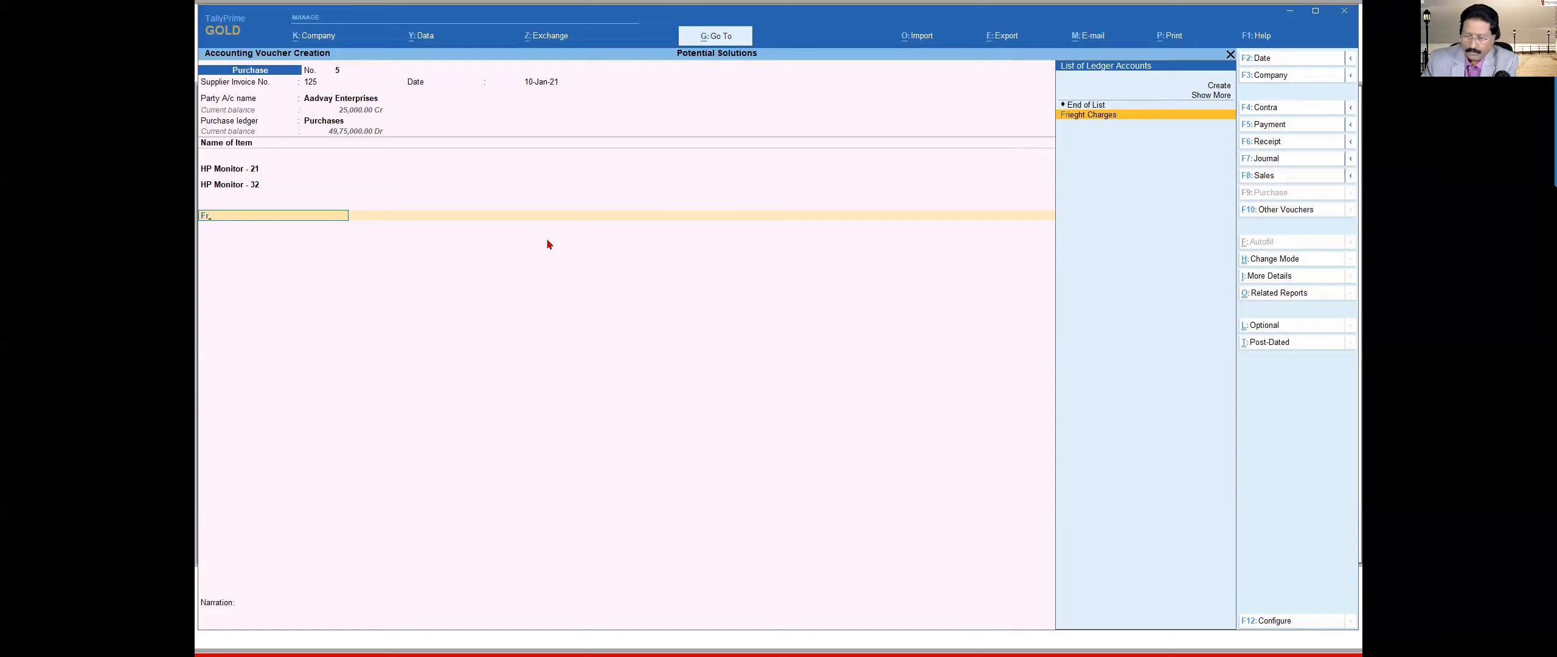
pyautogui.press('Return')
pyautogui.press('Return')
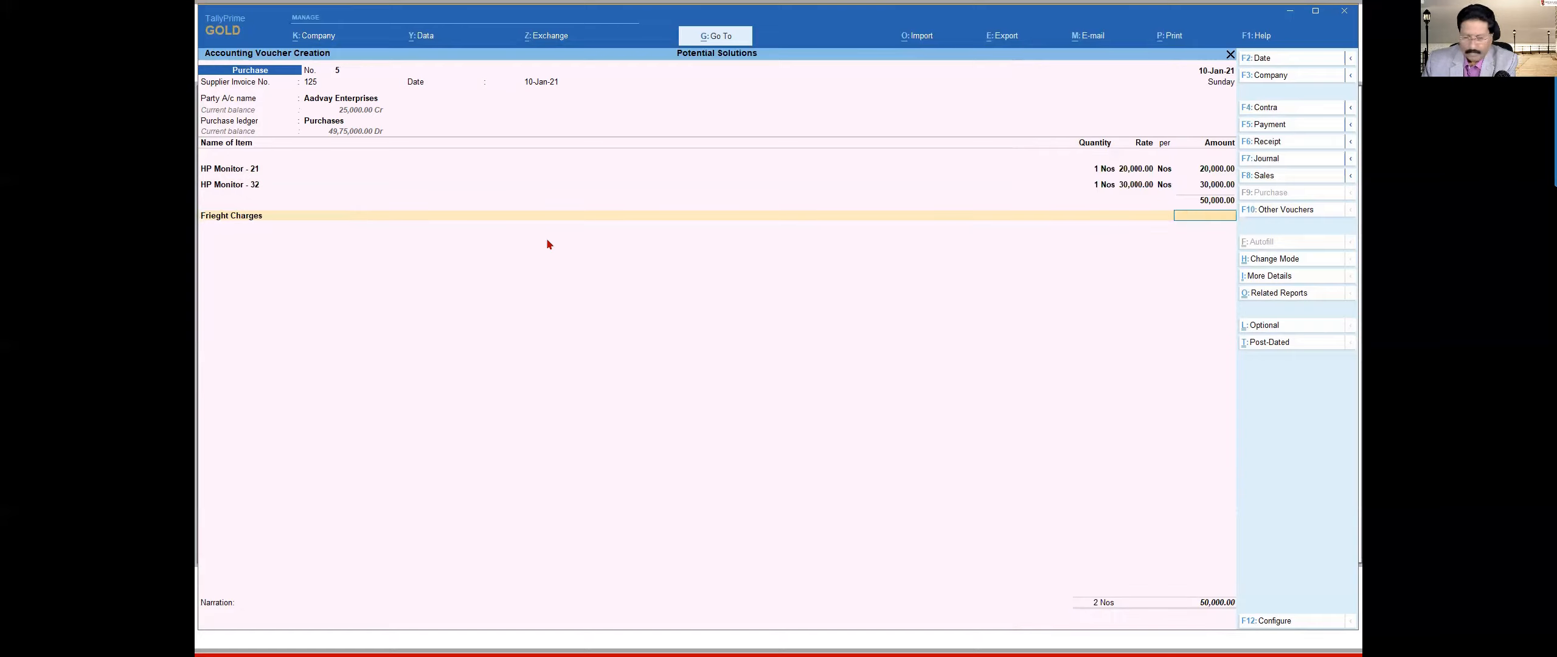
pyautogui.write('1000')
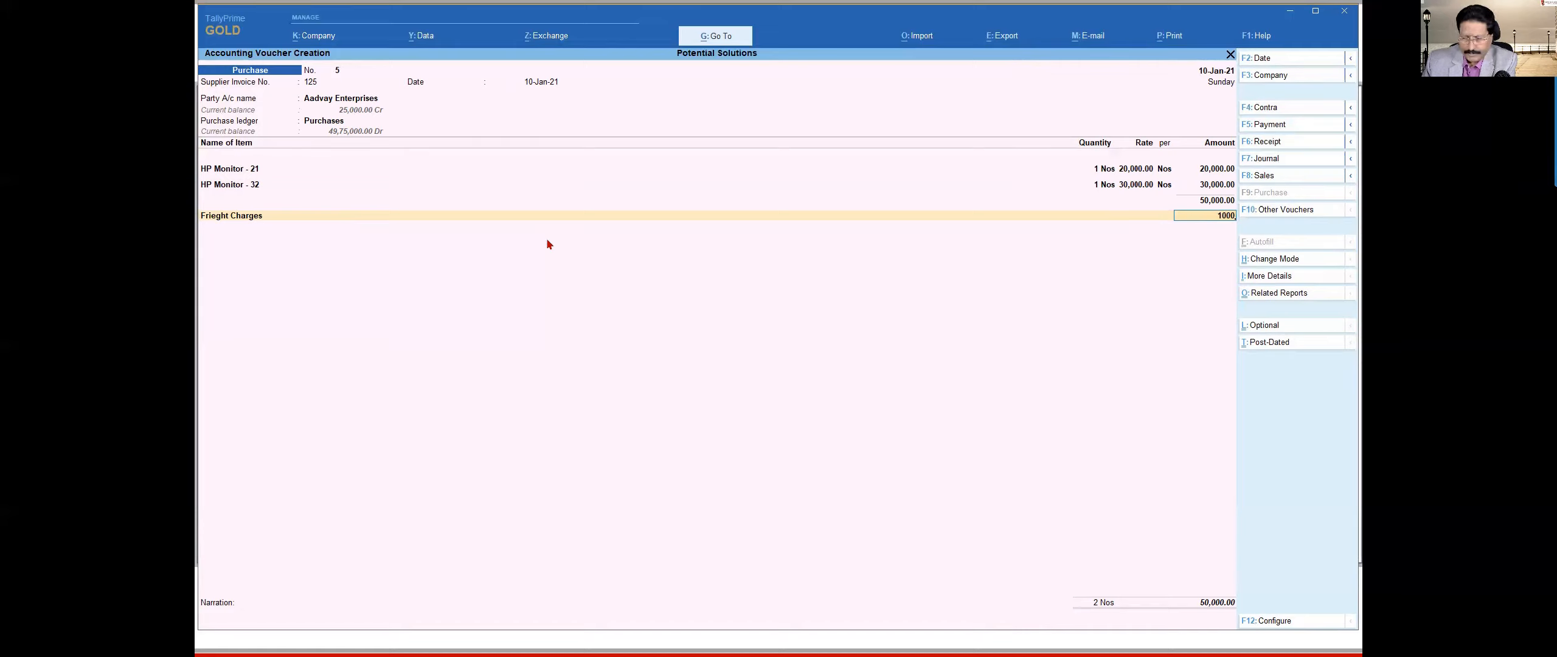
pyautogui.press('Return')
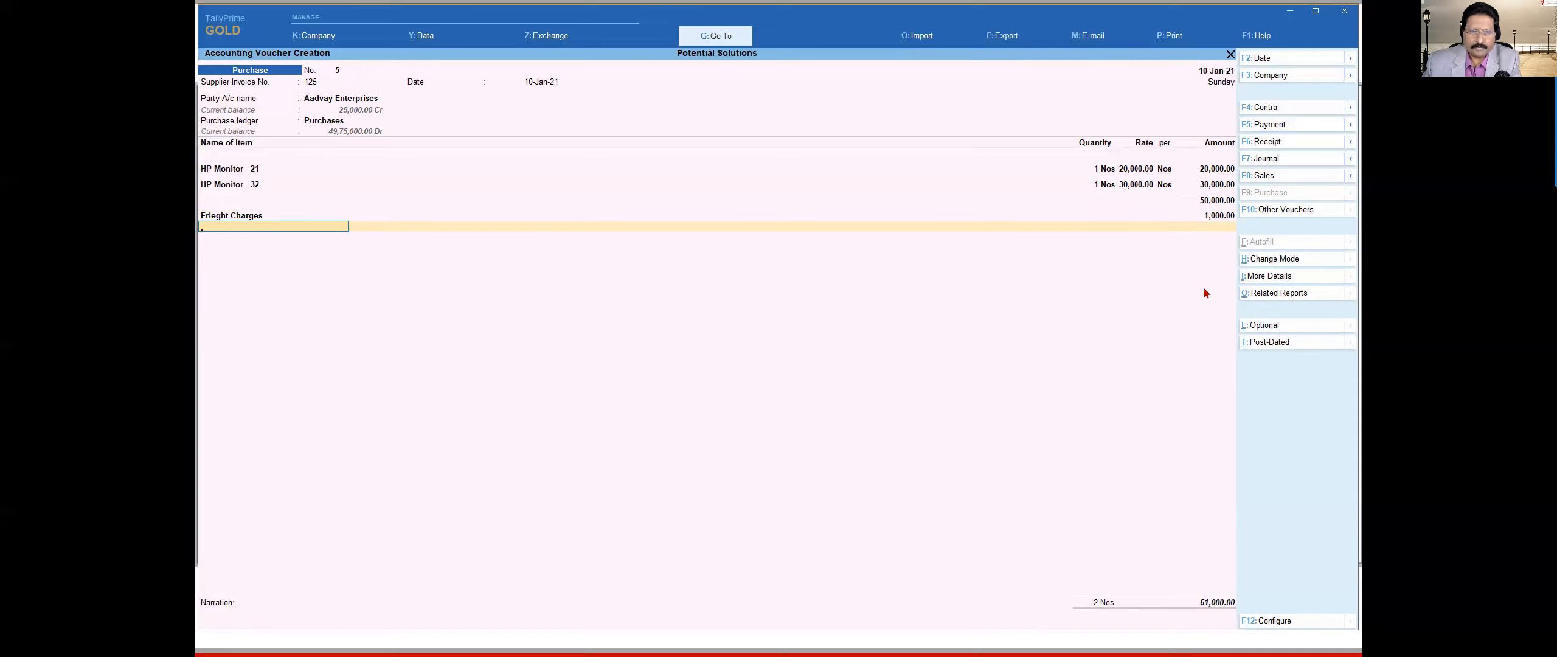
# Step: End the ledger entries, leave the narration empty and save the purchase voucher
pyautogui.press('Return')
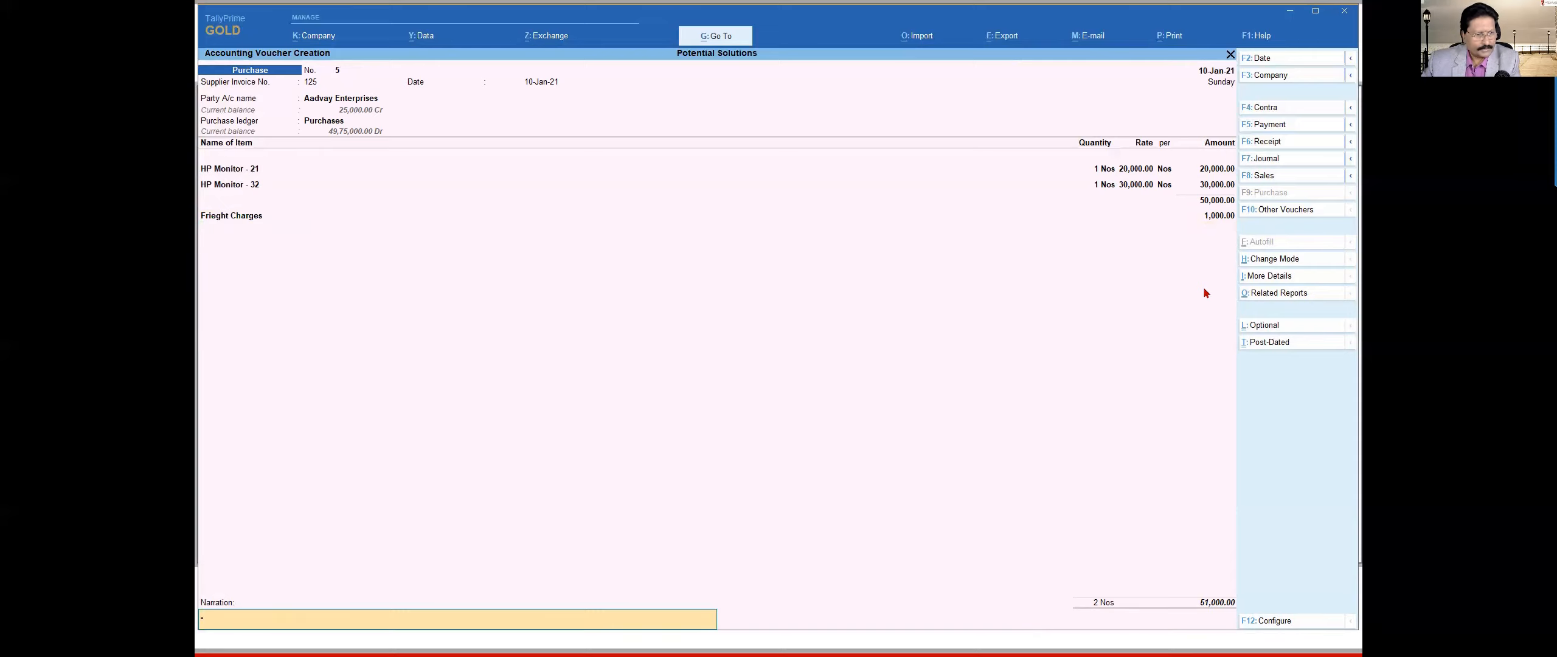
pyautogui.press('Return')
pyautogui.press('Return')
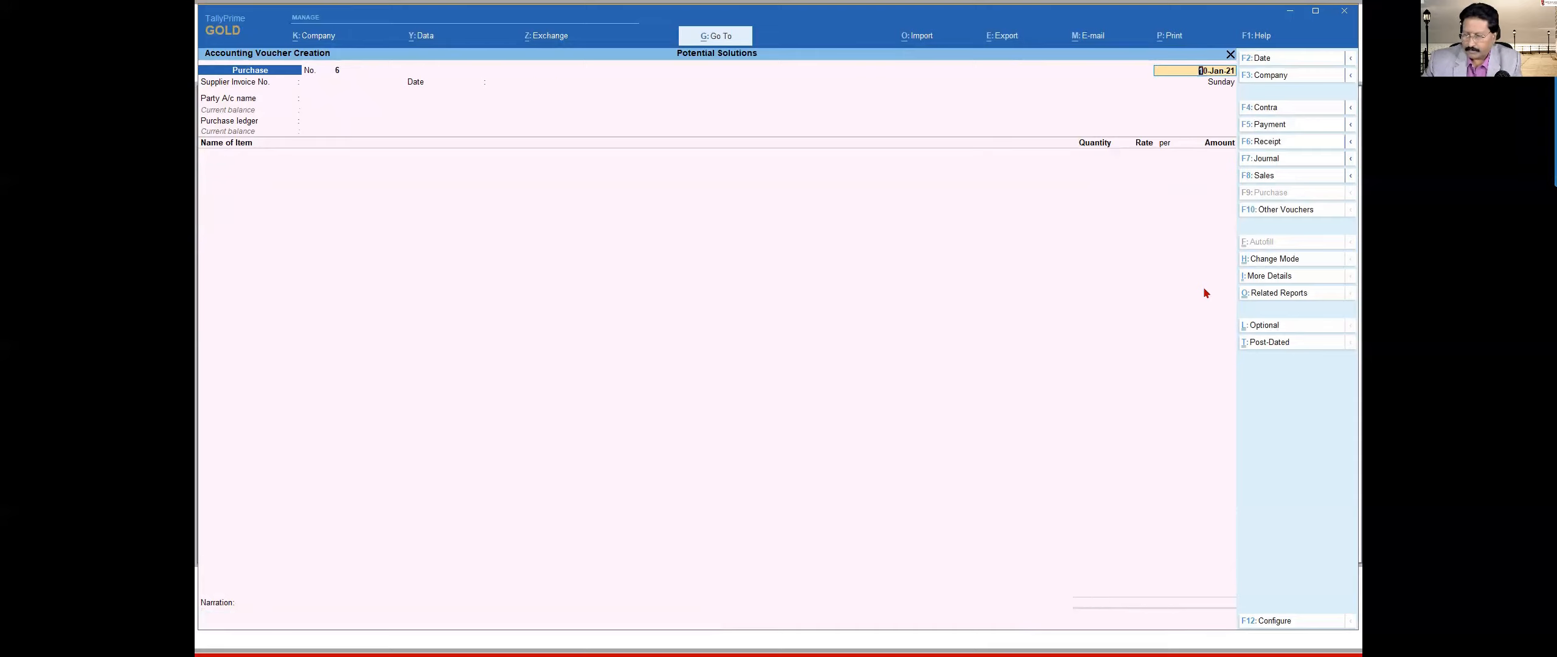
# Step: Review the saved purchase voucher, then leave voucher entry and return to the Gateway of Tally
pyautogui.press('pageup')
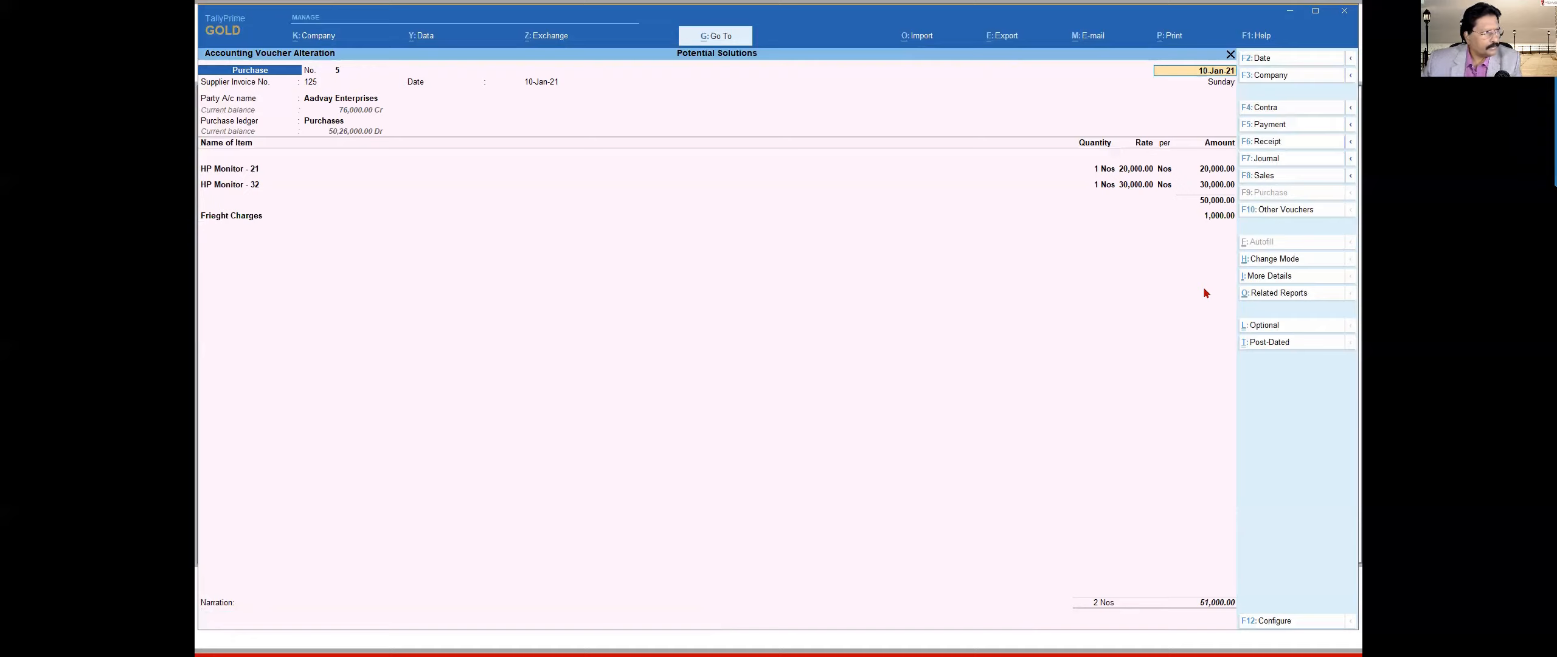
pyautogui.press('Escape')
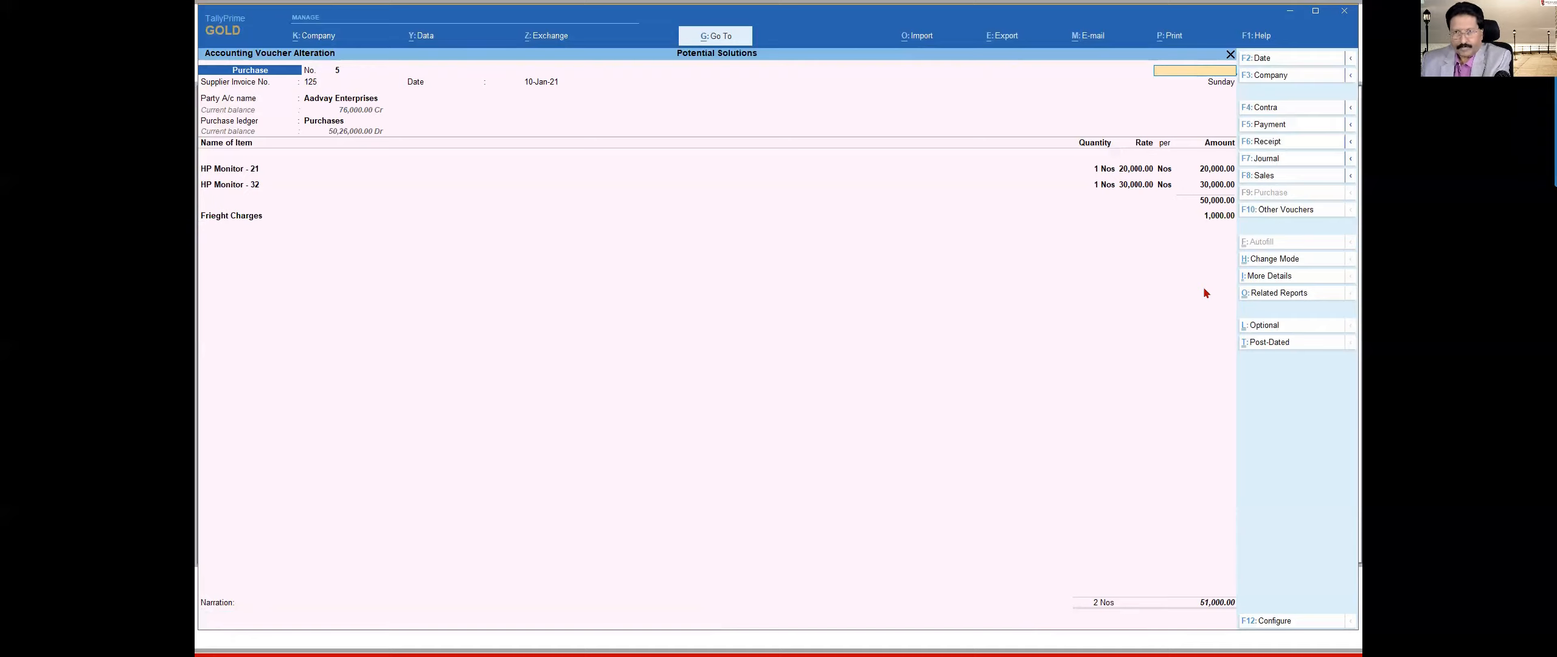
pyautogui.press('y')
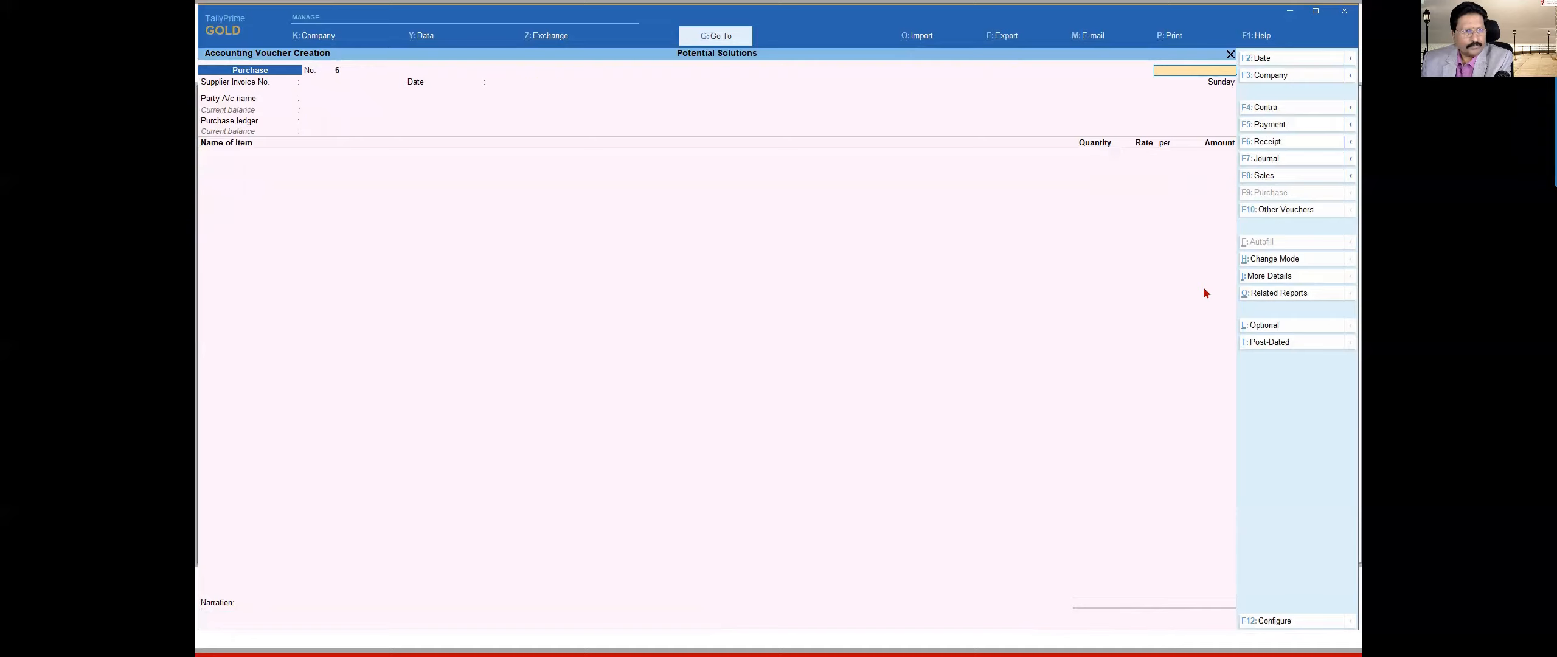
pyautogui.press('Escape')
pyautogui.press('y')
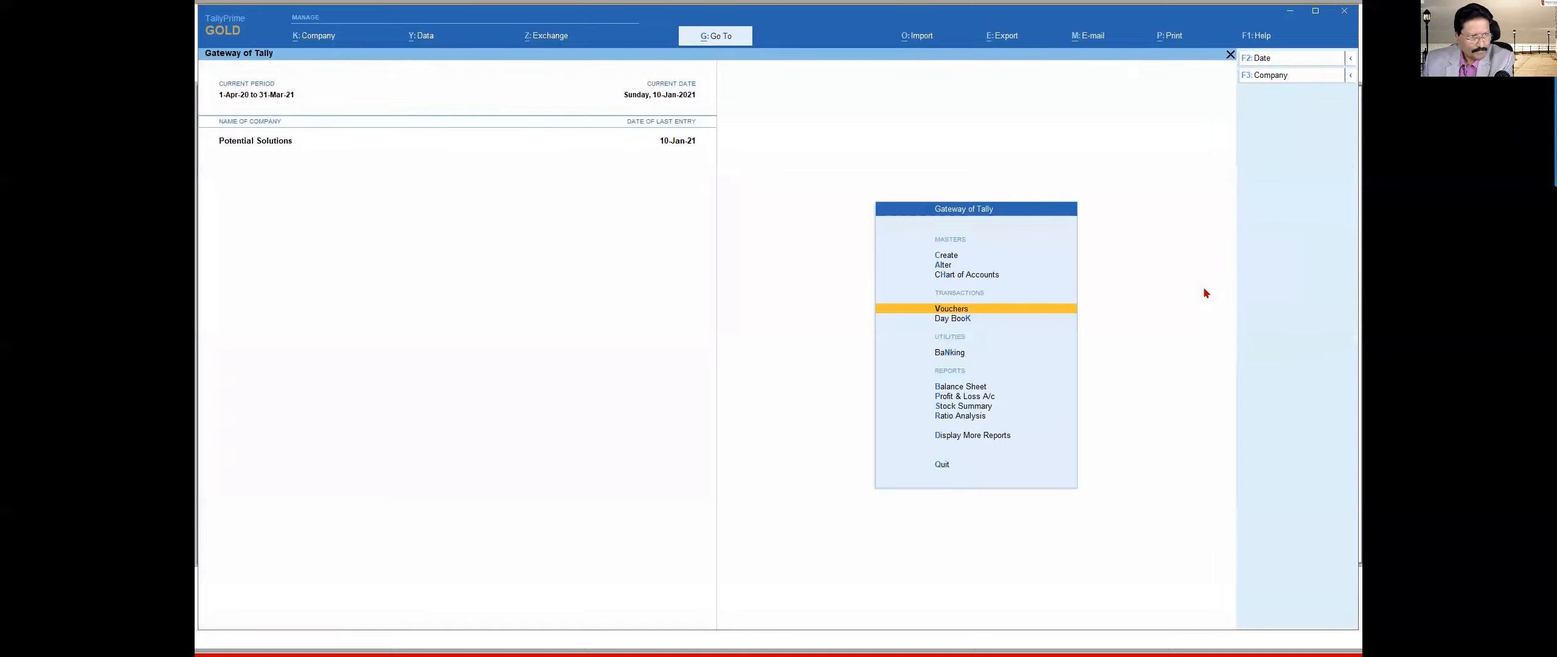
# Step: Open the Stock Summary and drill down through Monitors to the HP Monitors group to examine the item rates
pyautogui.press('s')
pyautogui.press('Down')
pyautogui.press('Down')
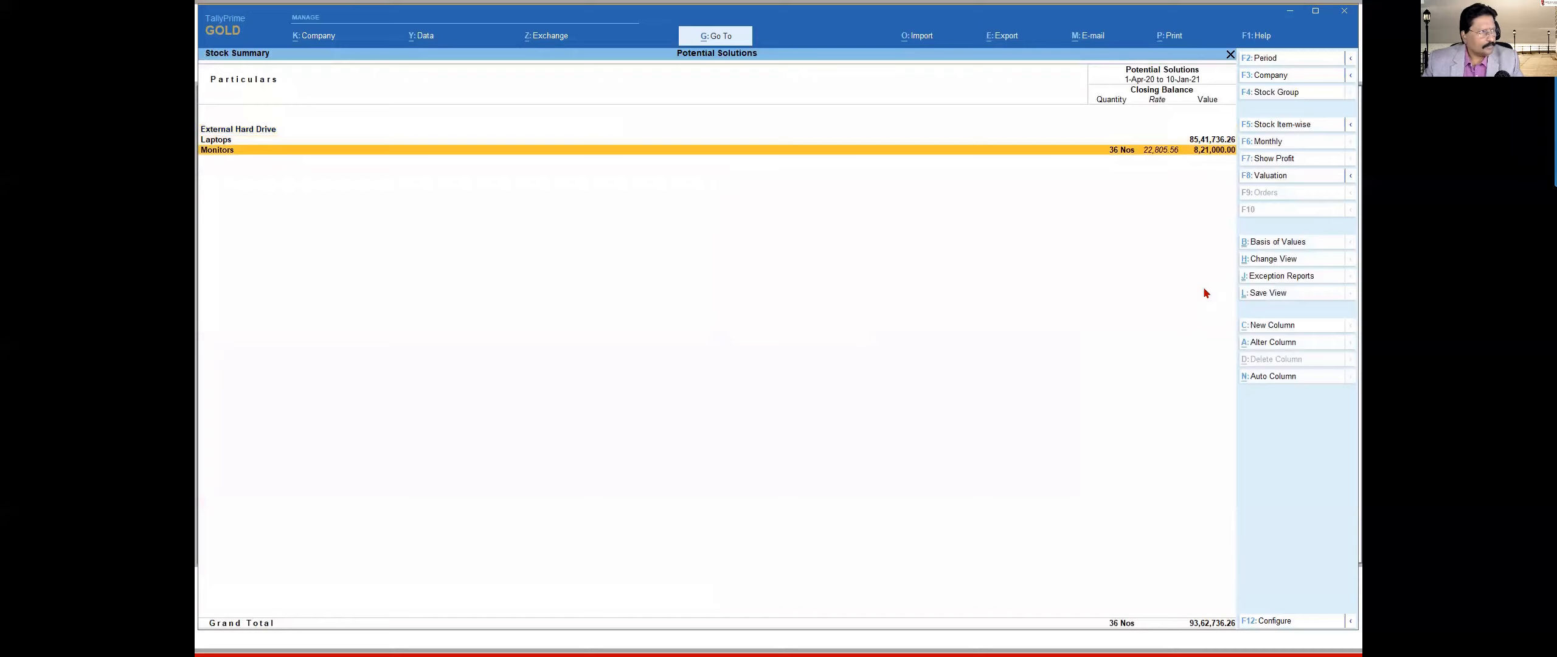
pyautogui.press('Return')
pyautogui.press('Down')
pyautogui.press('Return')
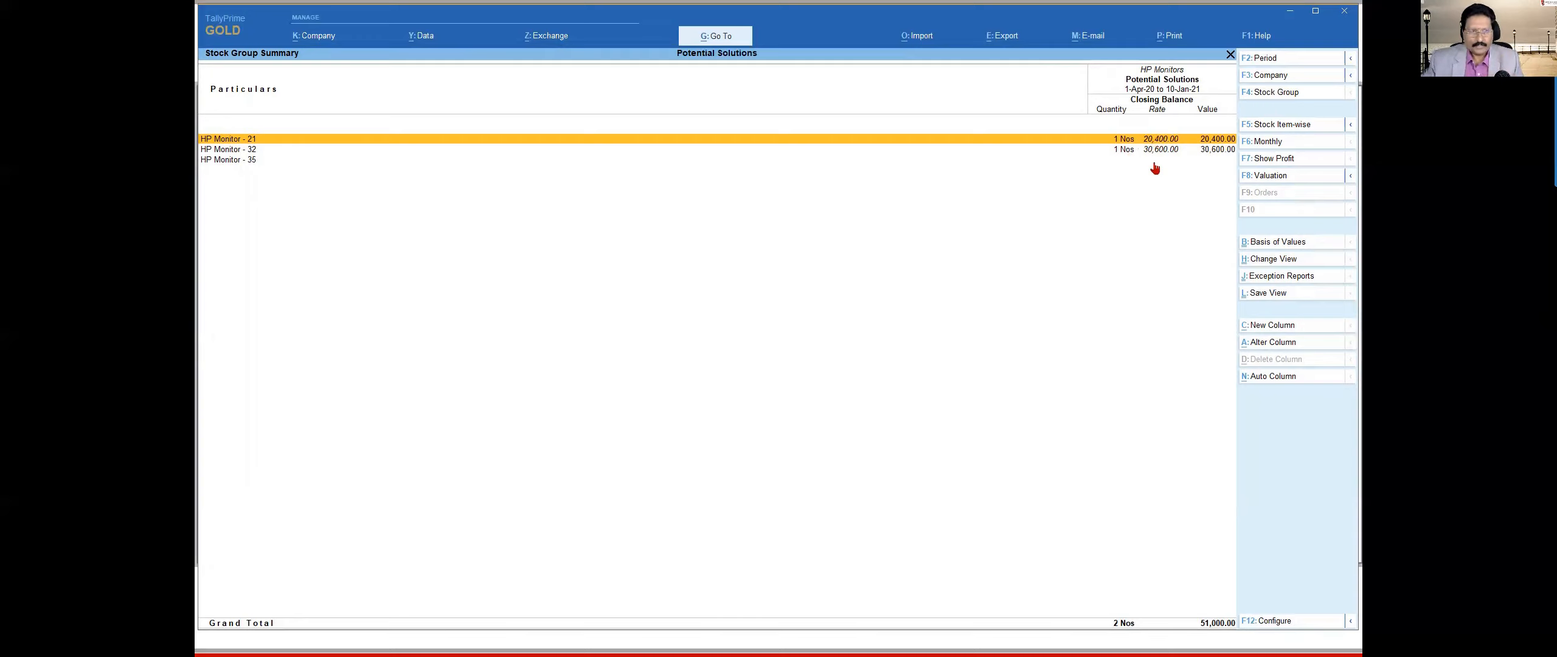
# Step: Drill down from HP Monitor - 21 through January to its purchase voucher, then return to the item's voucher list
pyautogui.press('Return')
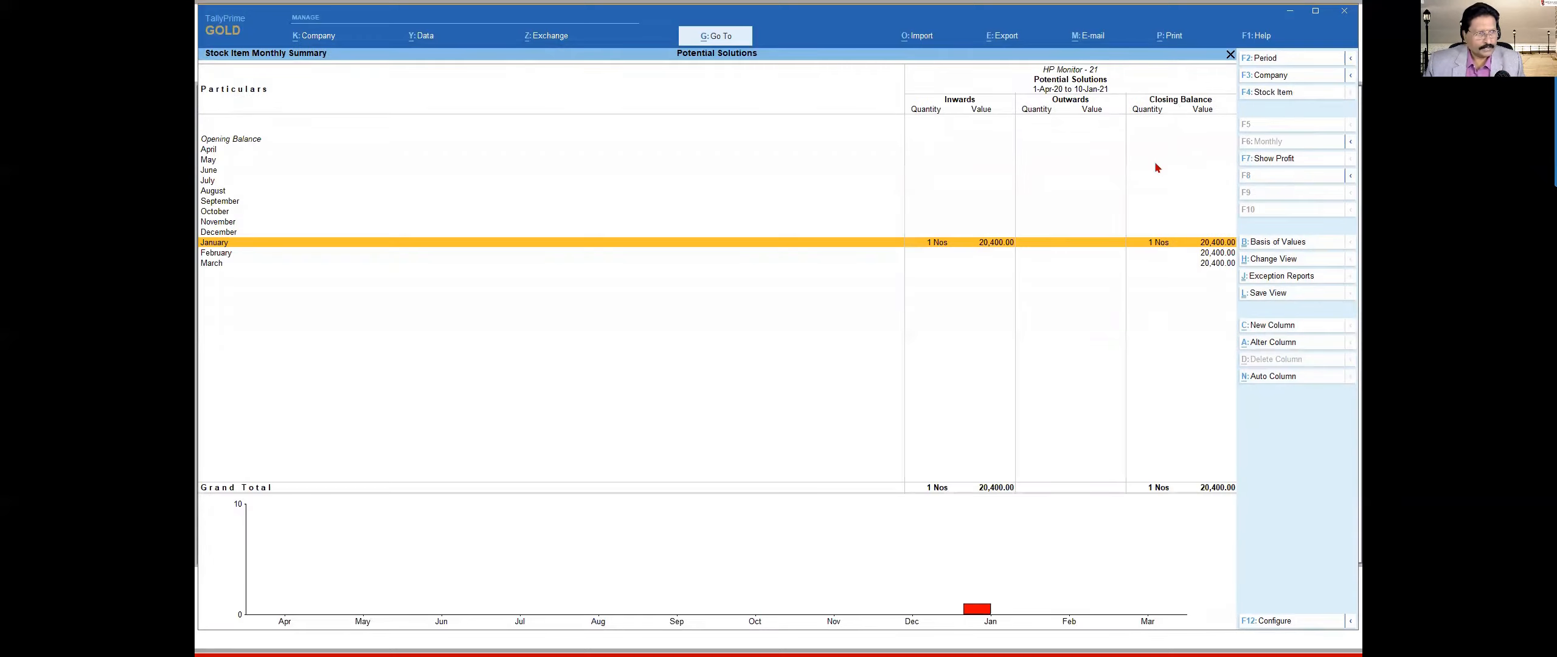
pyautogui.press('Return')
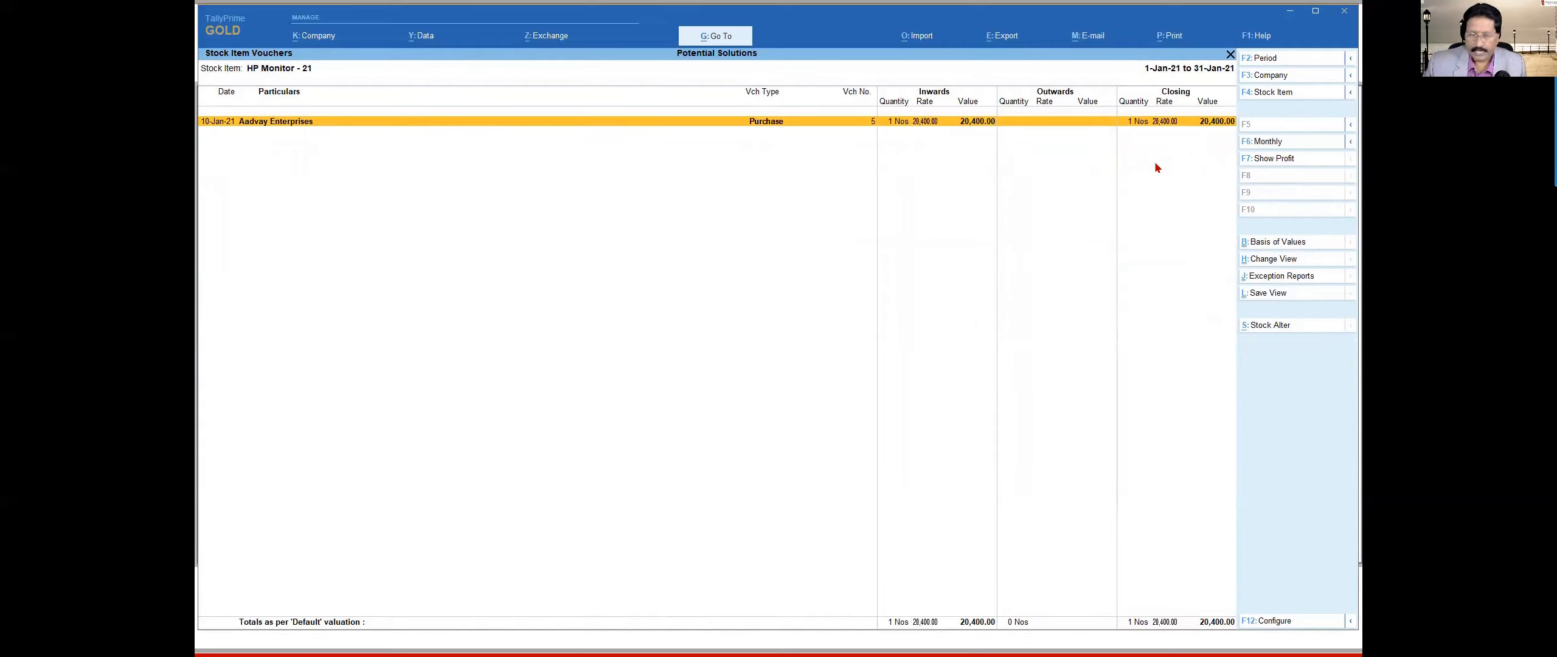
pyautogui.press('Return')
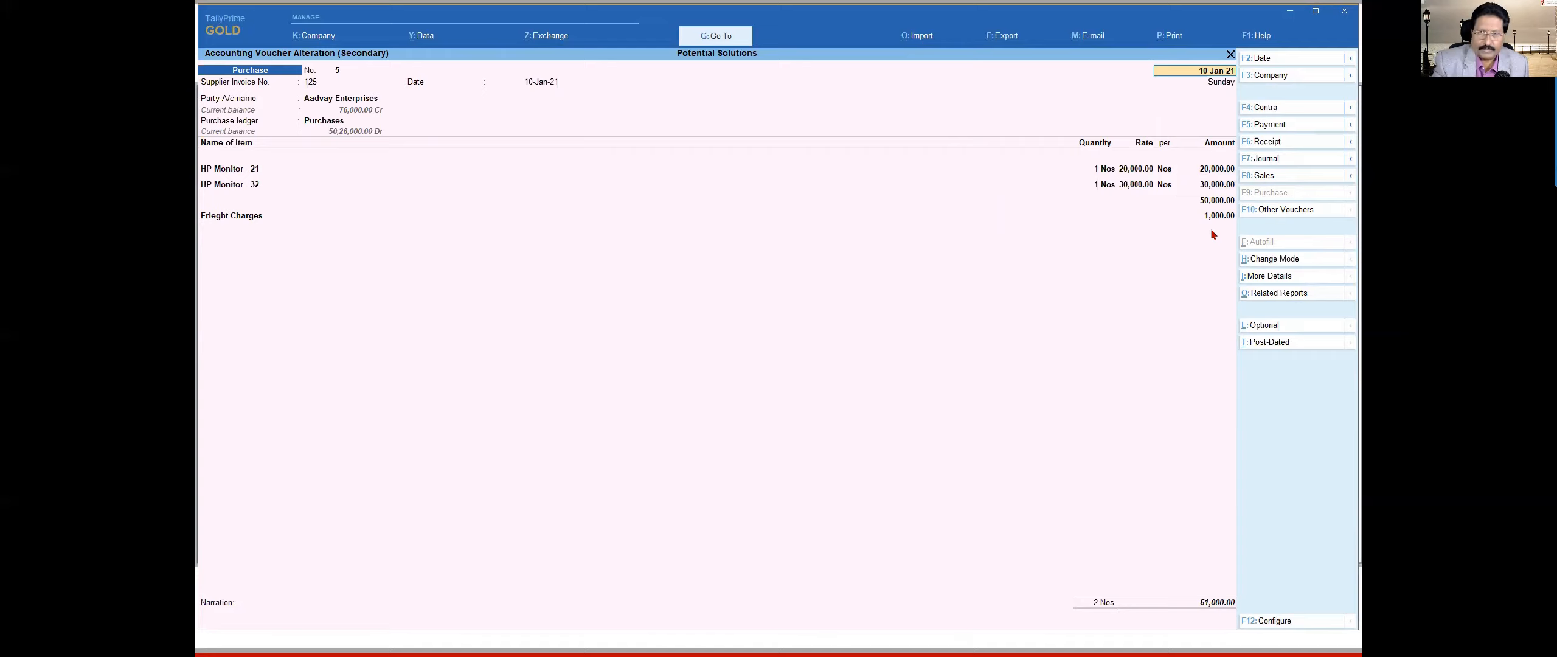
pyautogui.press('Escape')
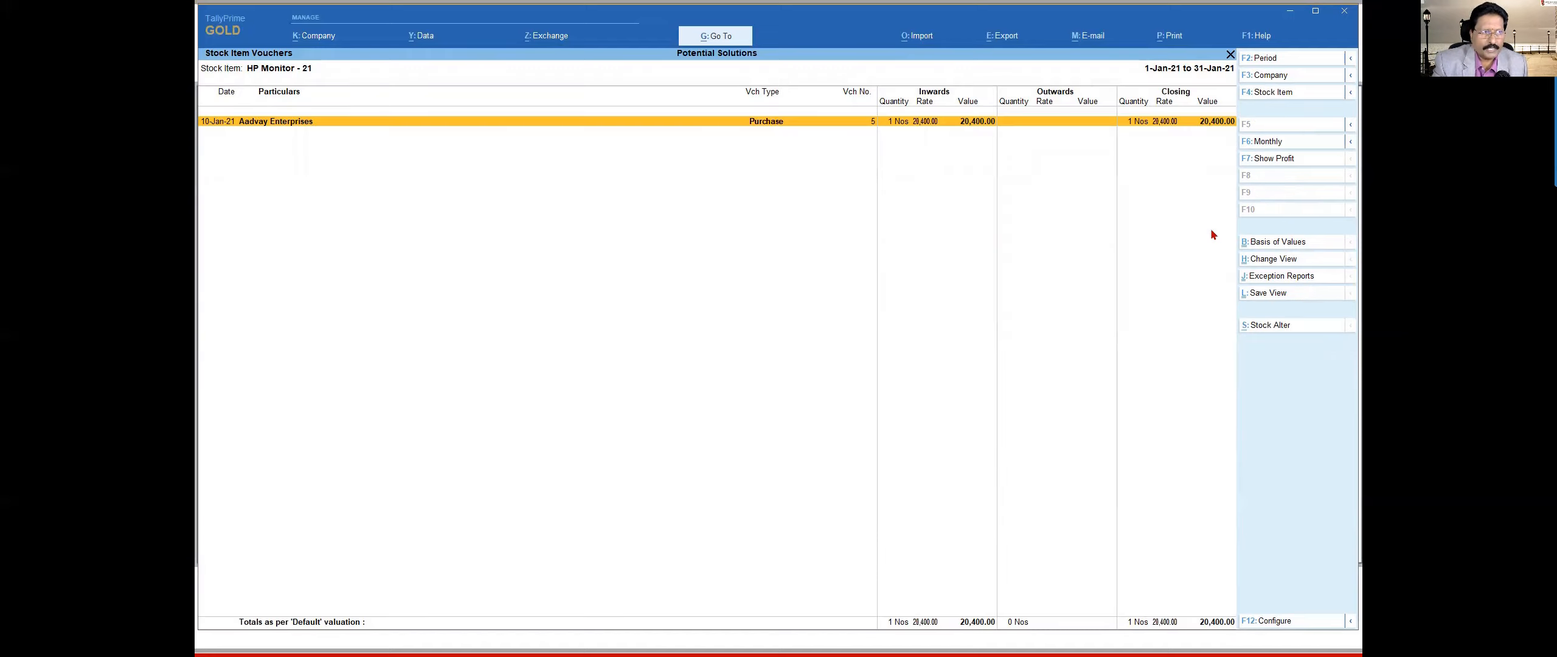
# Step: Open the Ledger Vouchers report for the Frieght Charges ledger
pyautogui.press('alt')
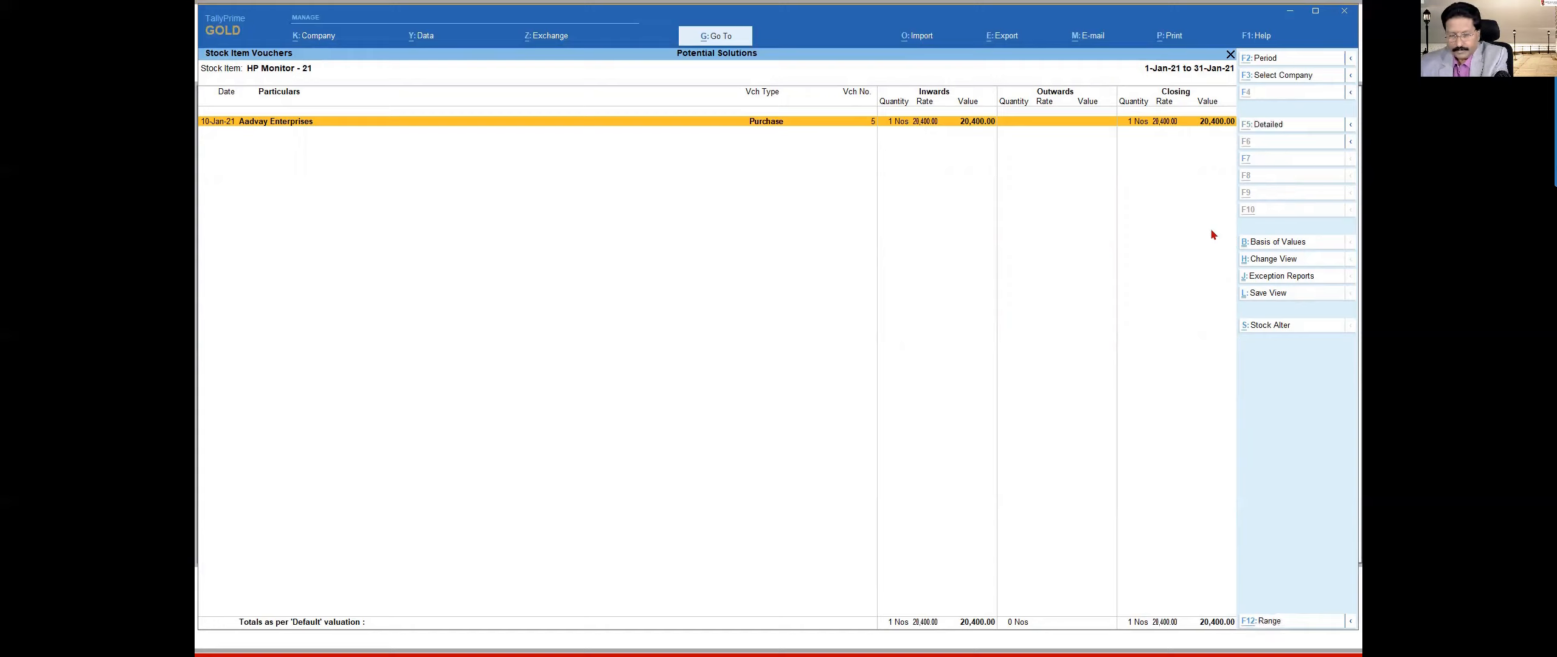
pyautogui.hotkey('alt', 'g')
pyautogui.write('Led')
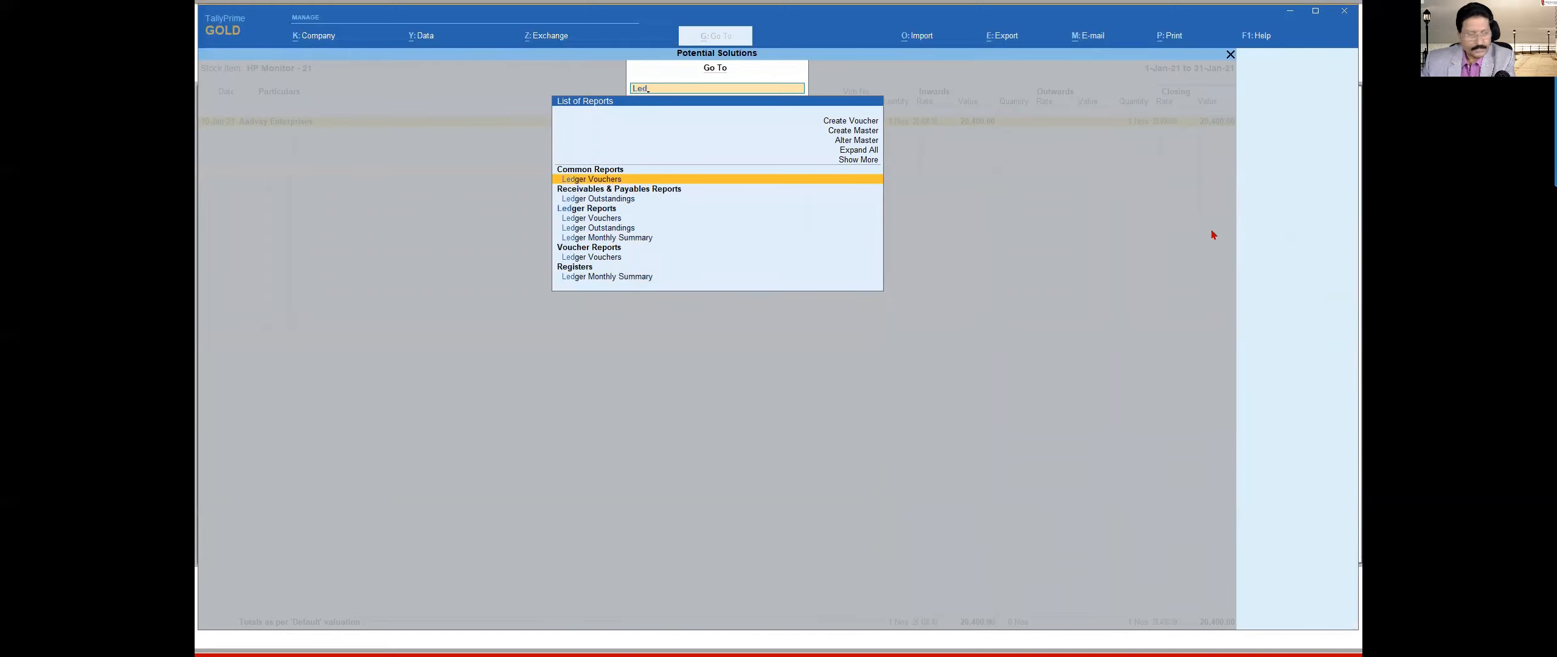
pyautogui.press('Return')
pyautogui.write('Fr')
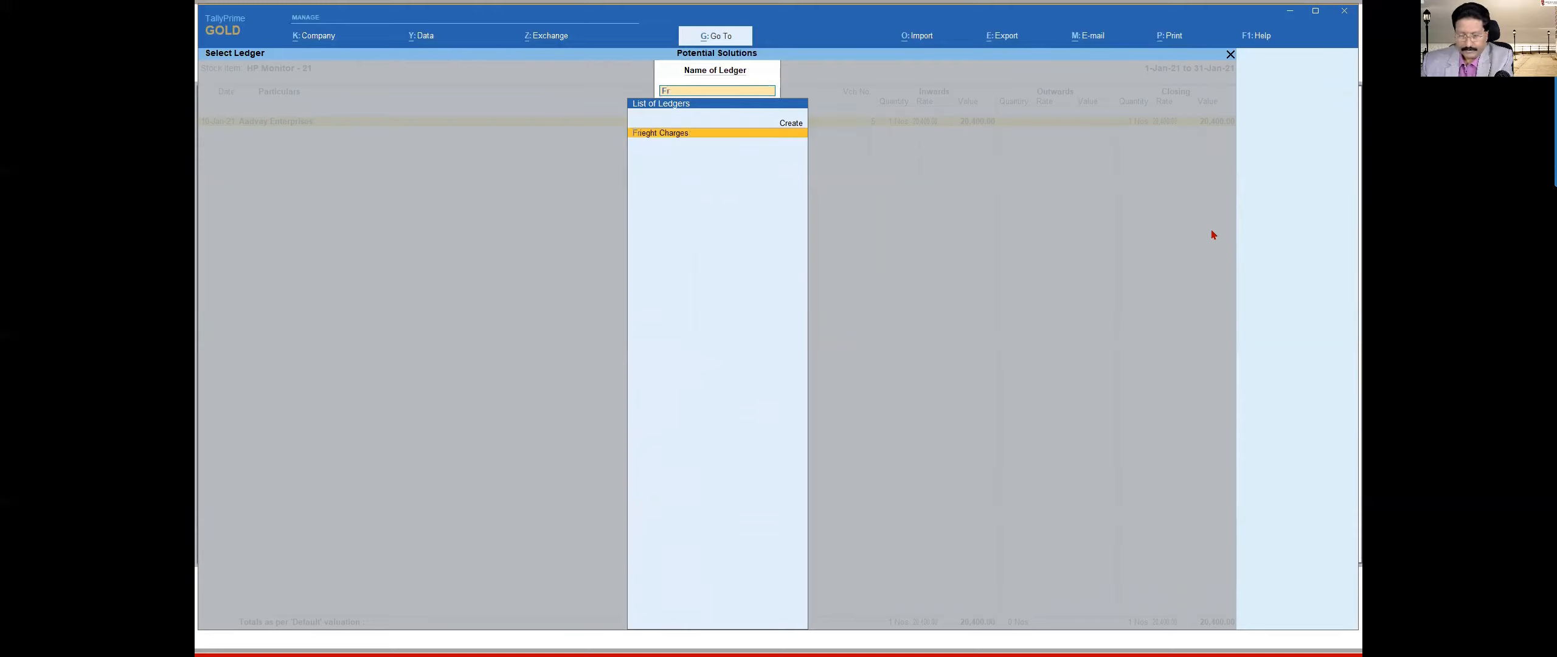
pyautogui.press('Return')
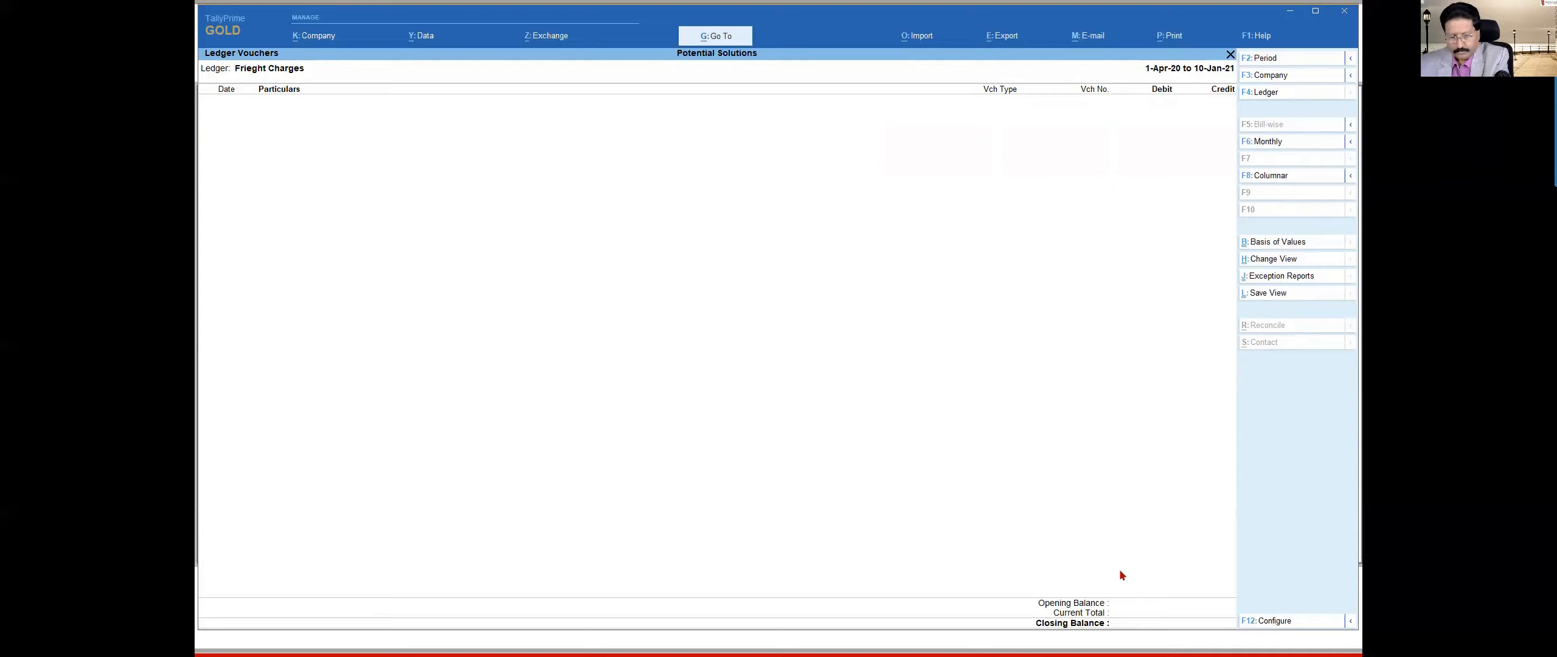
# Step: Reapply the period 1-4-2020 to 10-1-2021 to the Frieght Charges ledger report
pyautogui.press('ctrl')
pyautogui.hotkey('alt', 'F2')
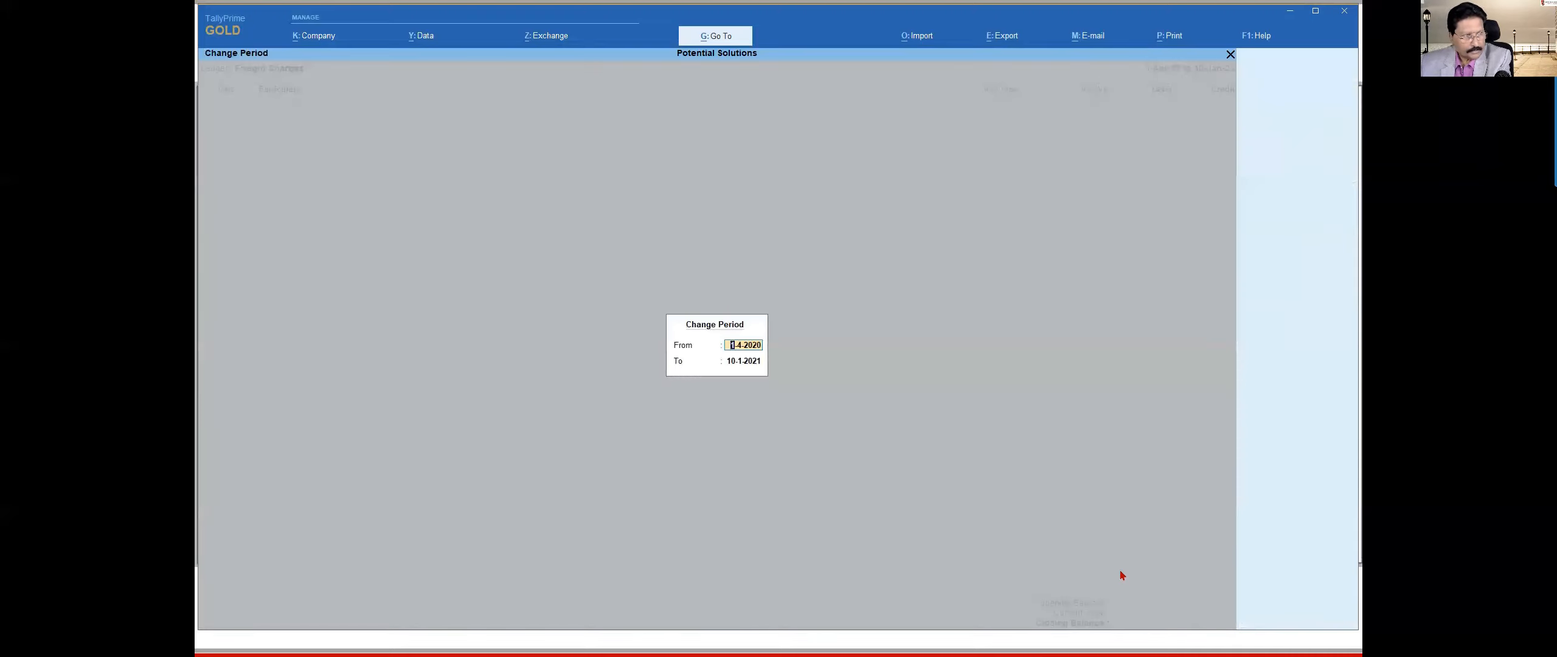
pyautogui.press('Return')
pyautogui.press('Return')
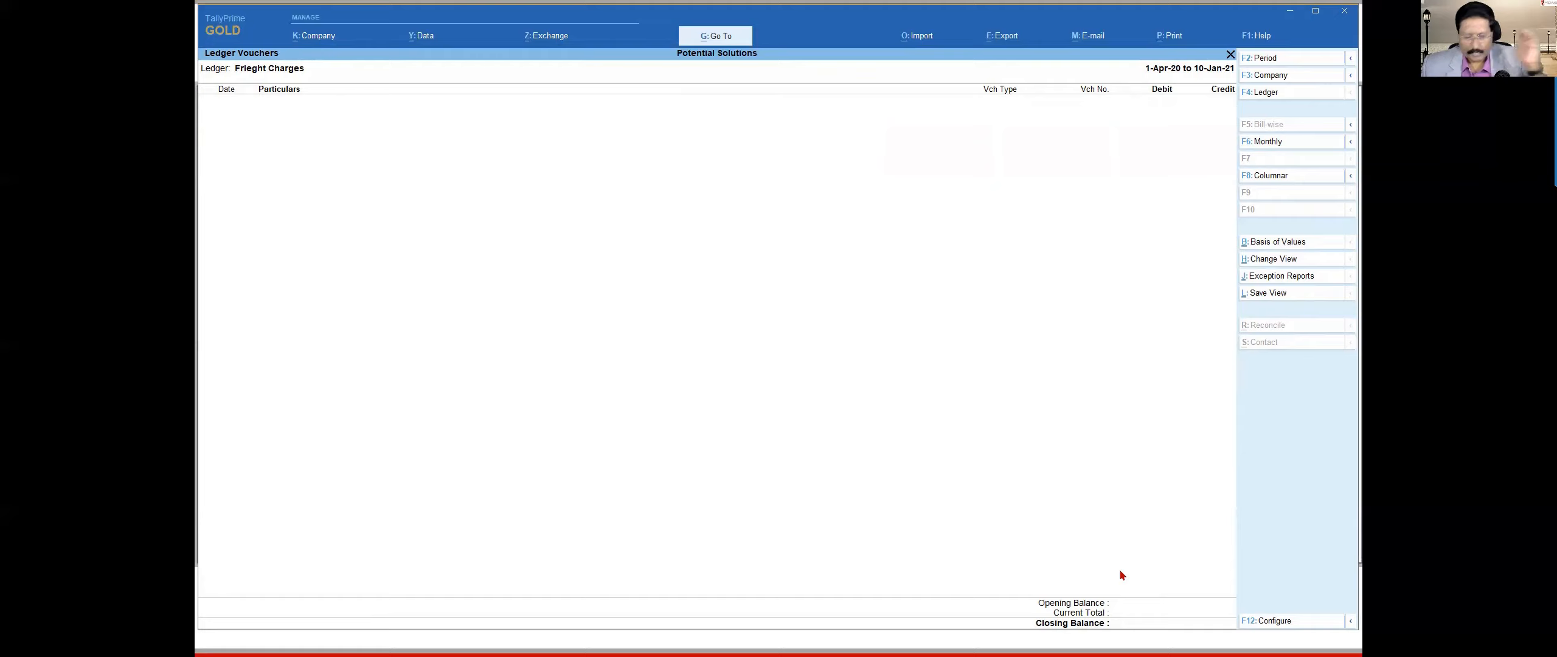
# Step: Open the Profit & Loss A/c report for the company
pyautogui.hotkey('alt', 'g')
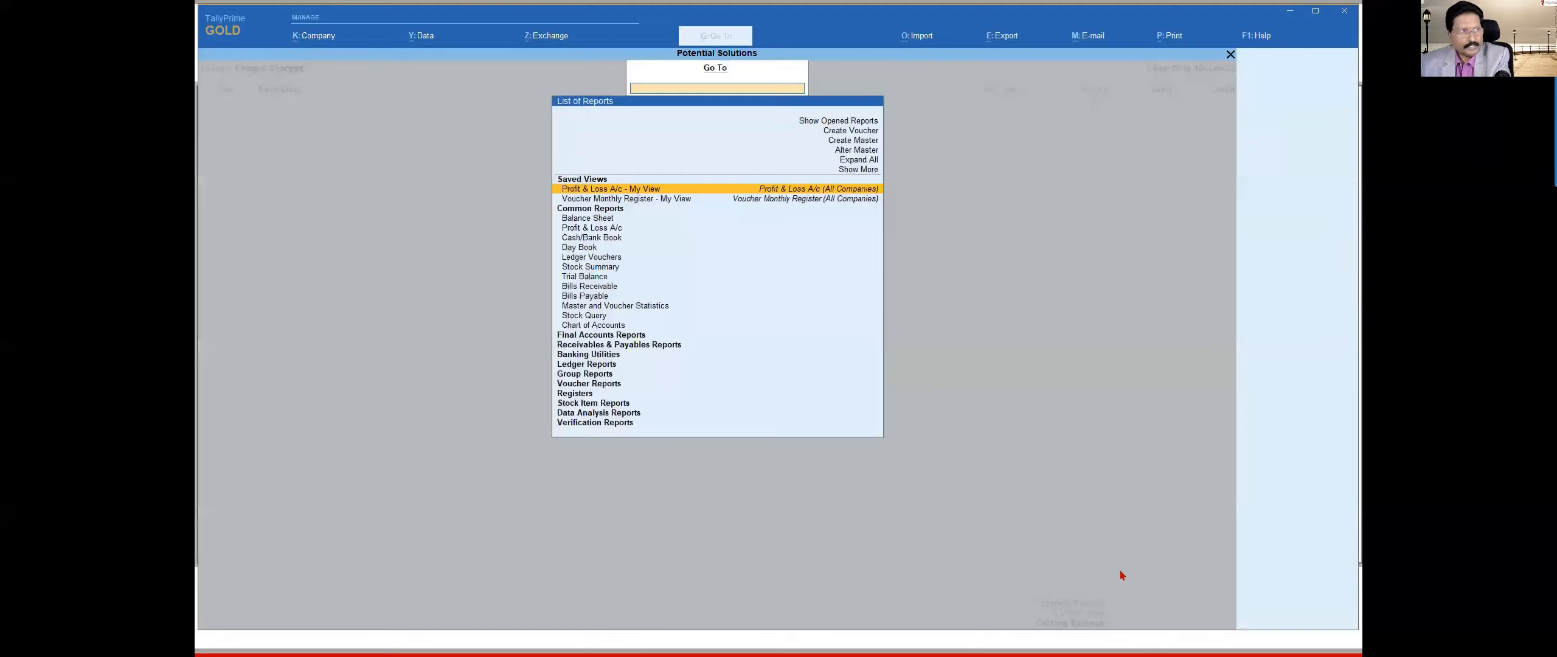
pyautogui.write('Pro')
pyautogui.press('Down')
pyautogui.press('Return')
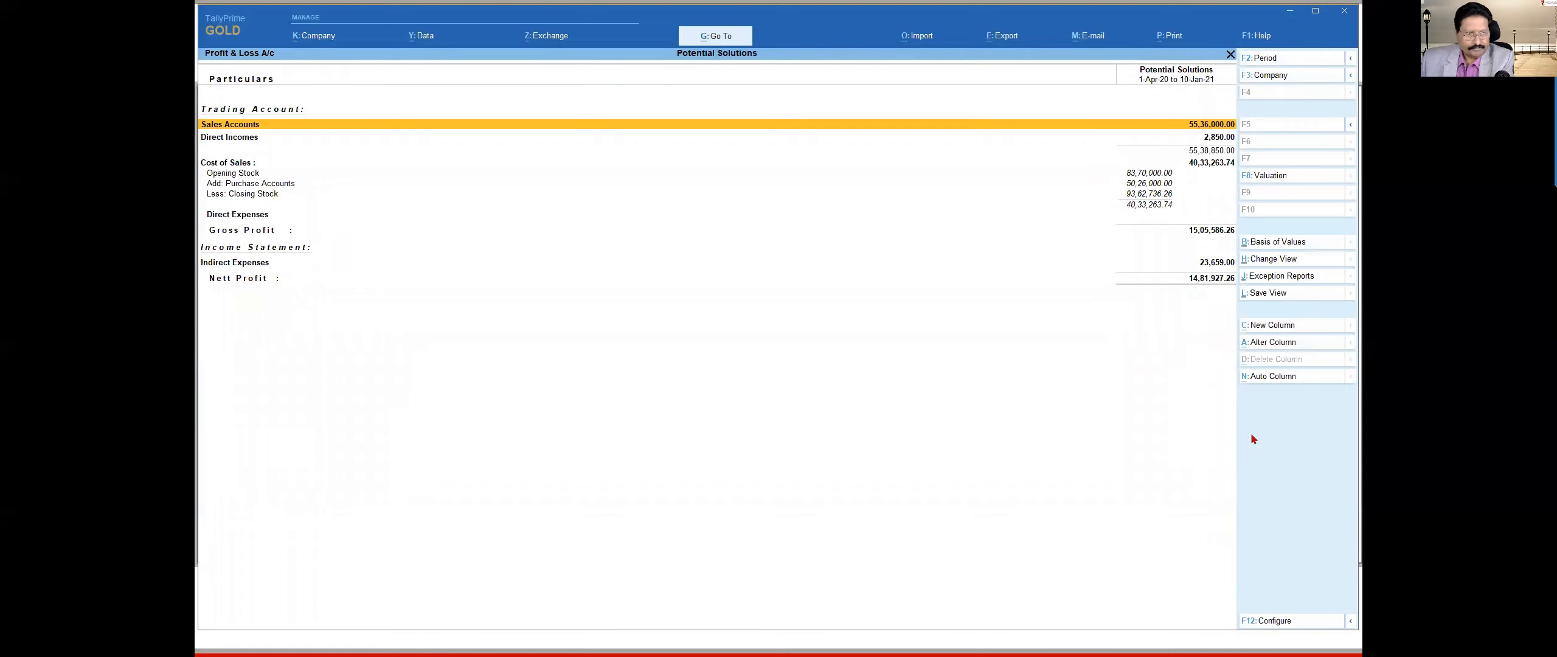
# Step: Change the Profit & Loss A/c to the Horizontal view and examine the Direct Expenses and Closing Stock entries
pyautogui.click(1281, 258)
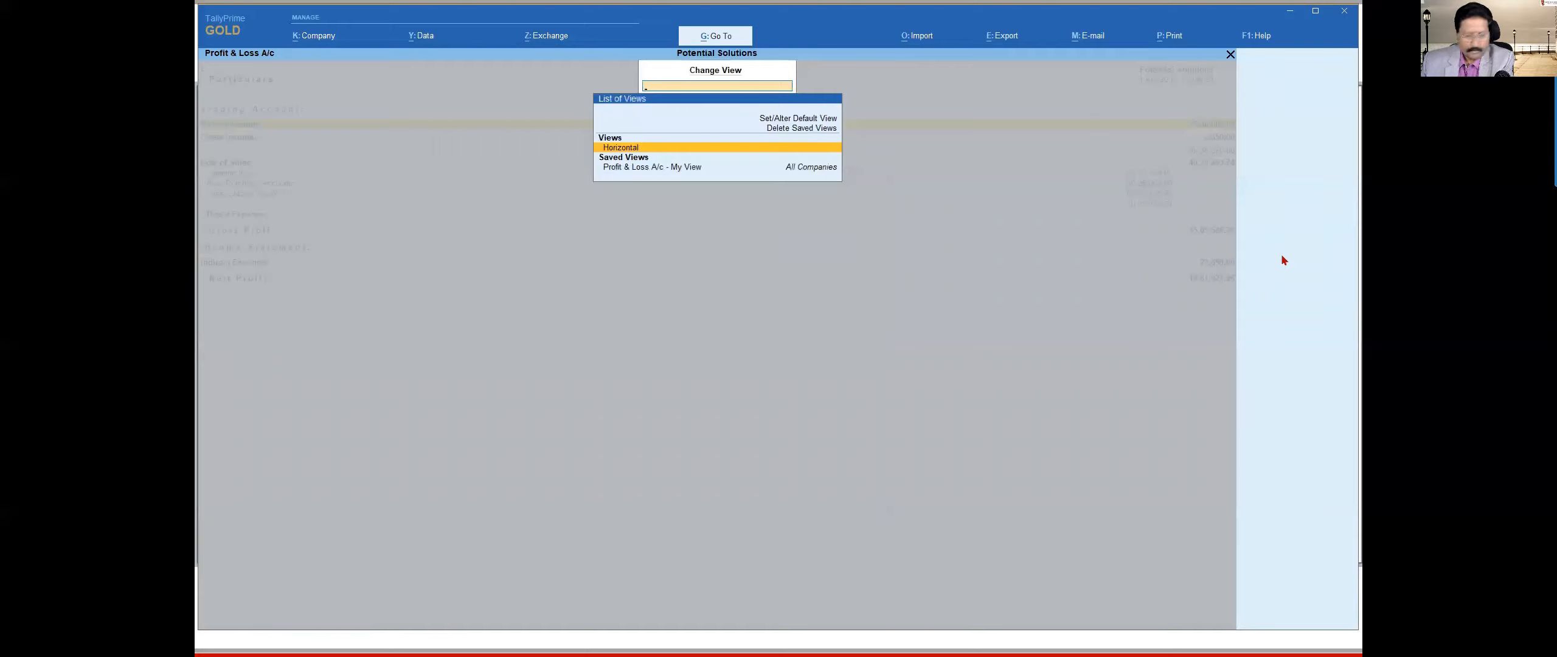
pyautogui.press('Return')
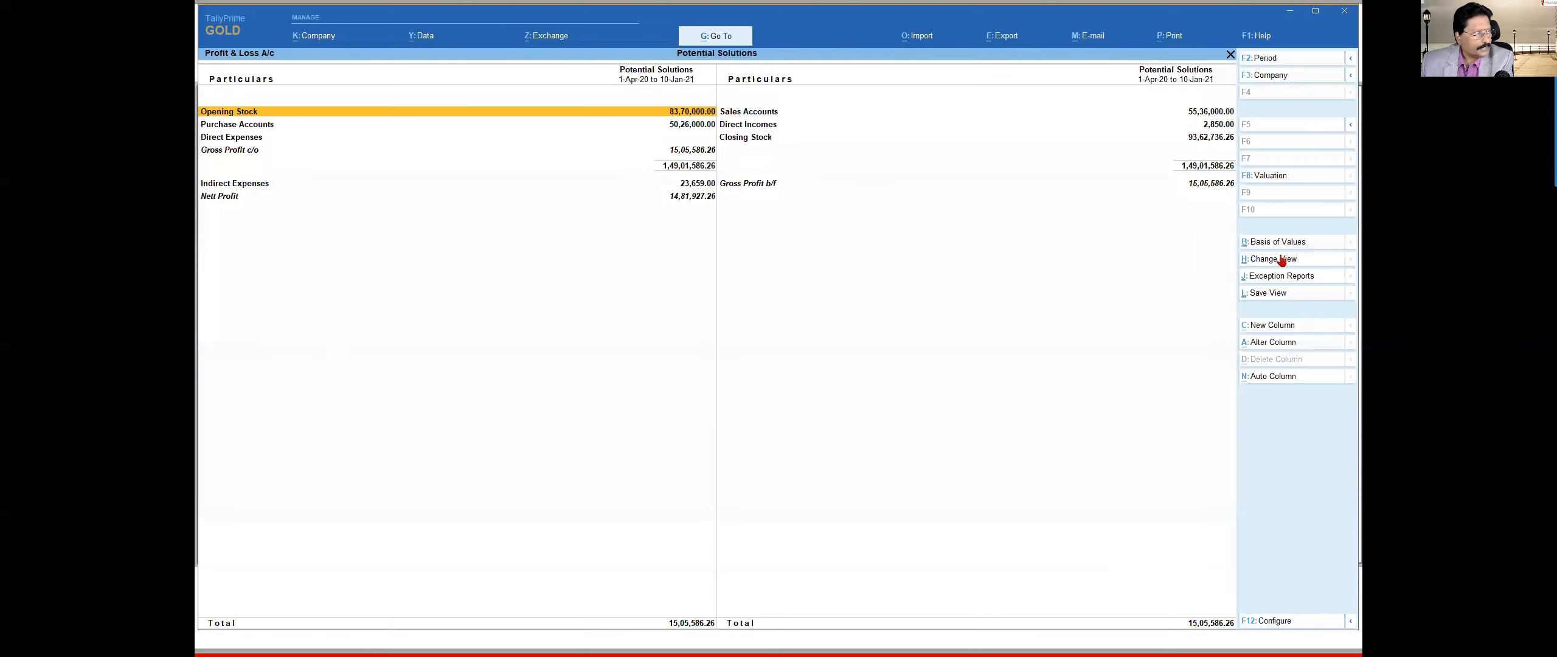
pyautogui.press('Down')
pyautogui.press('Down')
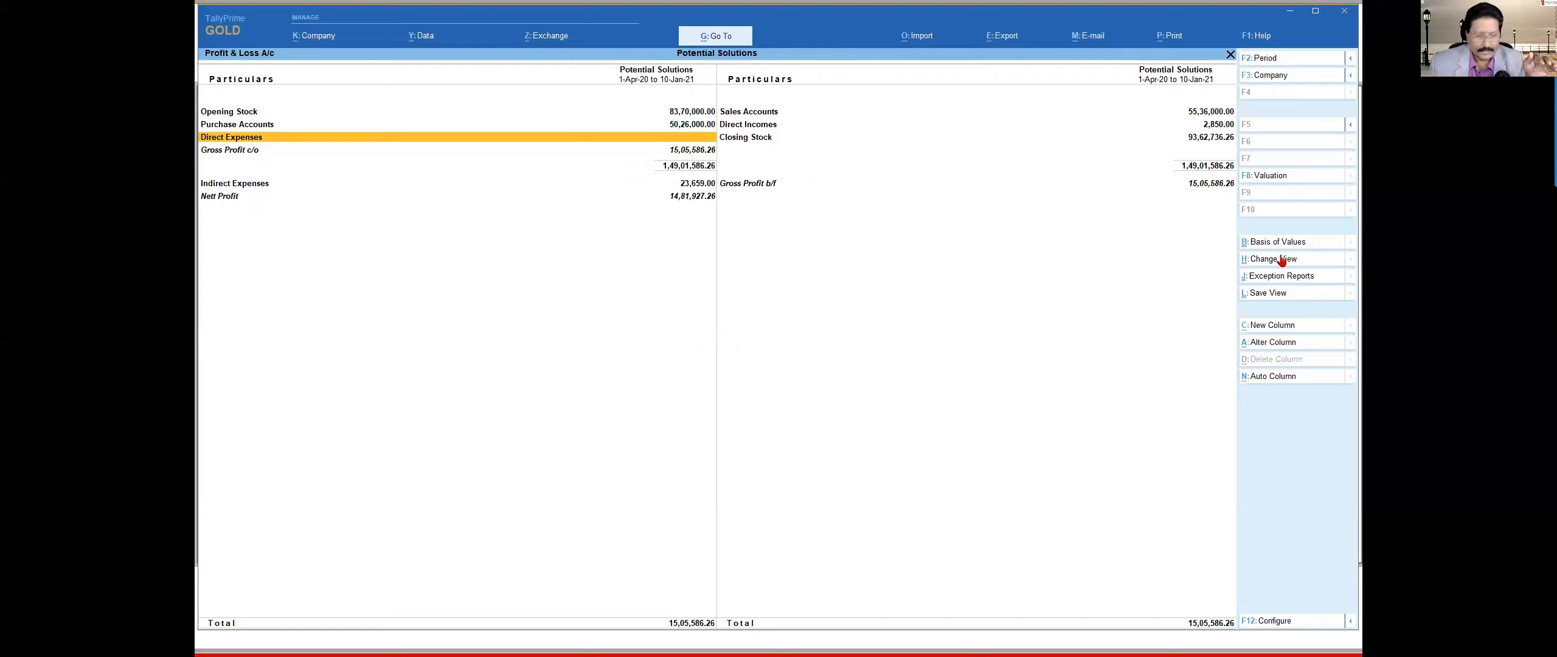
pyautogui.press('Right')
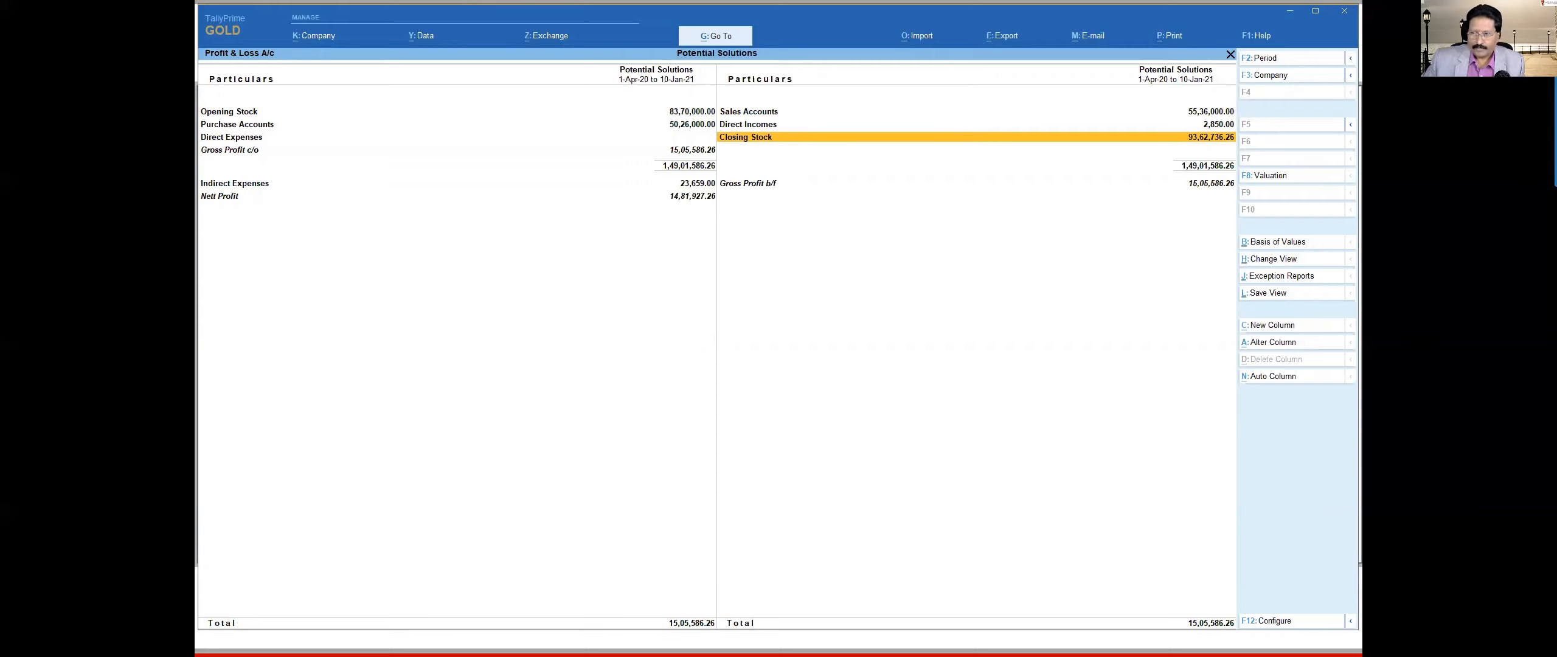
# Step: Switch to the configuration slide, mark the additional cost appropriation and state reorganisation options with arrows, return to TallyPrime and clear the marks
pyautogui.hotkey('alt', 'Tab')
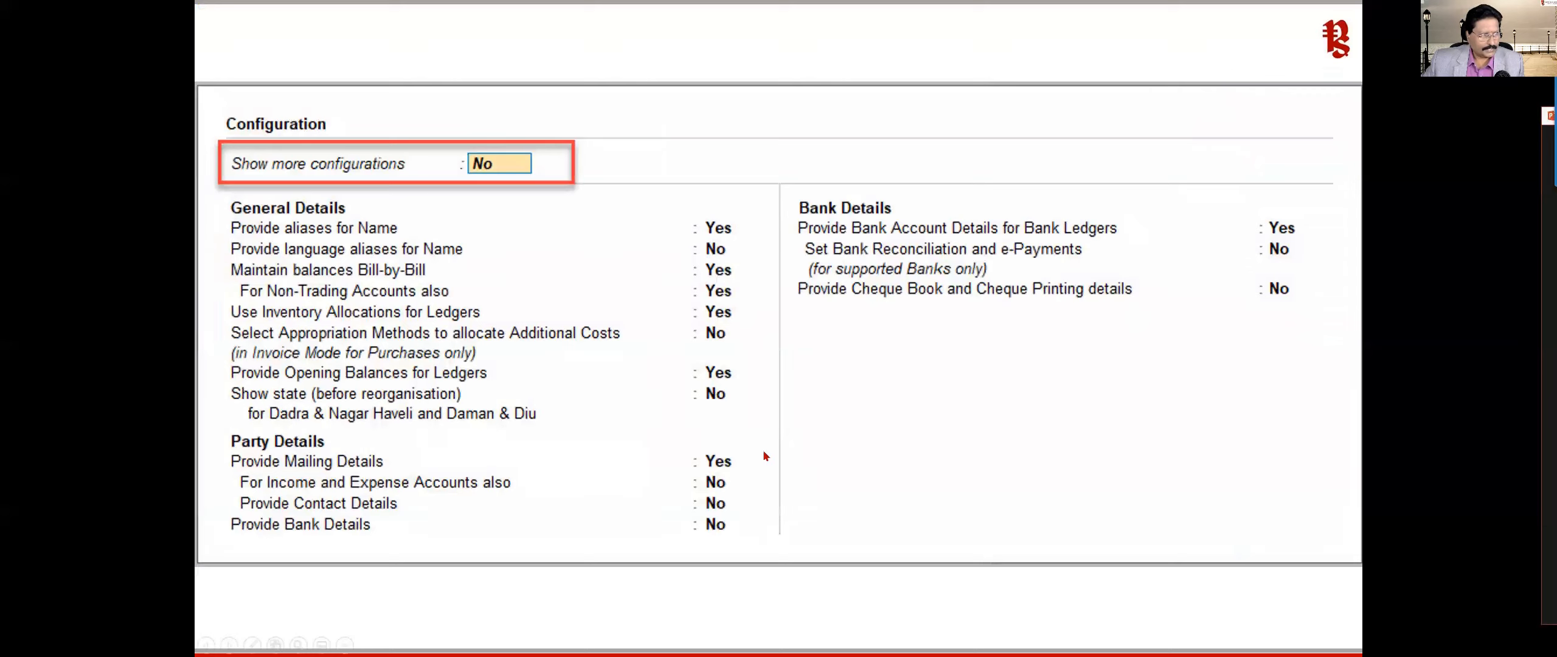
pyautogui.moveTo(649, 362); pyautogui.dragTo(496, 352)
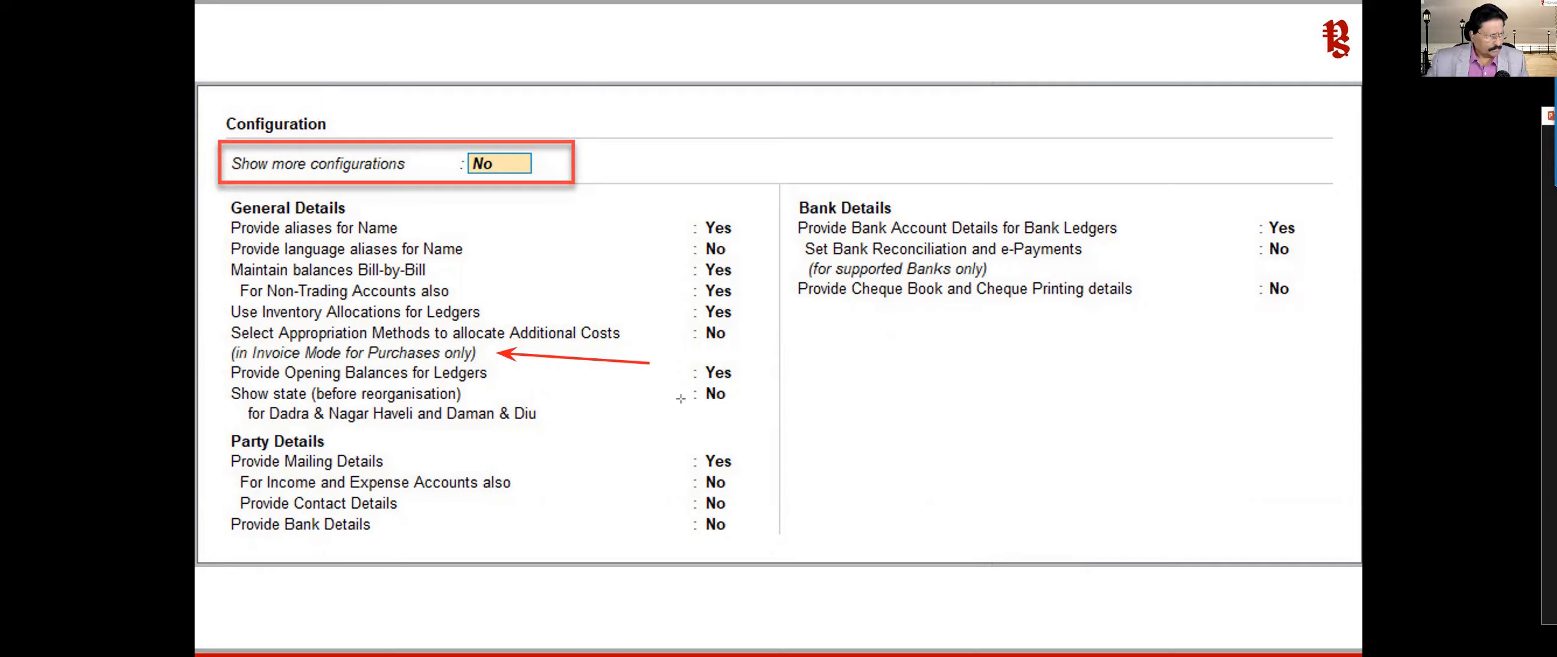
pyautogui.moveTo(618, 400); pyautogui.dragTo(491, 397)
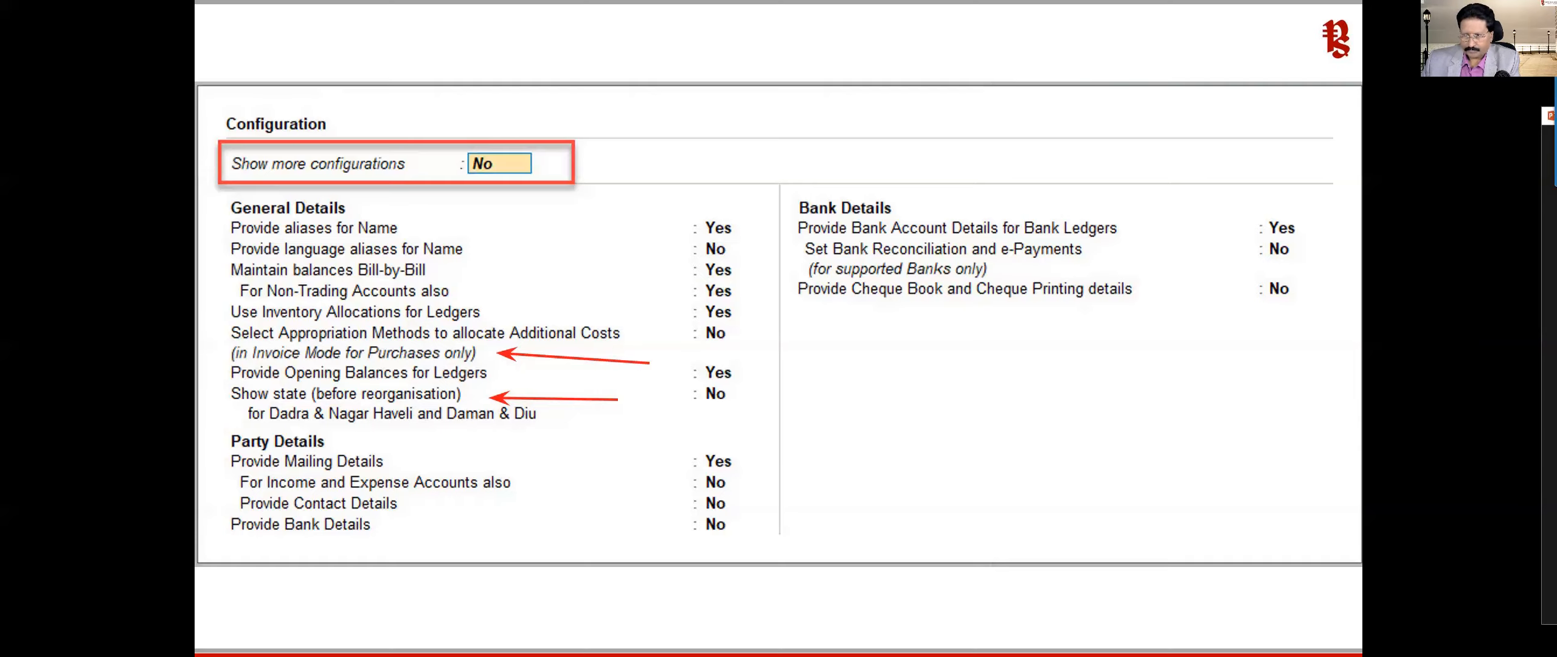
pyautogui.press('Right')
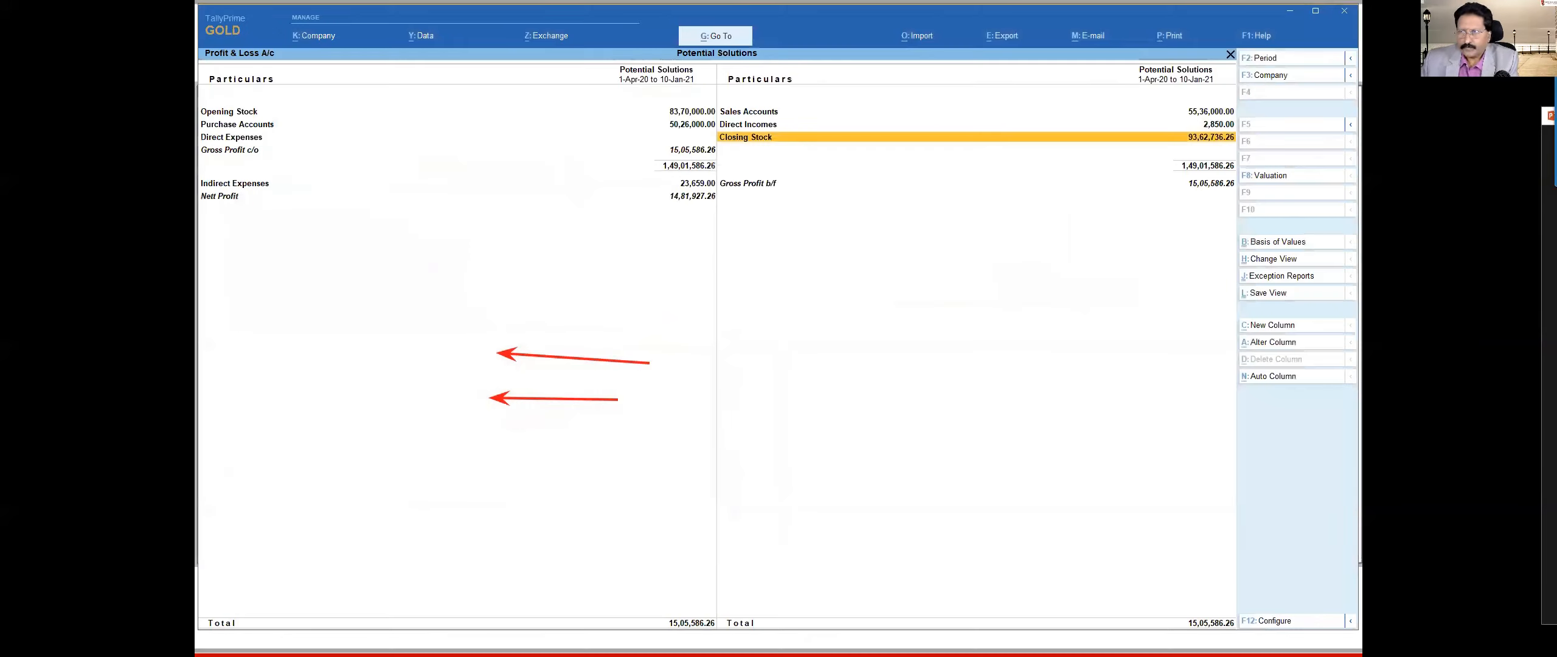
pyautogui.press('Escape')
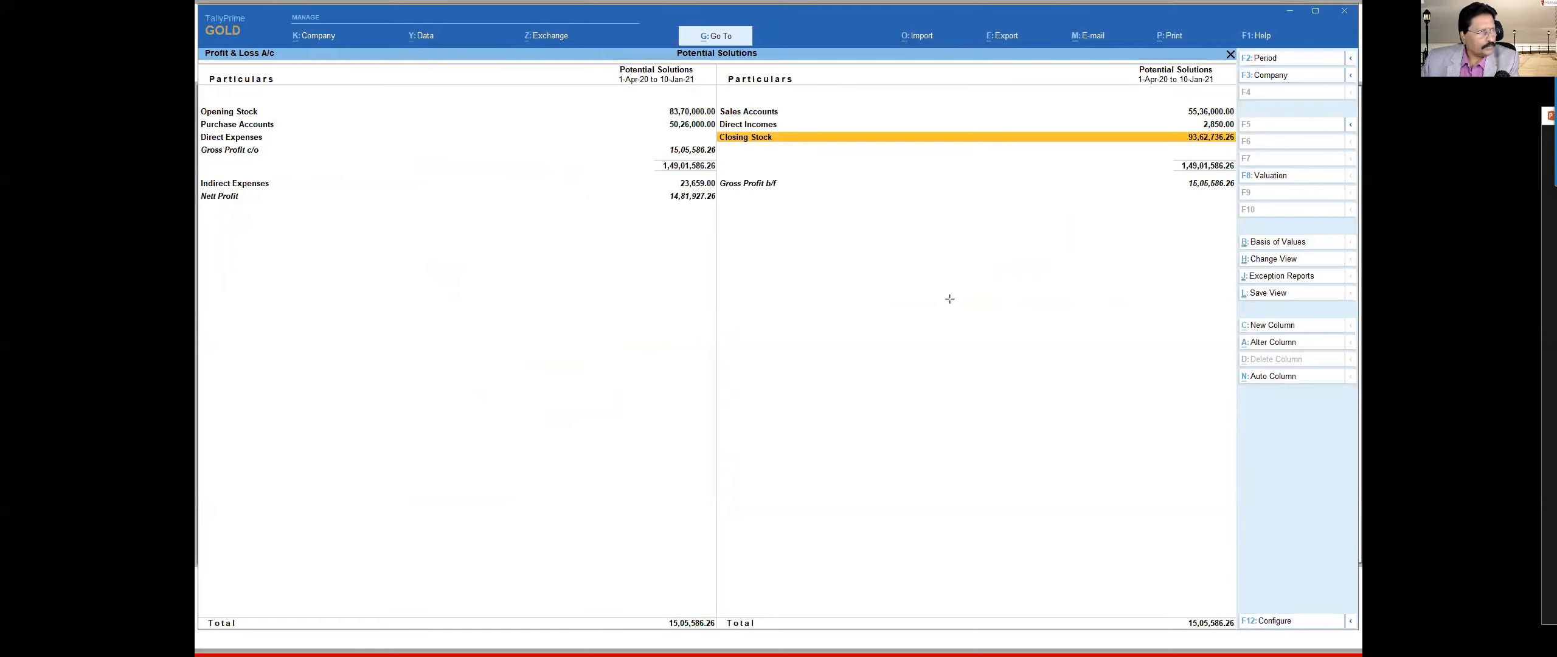
# Step: Close the Profit & Loss A/c and Frieght Charges reports and bring up the list for creating a master
pyautogui.press('Right')
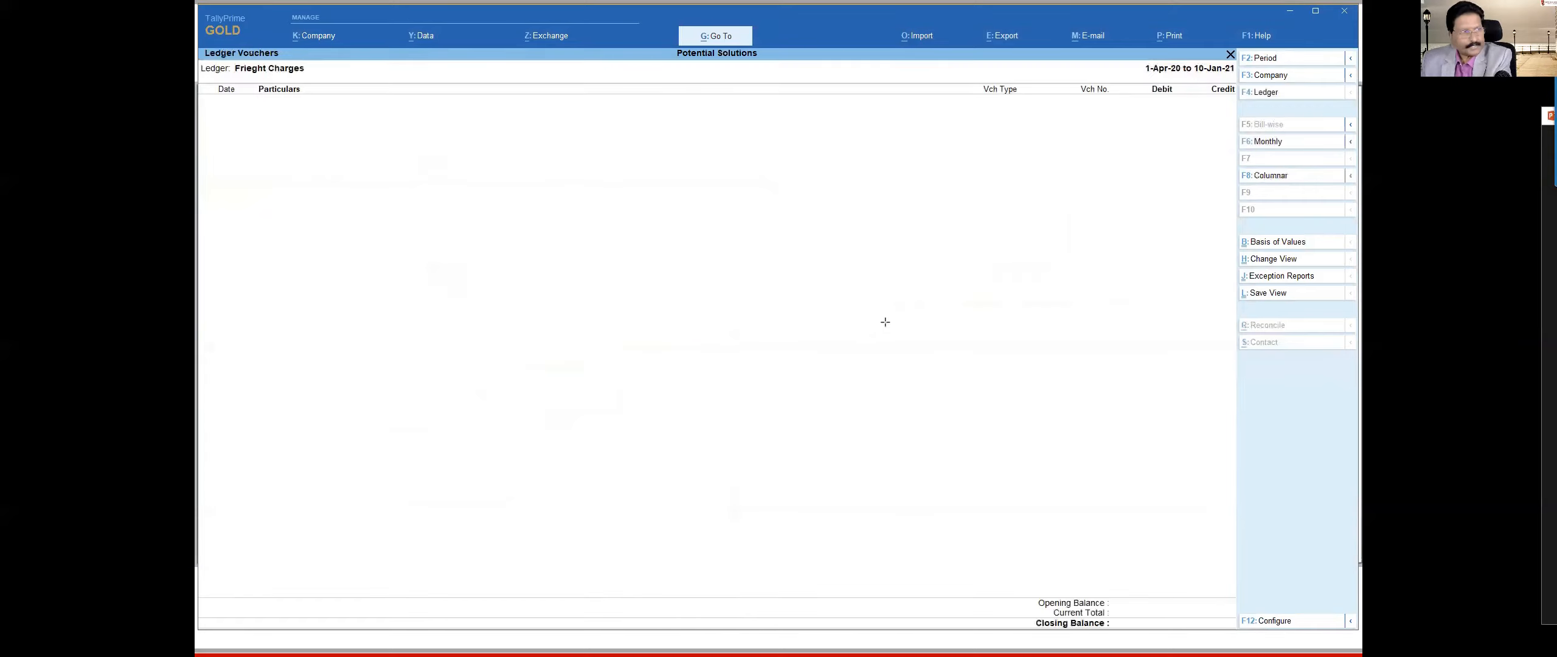
pyautogui.press('Right')
pyautogui.press('Right')
pyautogui.press('Right')
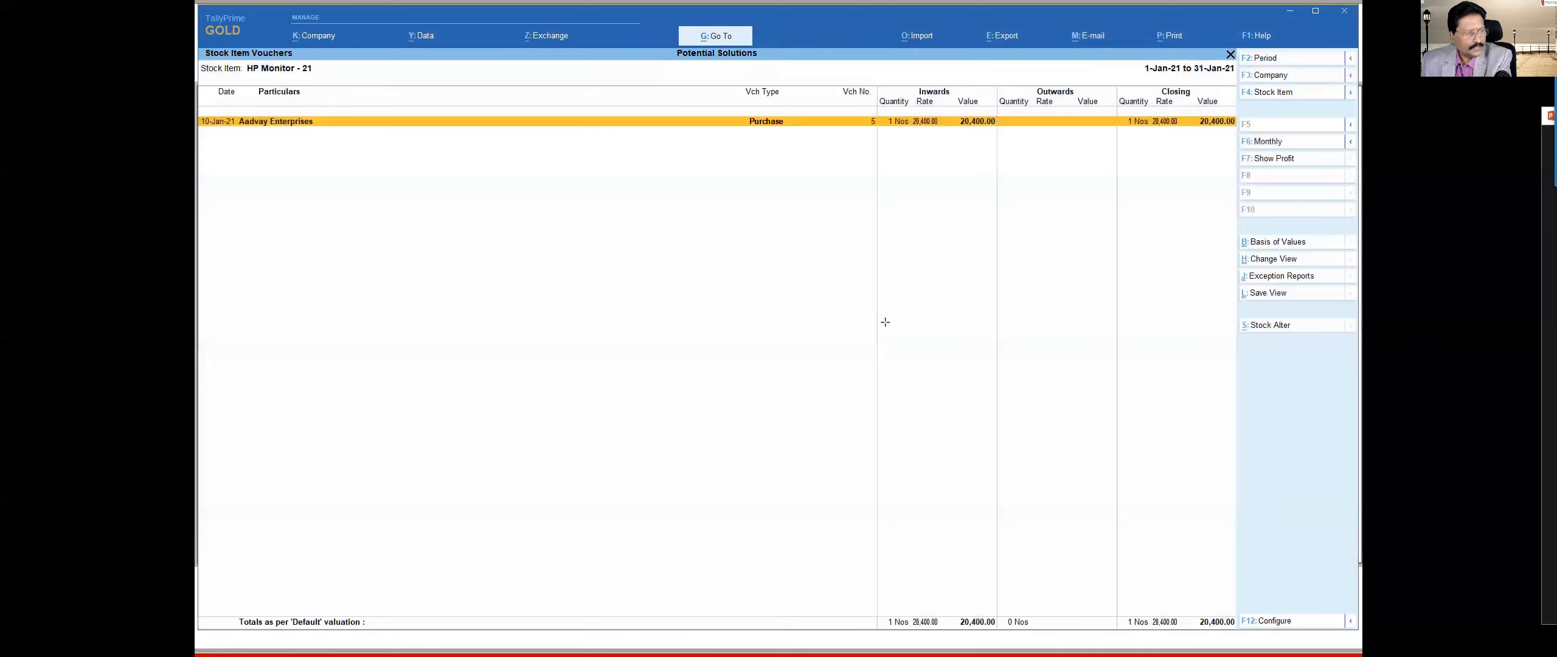
pyautogui.press('Right')
pyautogui.press('Right')
pyautogui.press('Right')
pyautogui.press('Right')
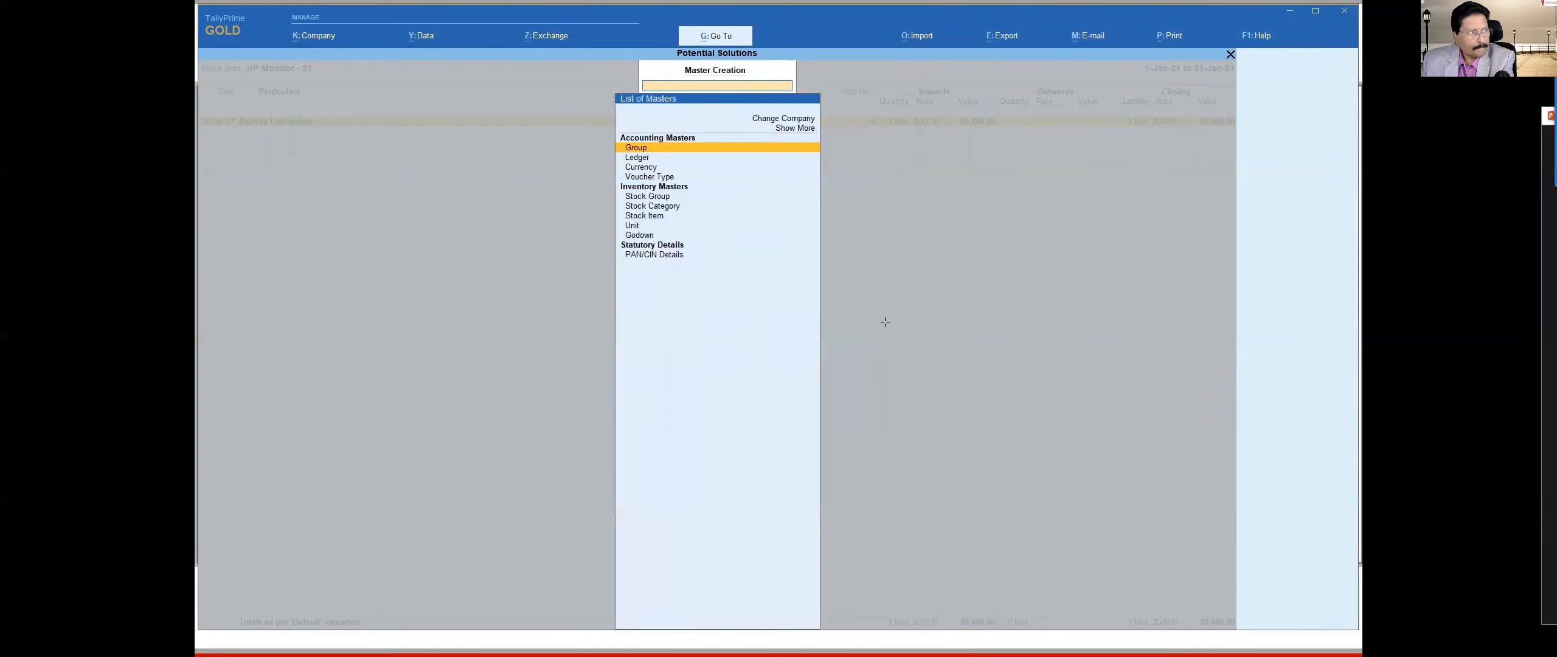
# Step: Start a new ledger named Customer and place it under the Sundry Debtors group
pyautogui.press('Right')
pyautogui.press('Right')
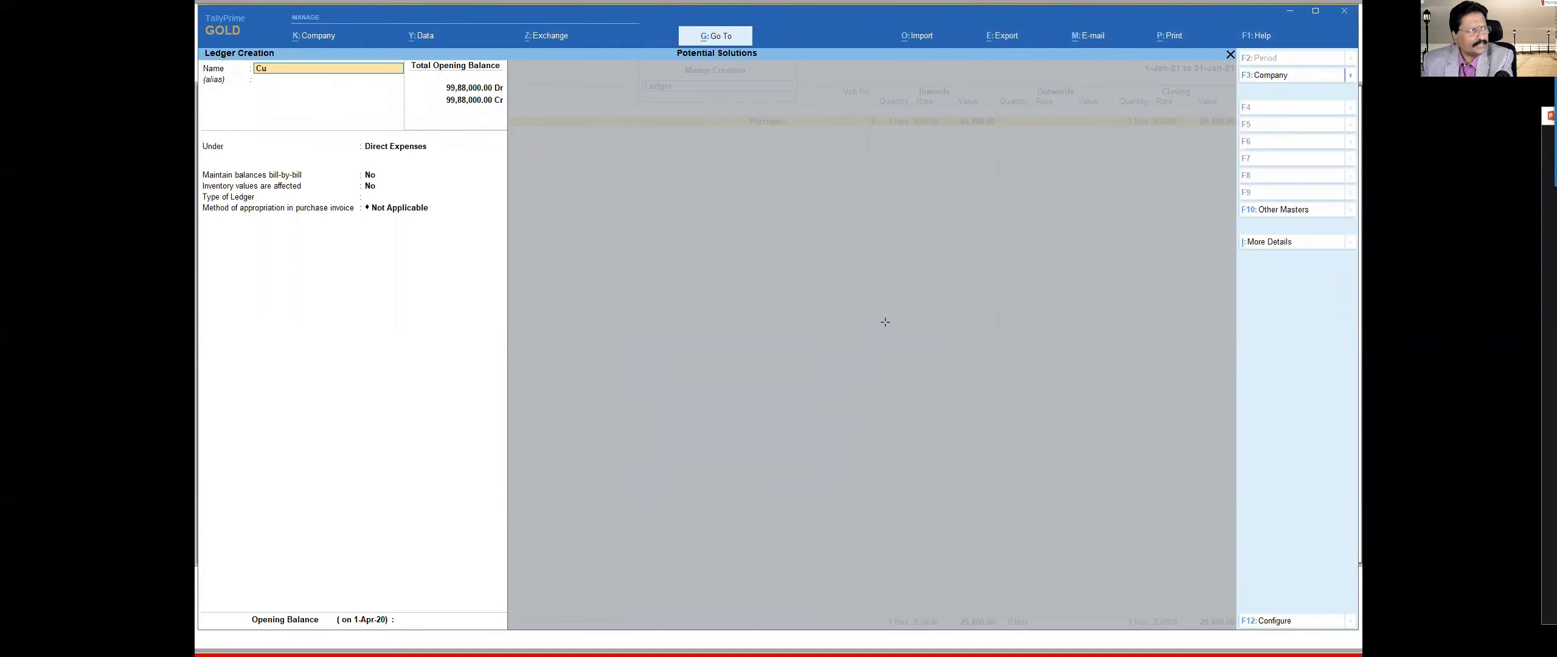
pyautogui.write('mer')
pyautogui.press('Return')
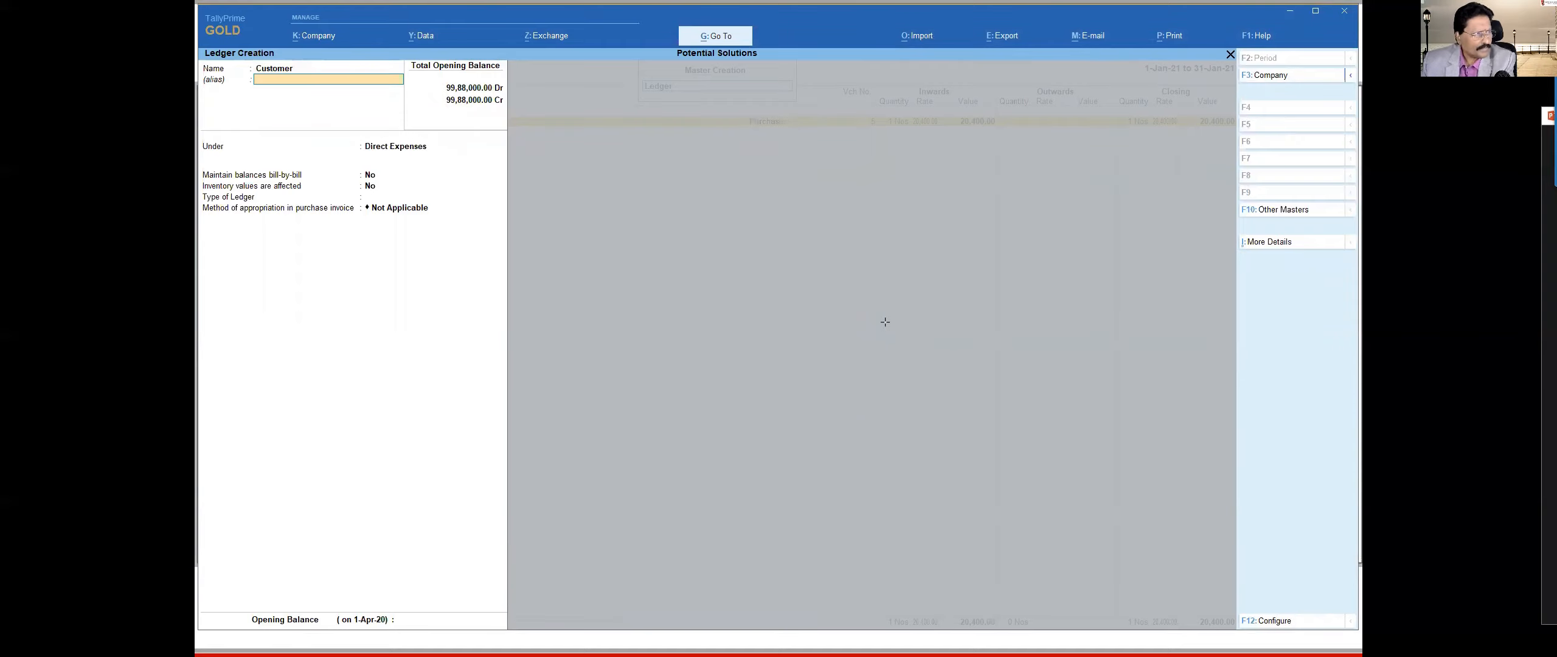
pyautogui.write('Sund')
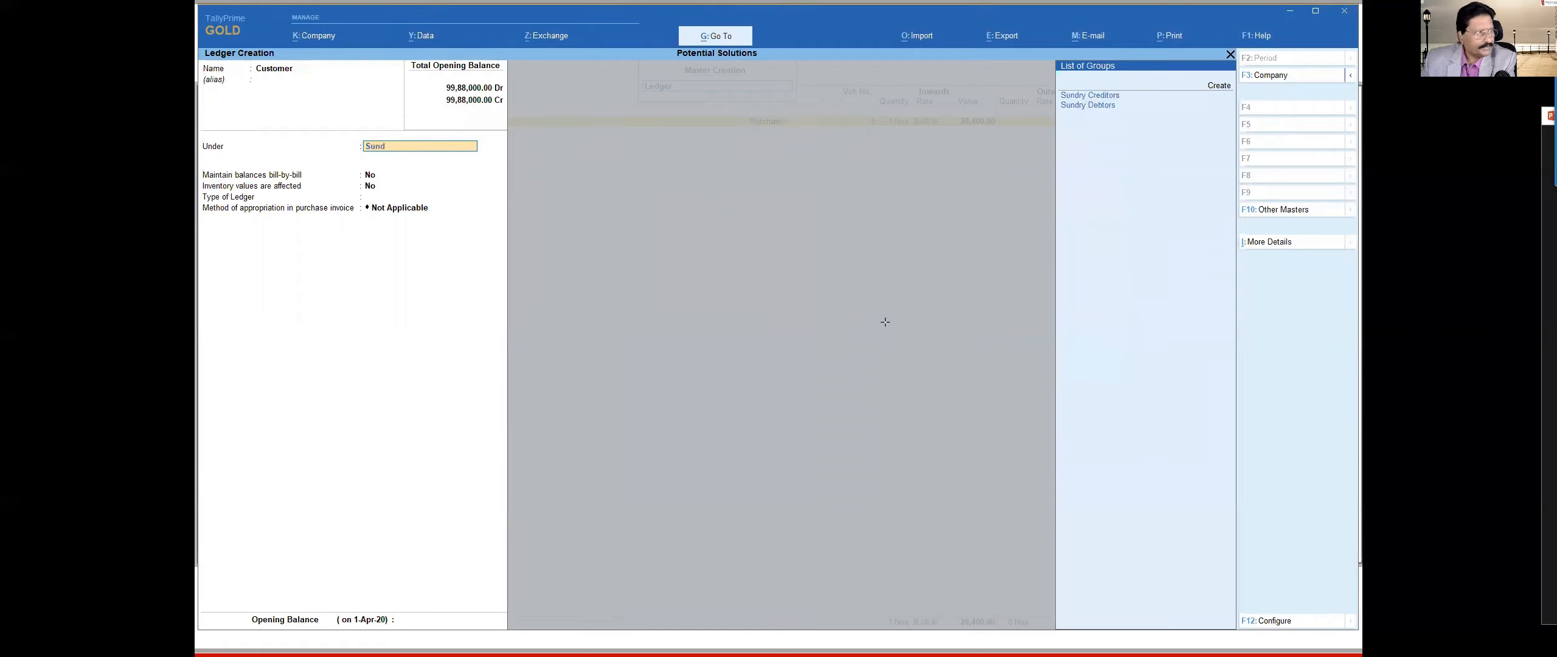
pyautogui.write('ry')
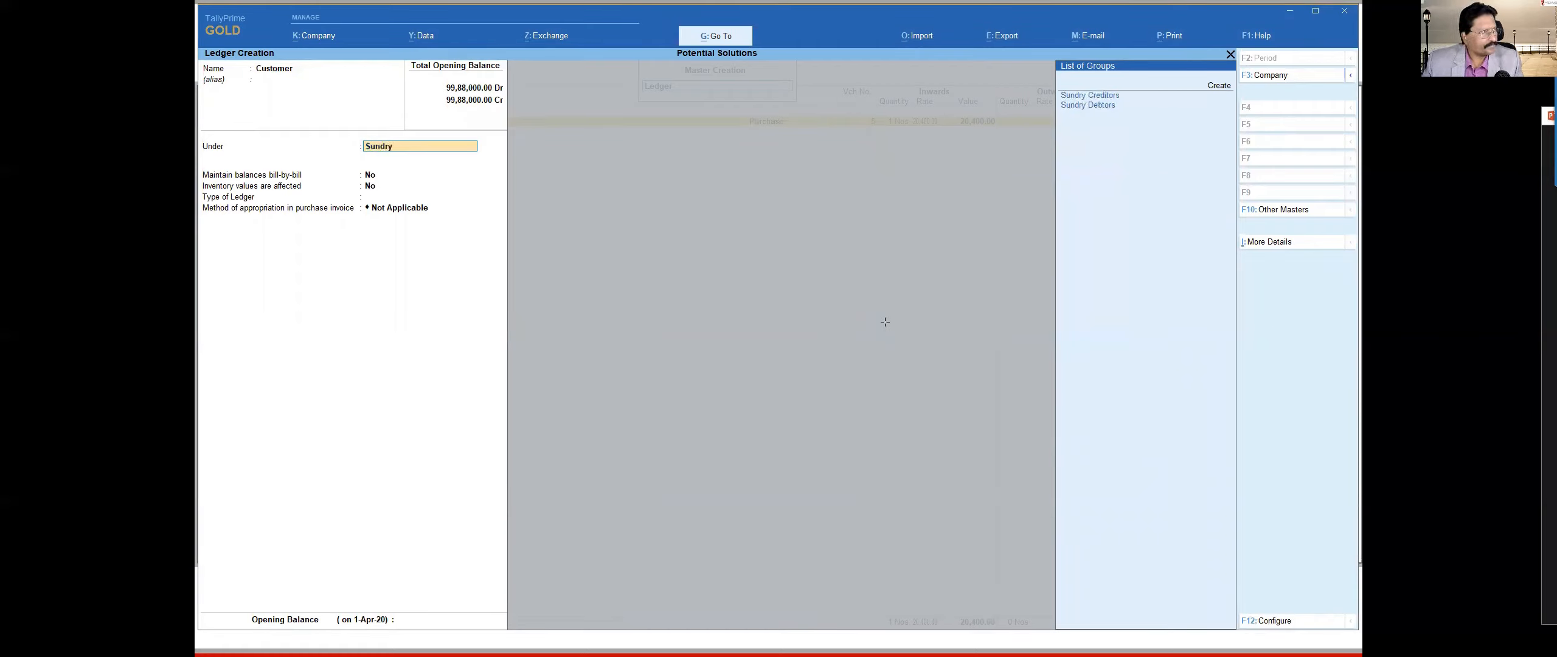
pyautogui.press('Down')
pyautogui.press('Down')
pyautogui.press('Return')
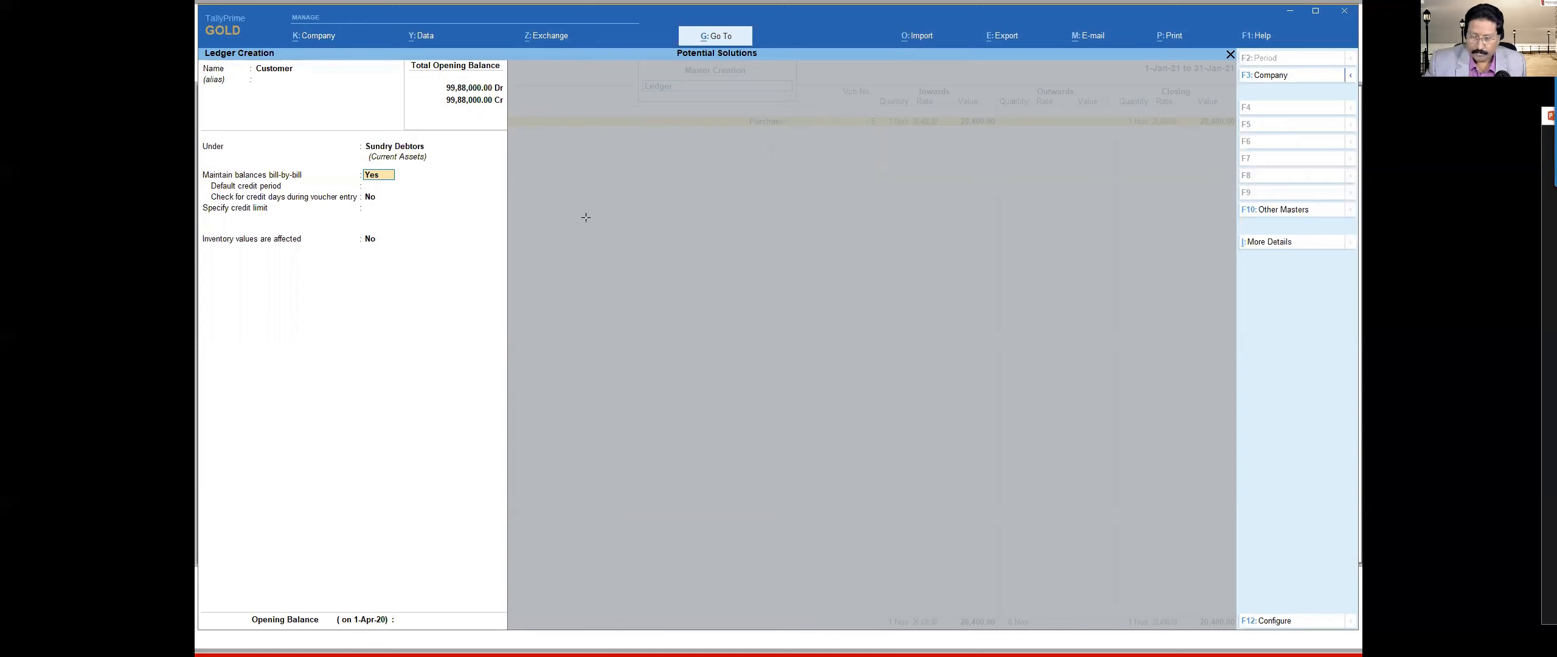
# Step: Set Provide Mailing Details to Yes in the ledger configuration and accept it, comparing the option with the configuration slide
pyautogui.press('F12')
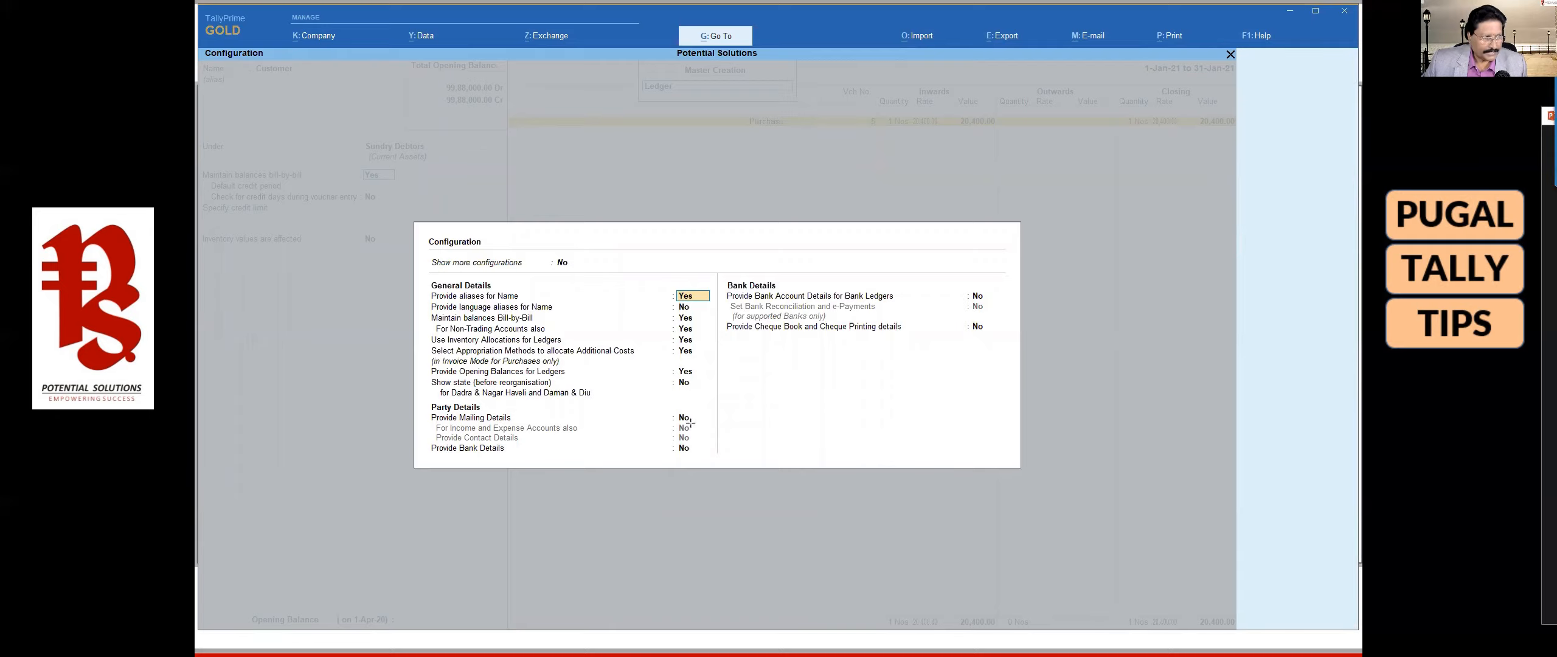
pyautogui.hotkey('ctrl', '2')
pyautogui.moveTo(736, 418); pyautogui.dragTo(693, 417)
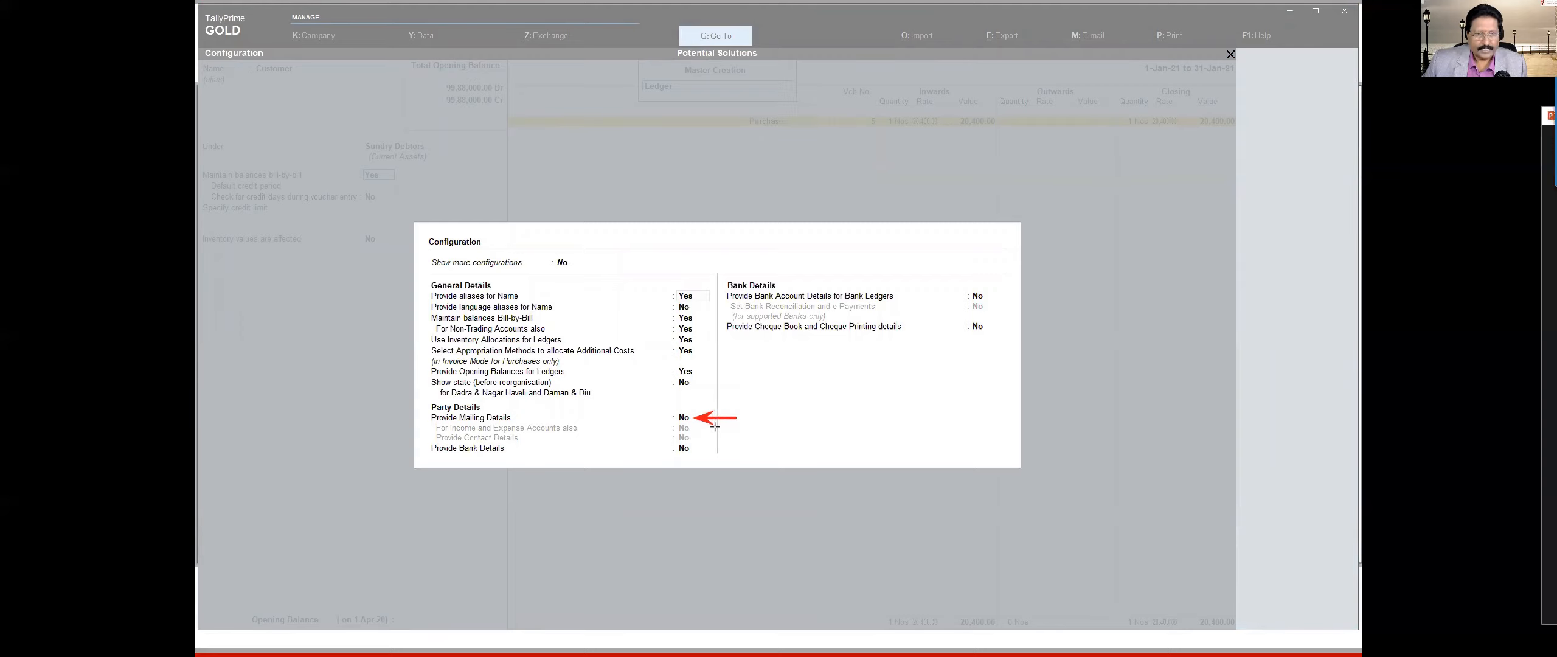
pyautogui.hotkey('alt', 'Tab')
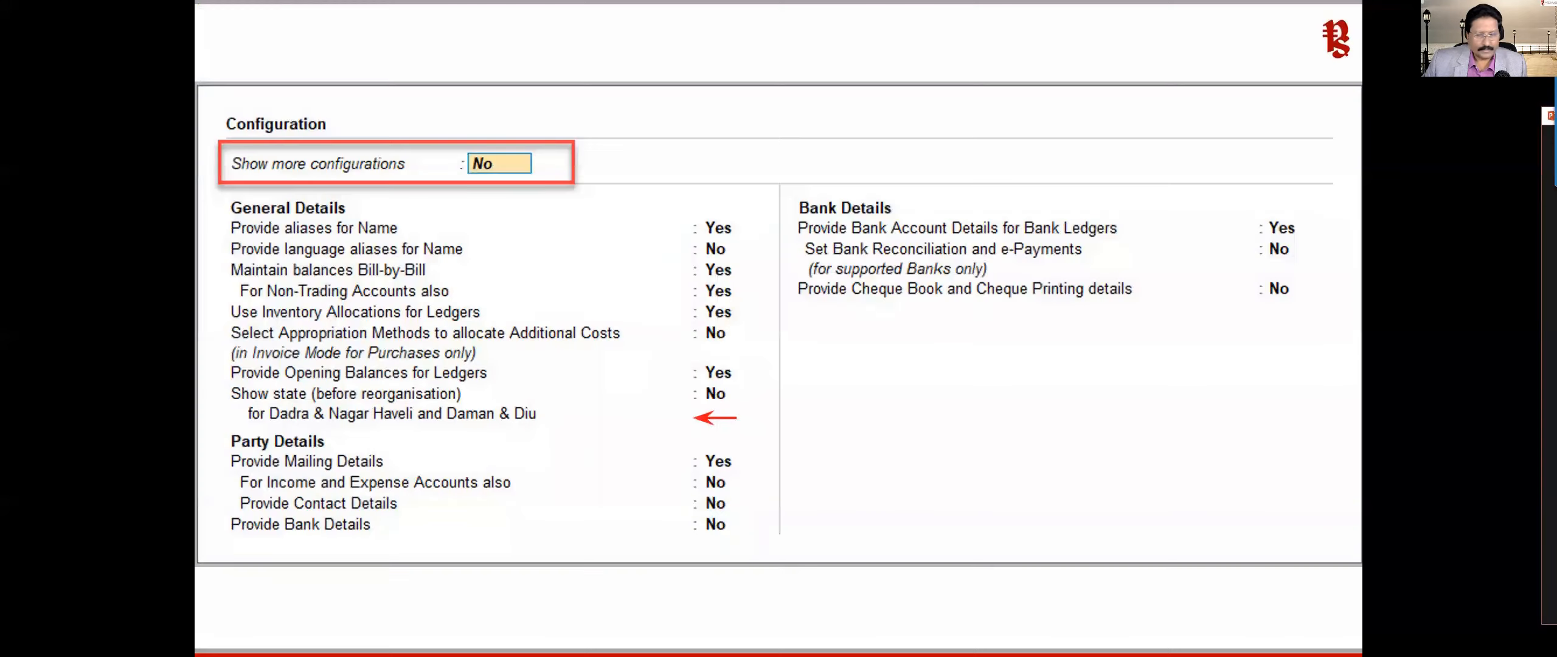
pyautogui.hotkey('alt', 'Tab')
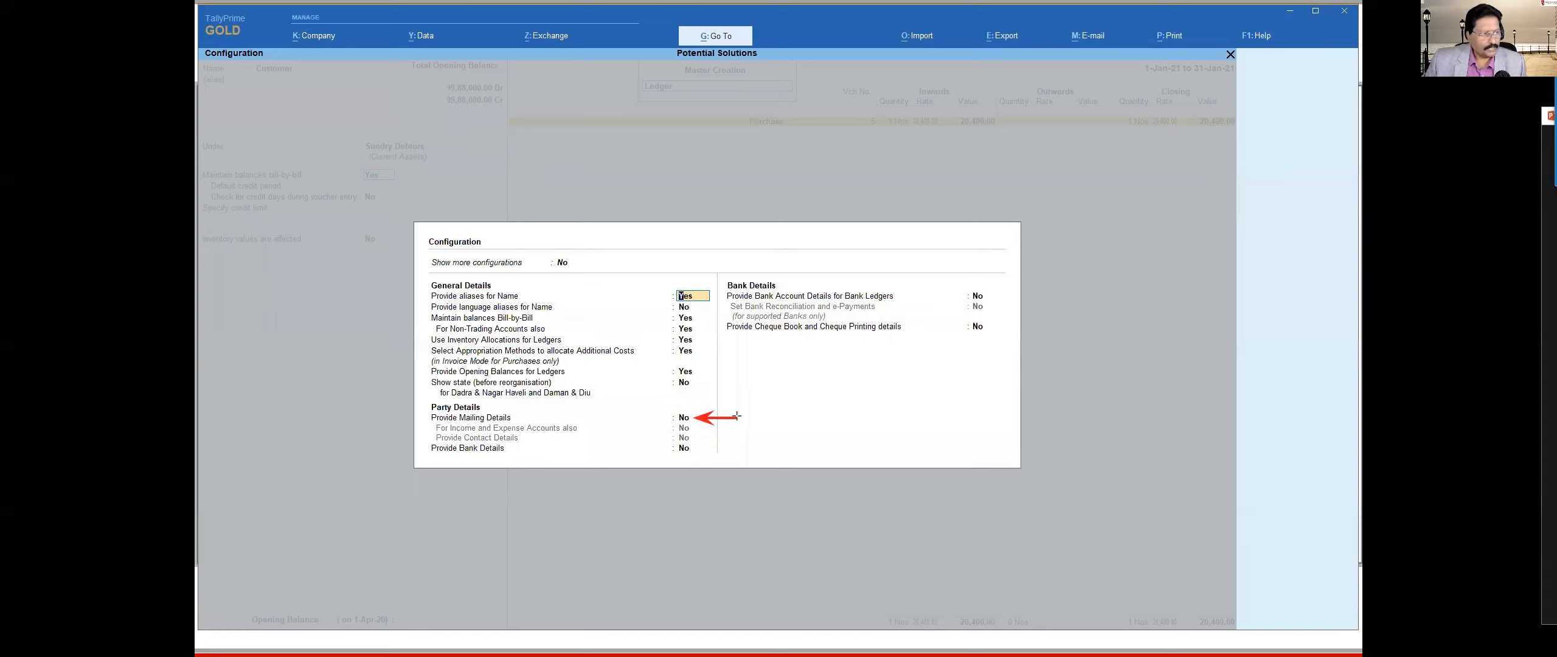
pyautogui.click(692, 417)
pyautogui.press('y')
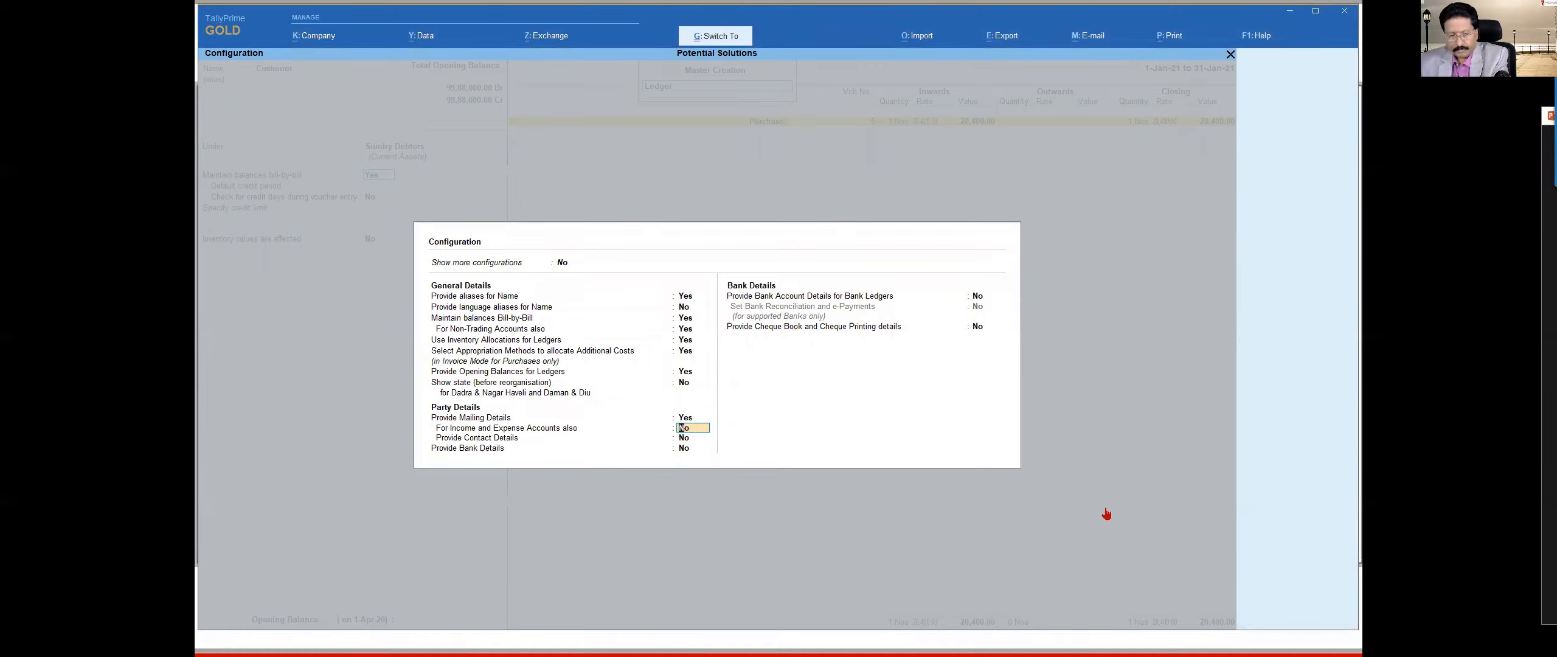
pyautogui.hotkey('ctrl', 'a')
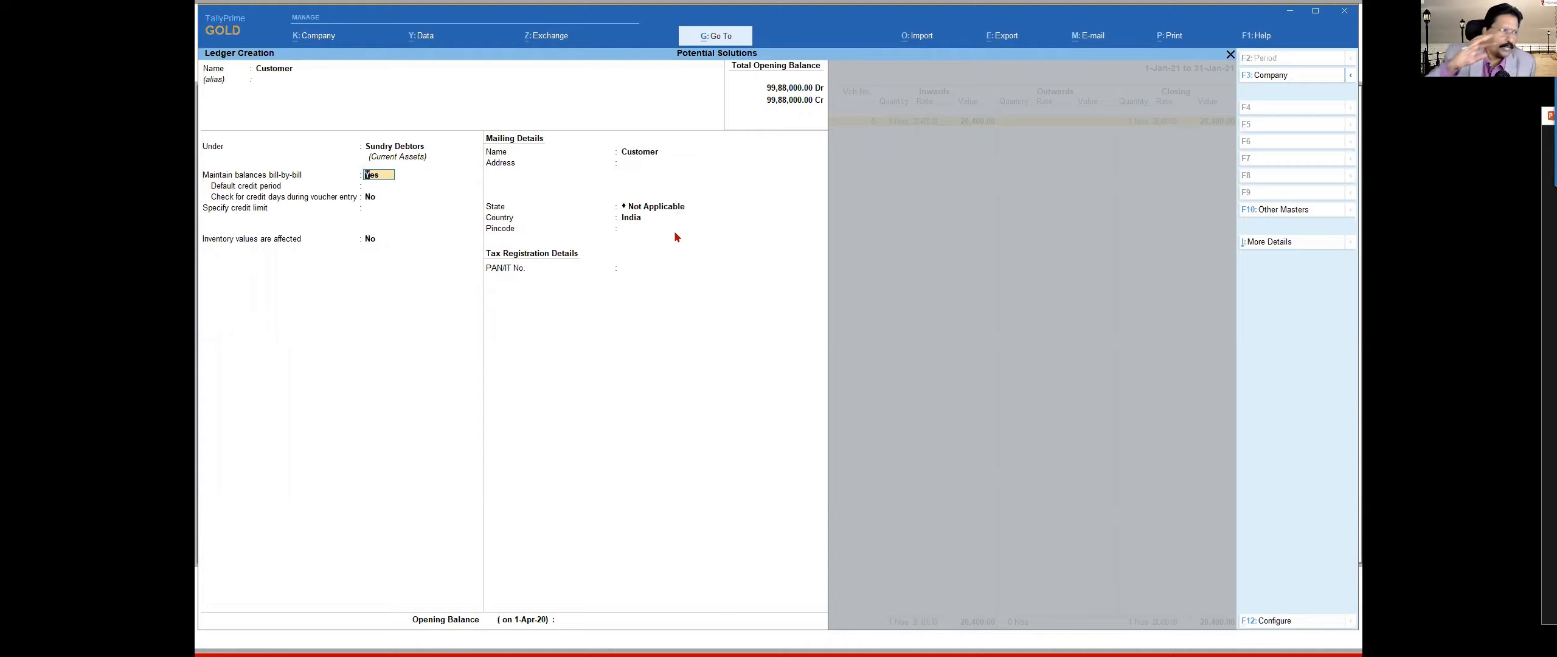
# Step: Review the ledger configuration, then set the ledger's state to Dadra & Nagar Haveli and Daman & Diu, leaving the pincode blank
pyautogui.press('F12')
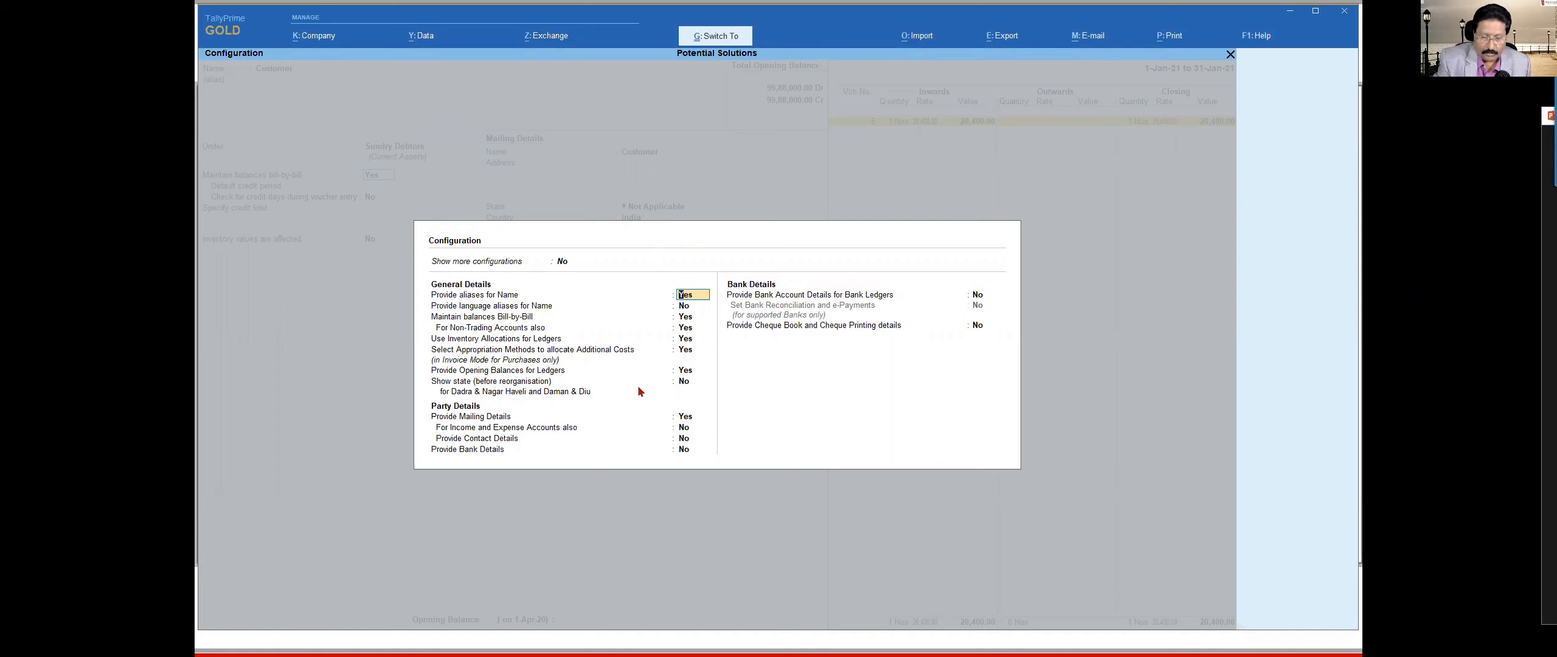
pyautogui.hotkey('ctrl', 'a')
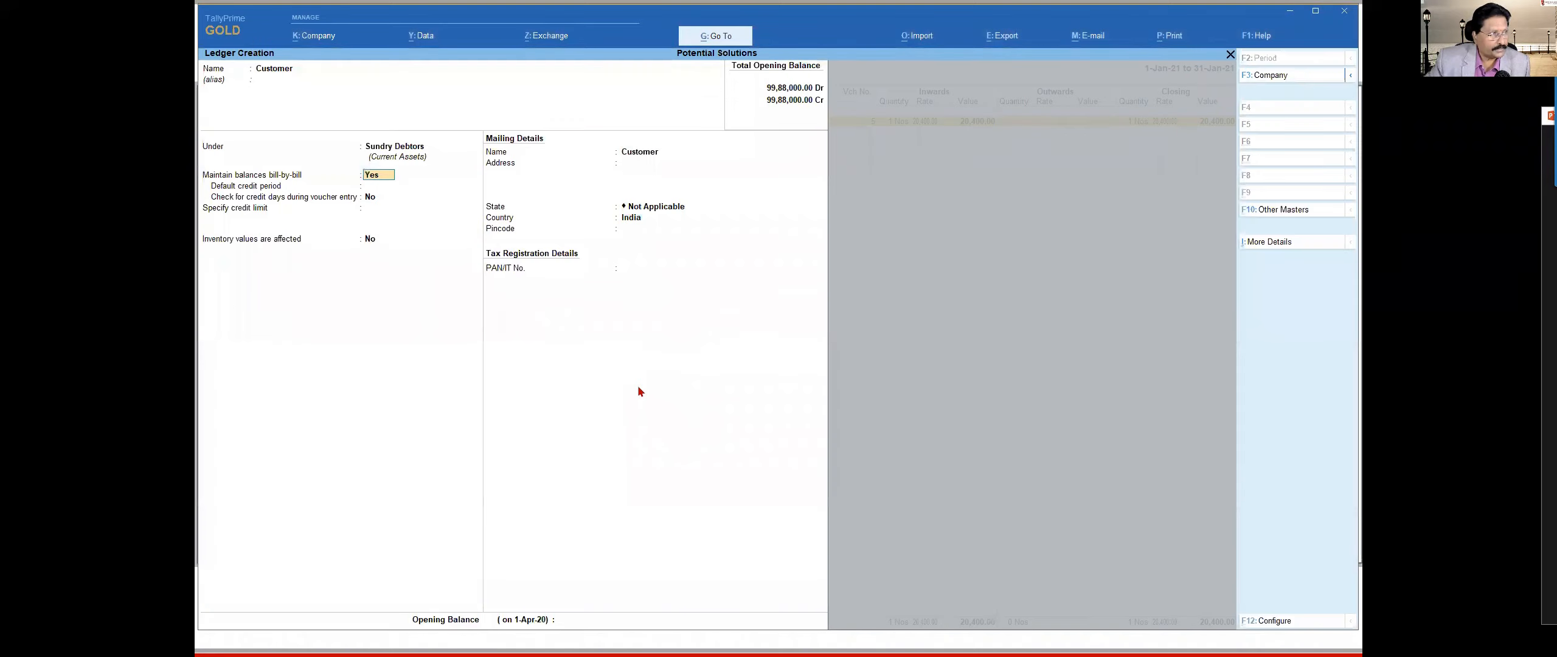
pyautogui.click(660, 210)
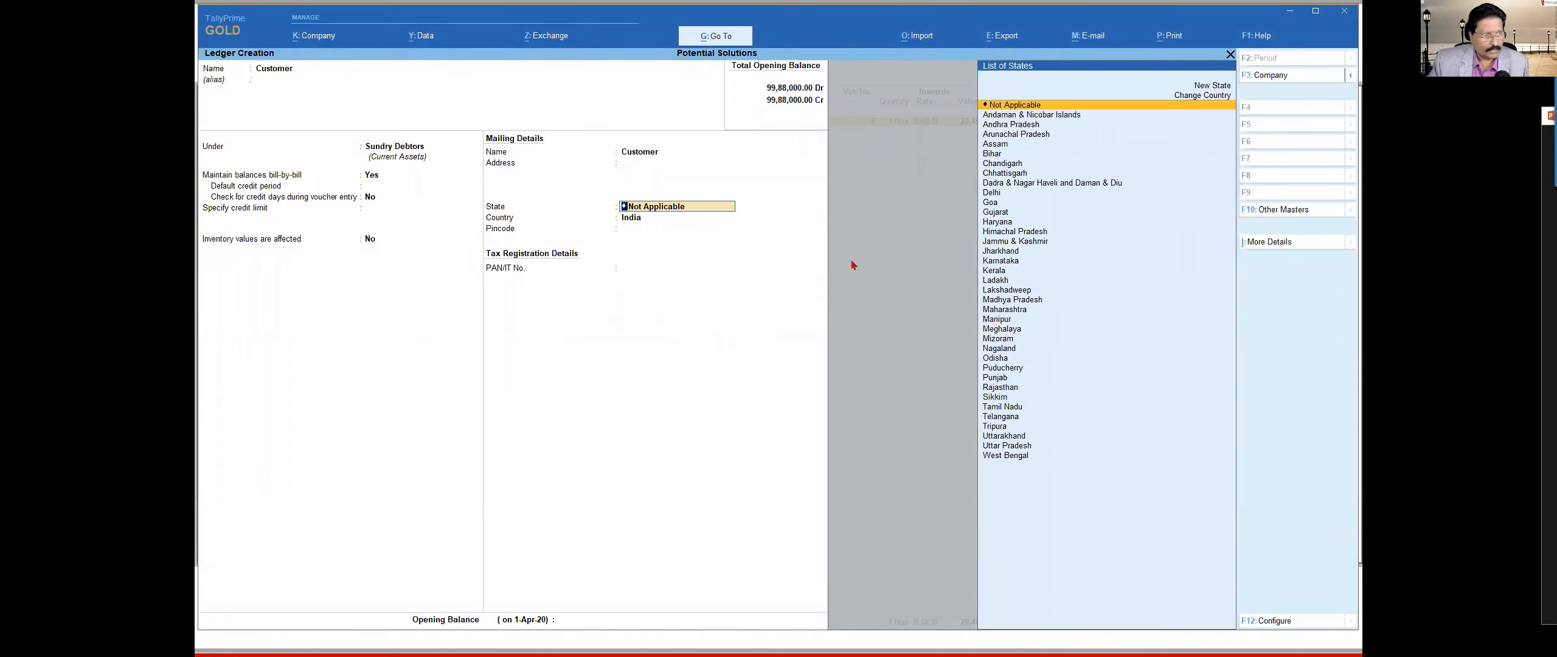
pyautogui.press('Down')
pyautogui.press('Down')
pyautogui.press('Down')
pyautogui.press('Down')
pyautogui.press('Down')
pyautogui.press('Down')
pyautogui.press('Down')
pyautogui.press('Down')
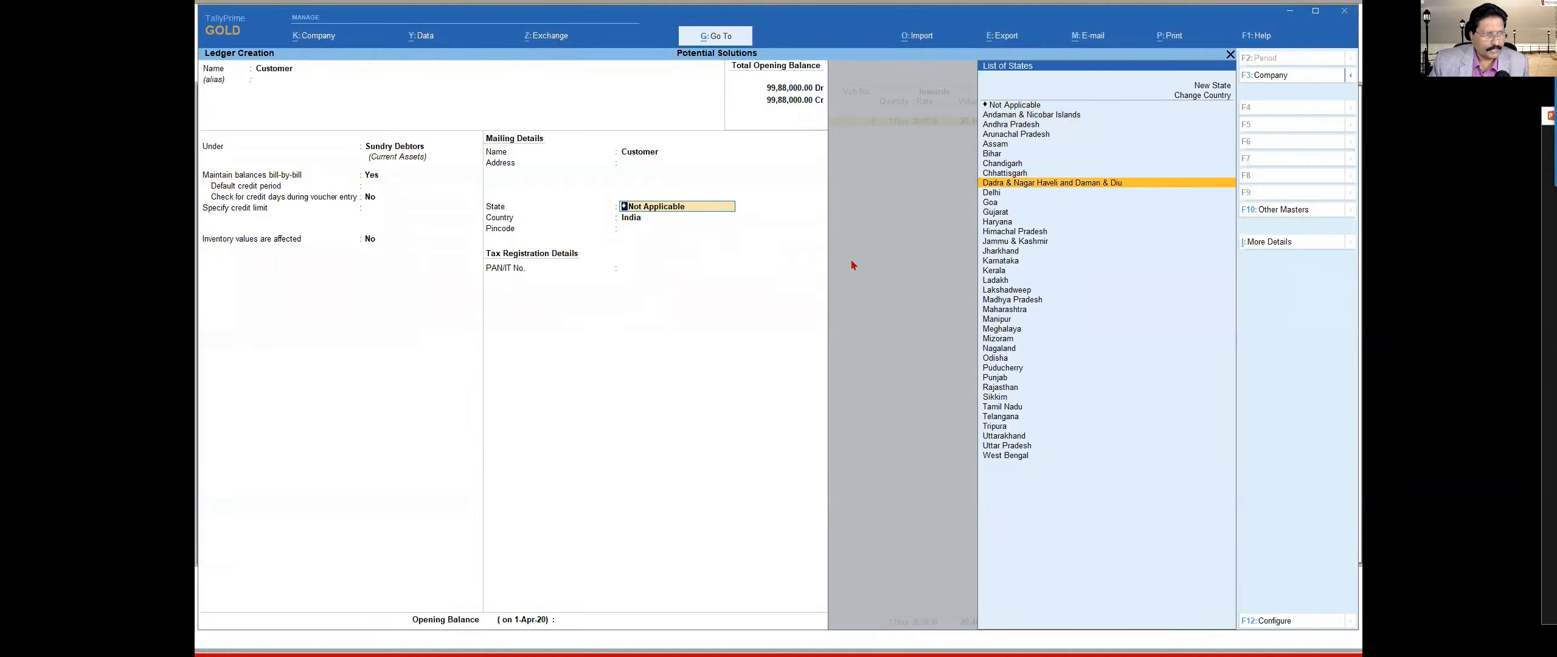
pyautogui.press('Return')
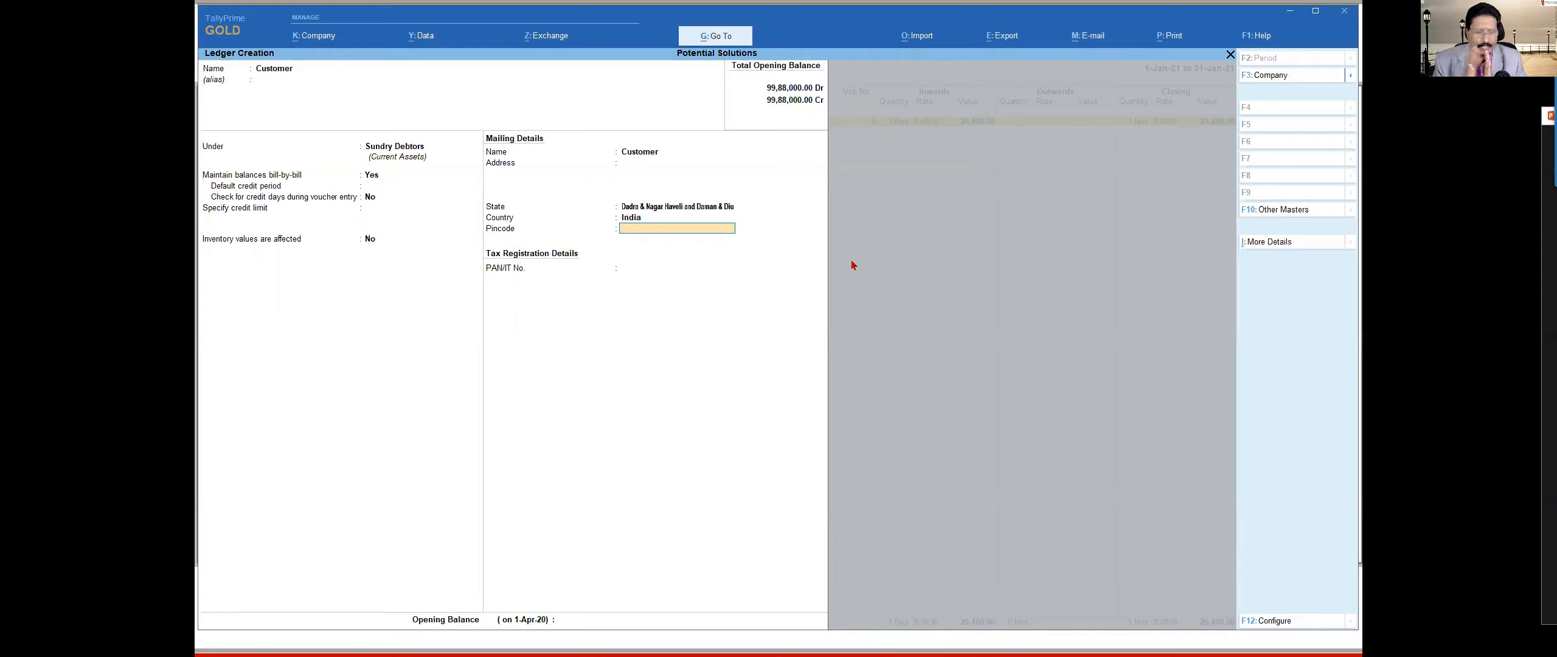
pyautogui.press('Return')
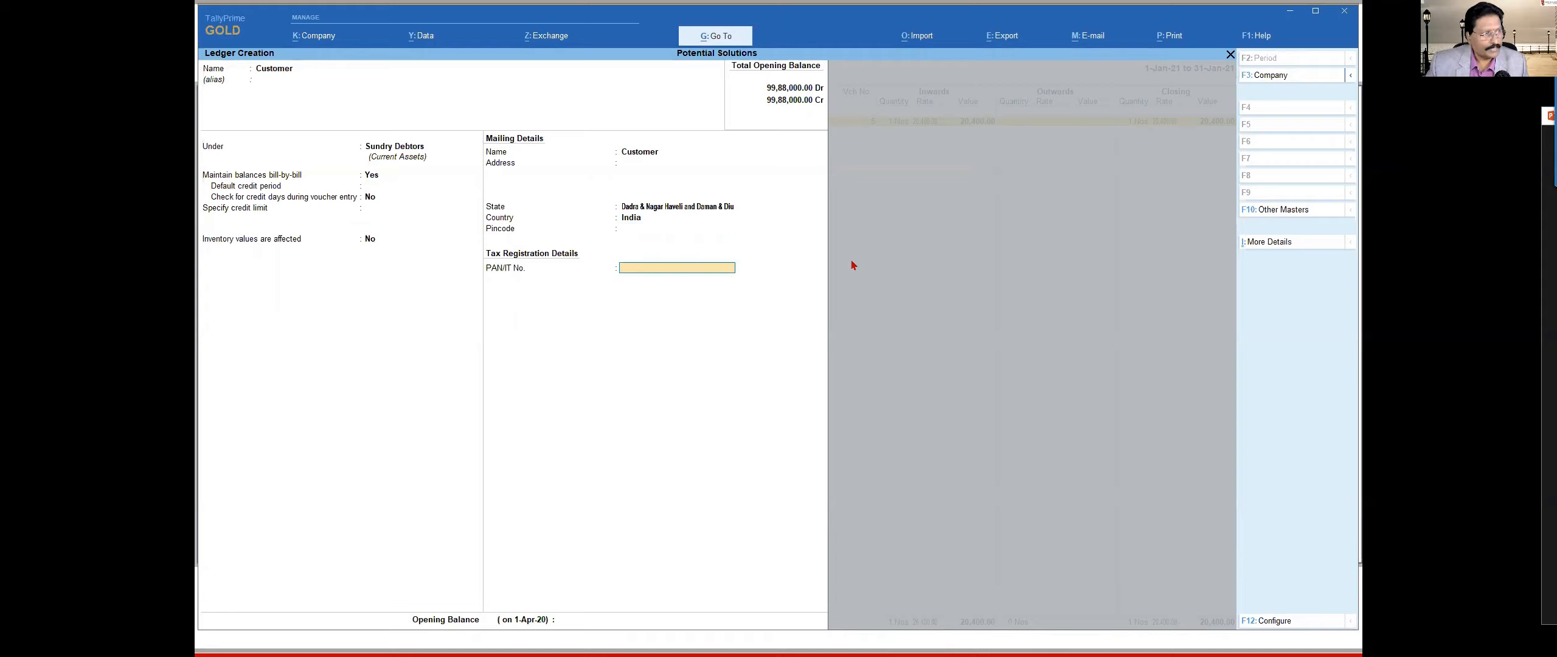
# Step: Reset the ledger's state to Not Applicable and return to the mailing name
pyautogui.press('BackSpace')
pyautogui.press('BackSpace')
pyautogui.press('BackSpace')
pyautogui.press('Up')
pyautogui.press('Up')
pyautogui.press('Up')
pyautogui.press('Up')
pyautogui.press('Up')
pyautogui.press('Up')
pyautogui.press('Up')
pyautogui.press('Up')
pyautogui.press('Up')
pyautogui.press('Down')
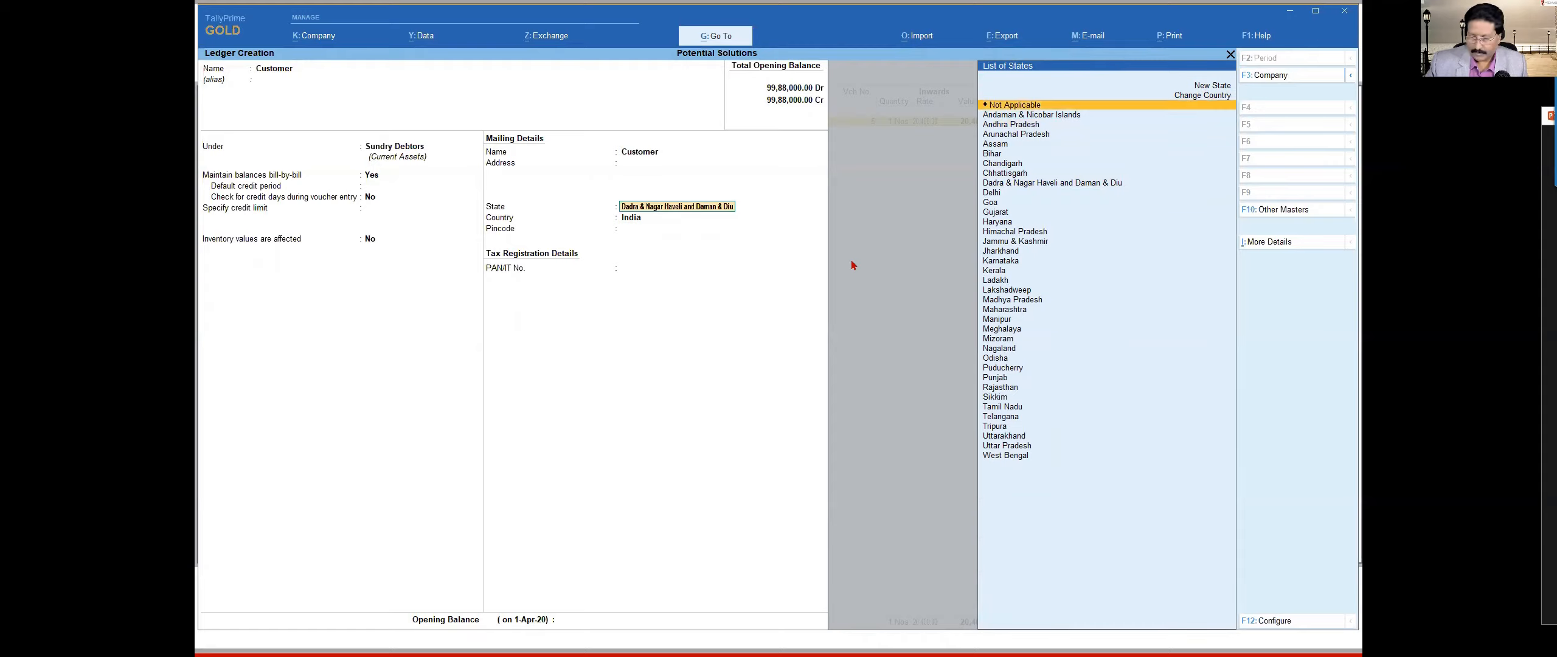
pyautogui.press('Return')
pyautogui.press('BackSpace')
pyautogui.press('BackSpace')
pyautogui.press('BackSpace')
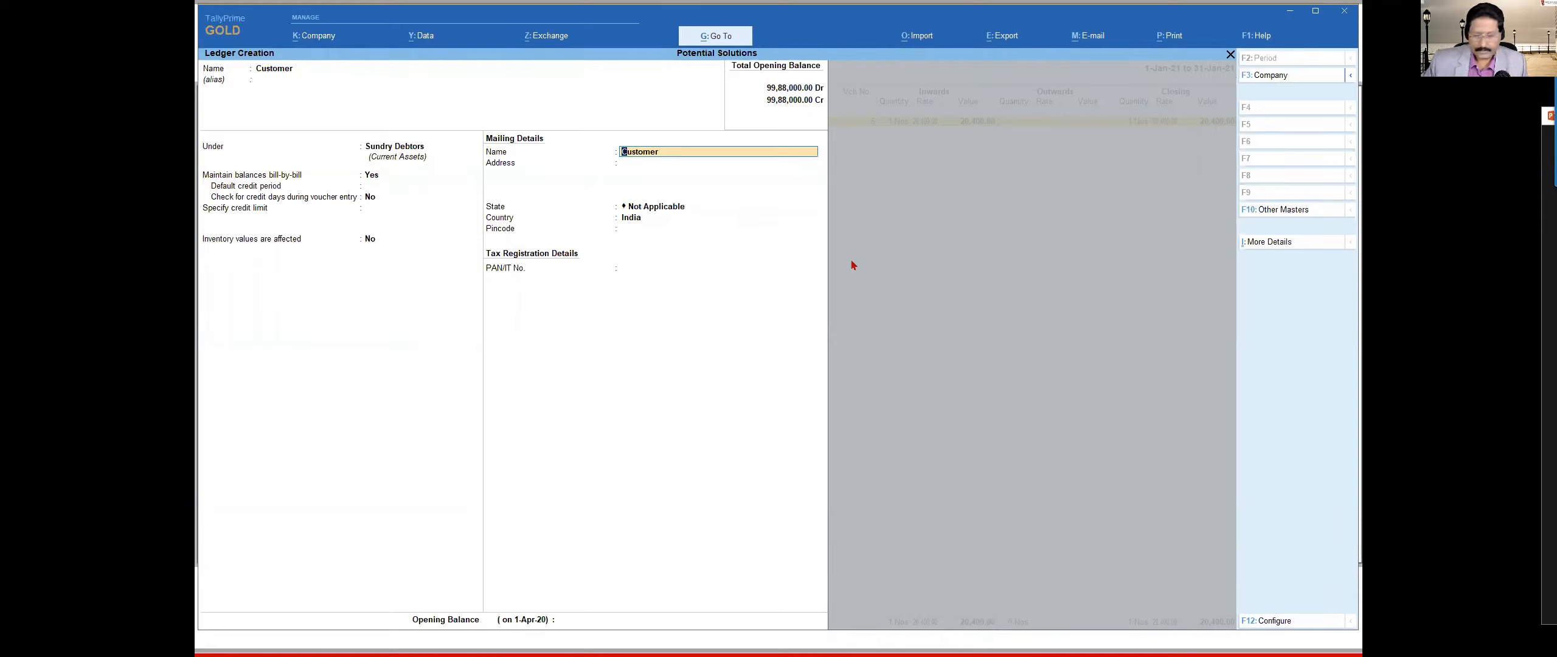
# Step: Set Show state (before reorganisation) for Dadra & Nagar Haveli and Daman & Diu to Yes in the ledger configuration and accept it
pyautogui.press('F12')
pyautogui.click(685, 380)
pyautogui.press('y')
pyautogui.press('Return')
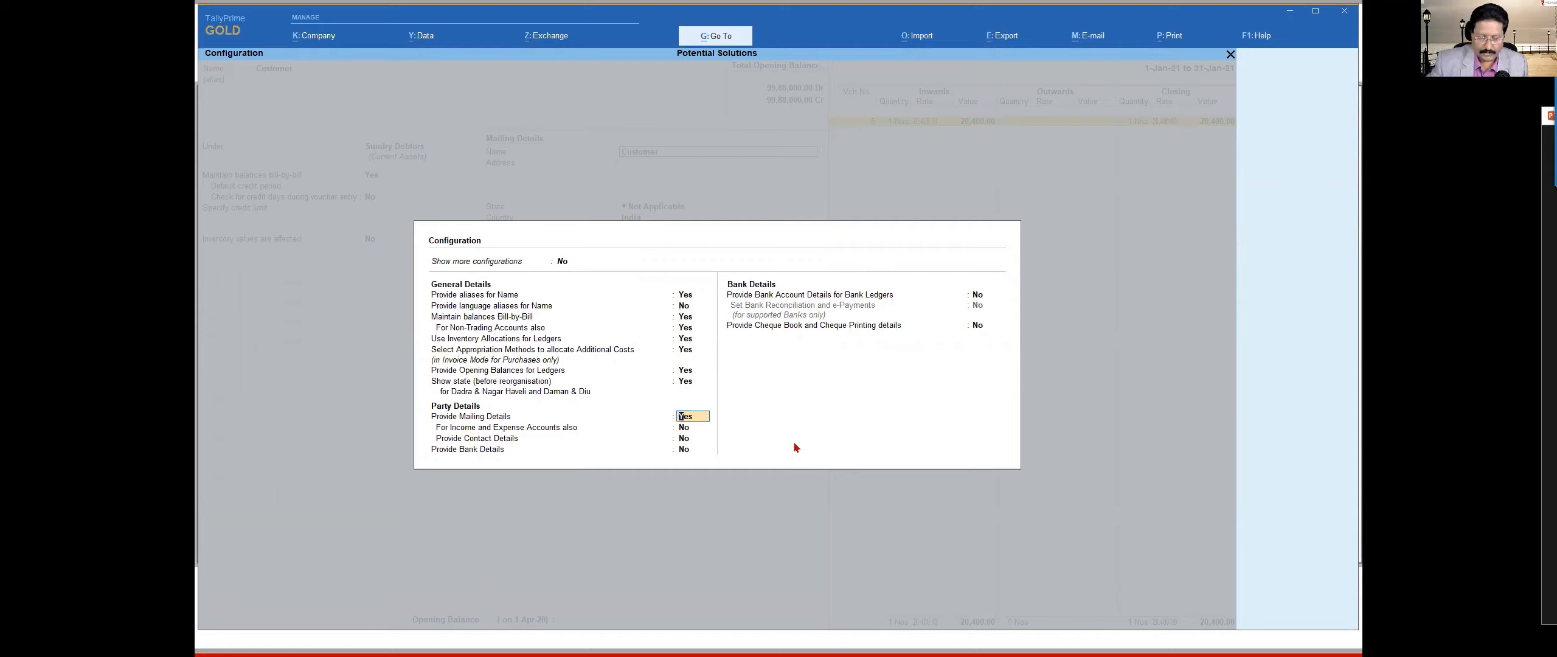
pyautogui.hotkey('ctrl', 'a')
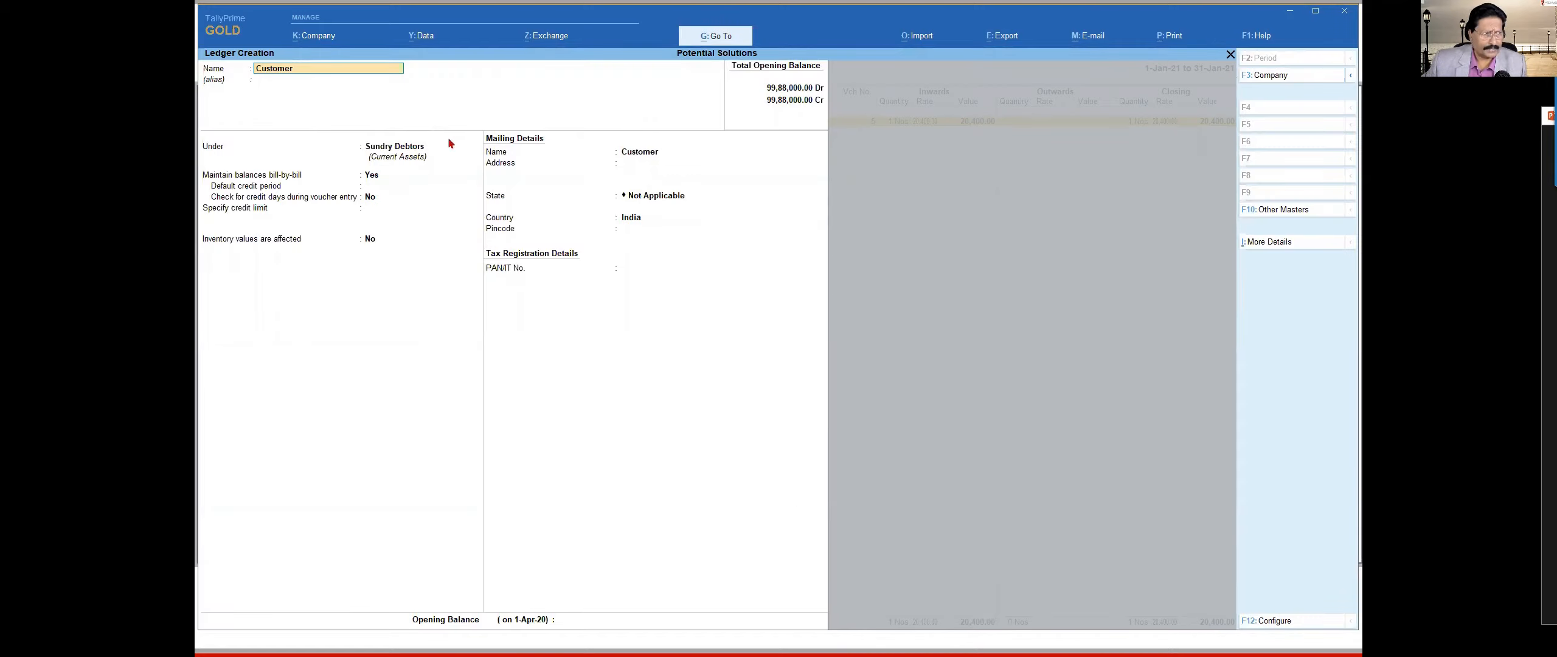
# Step: Set the Customer ledger's state to Dadra & Nagar Haveli and Daman & Diu to bring up the State (before reorganisation) choices
pyautogui.click(659, 198)
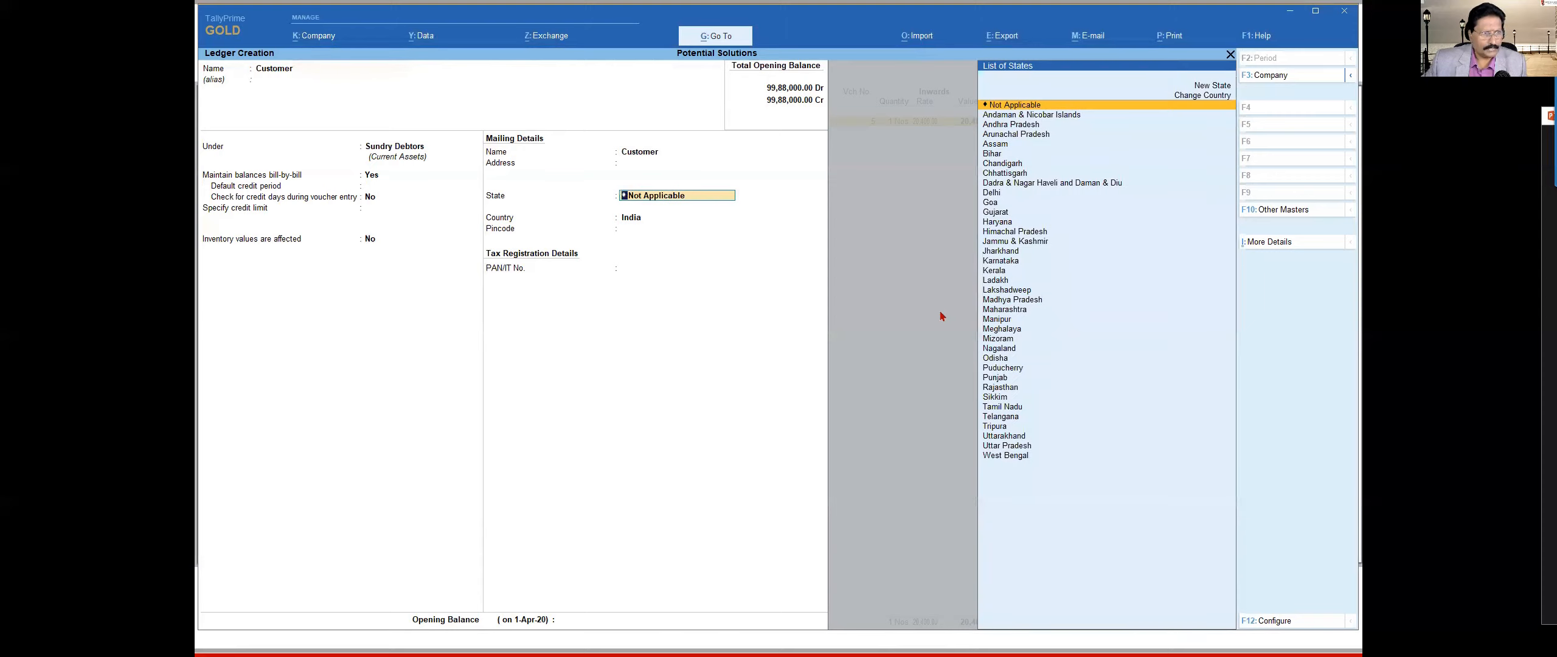
pyautogui.press('Down')
pyautogui.press('Down')
pyautogui.press('Down')
pyautogui.press('Down')
pyautogui.press('Down')
pyautogui.press('Down')
pyautogui.press('Down')
pyautogui.press('Down')
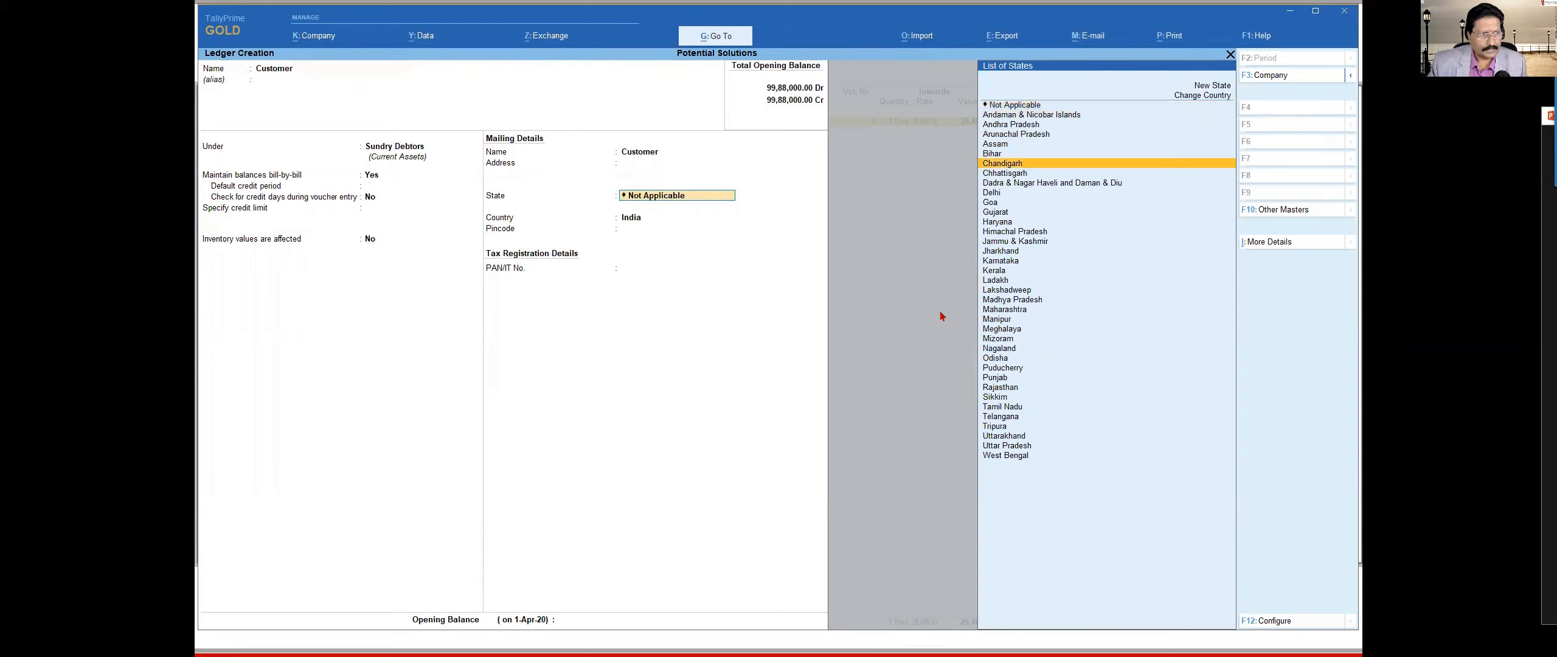
pyautogui.press('Return')
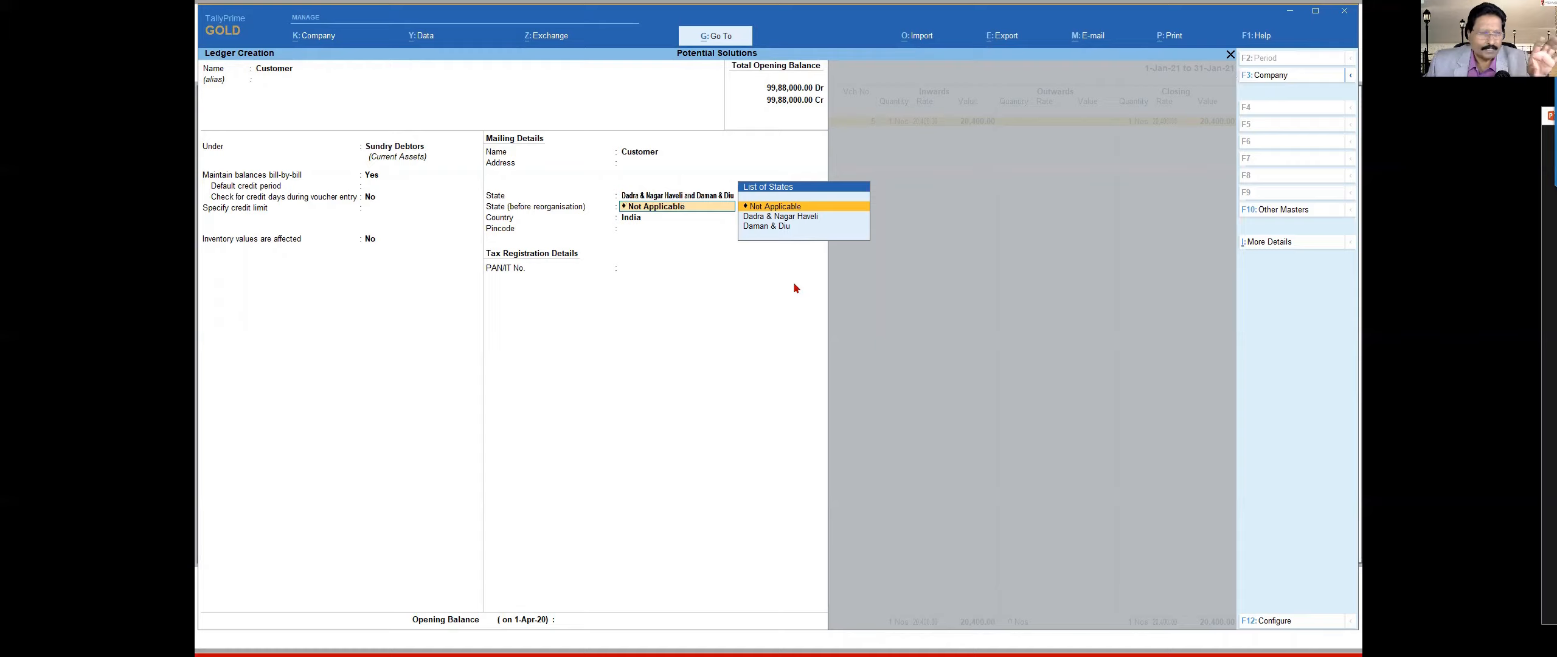
# Step: Compare Provide Mailing Details in the ledger configuration with the configuration slide, marking the option and its value there with arrows
pyautogui.press('F12')
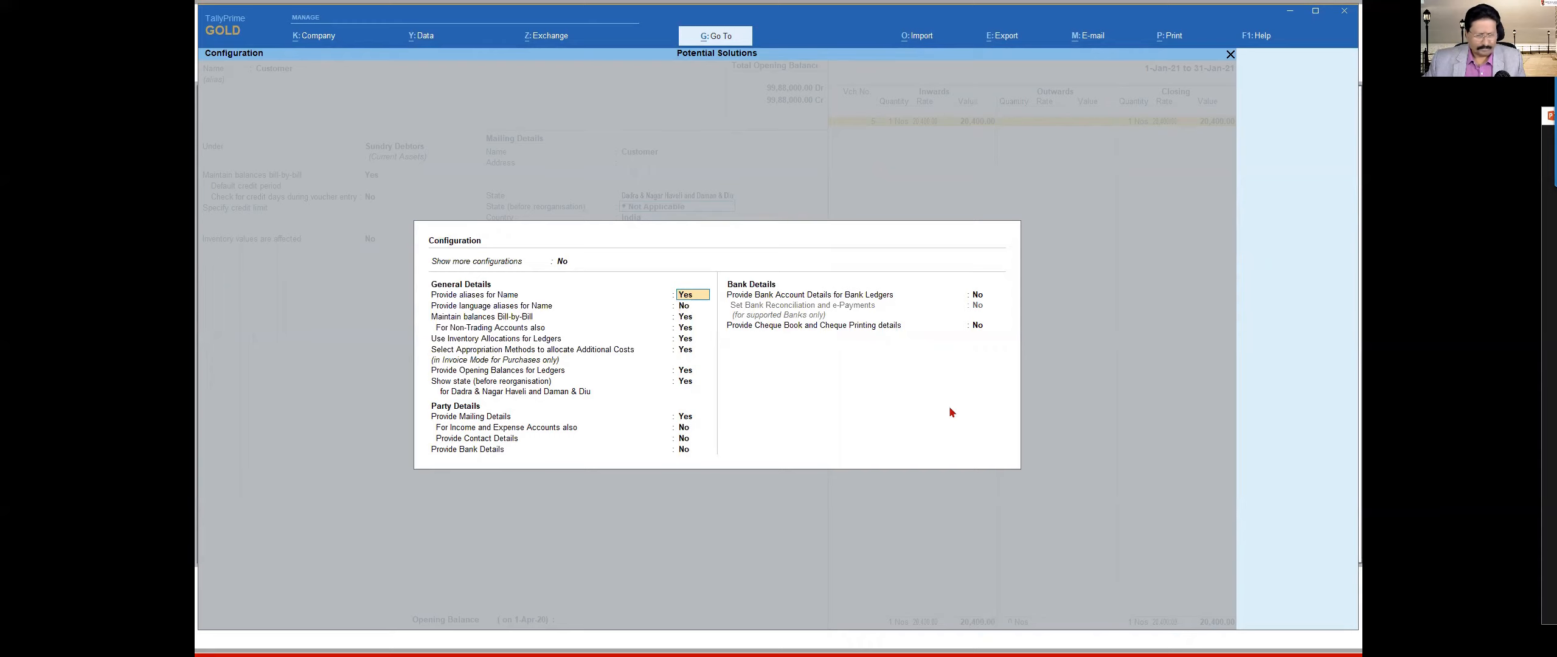
pyautogui.hotkey('alt', 'Tab')
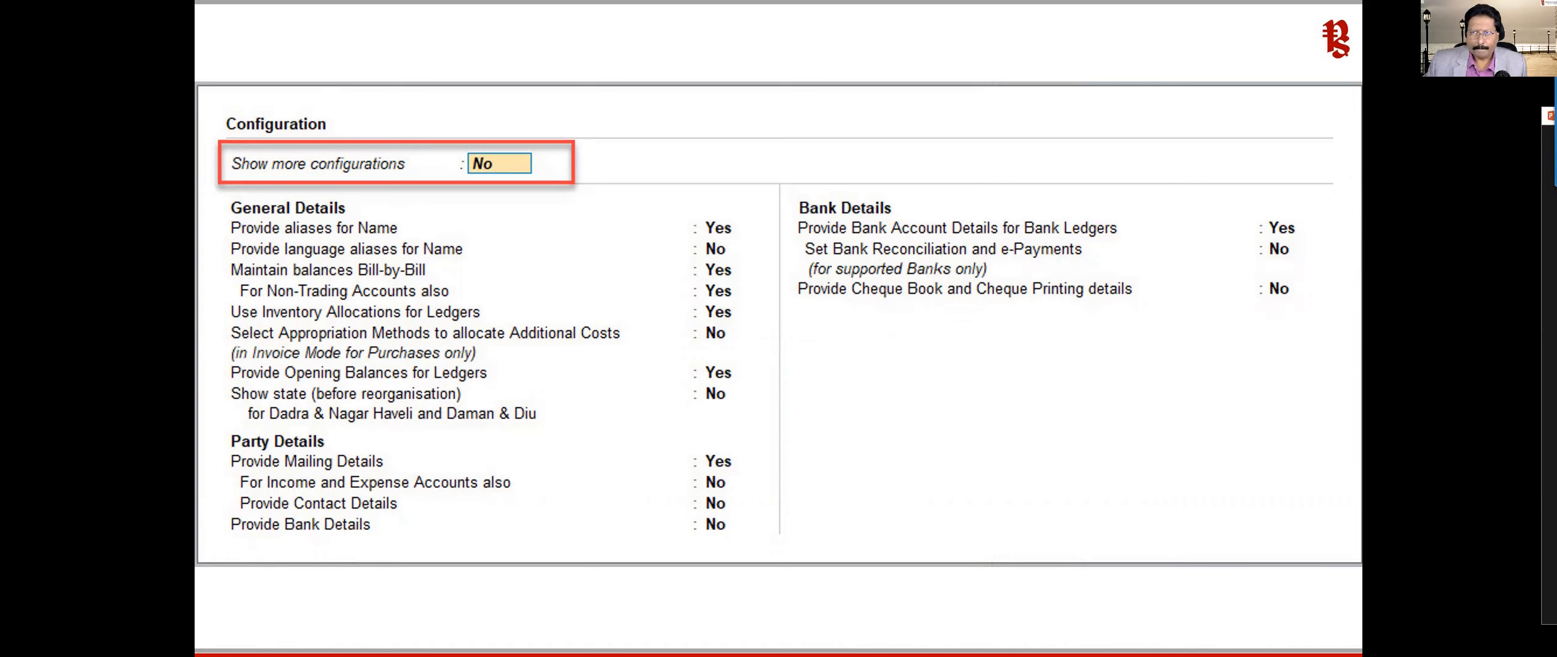
pyautogui.moveTo(574, 461); pyautogui.dragTo(389, 454)
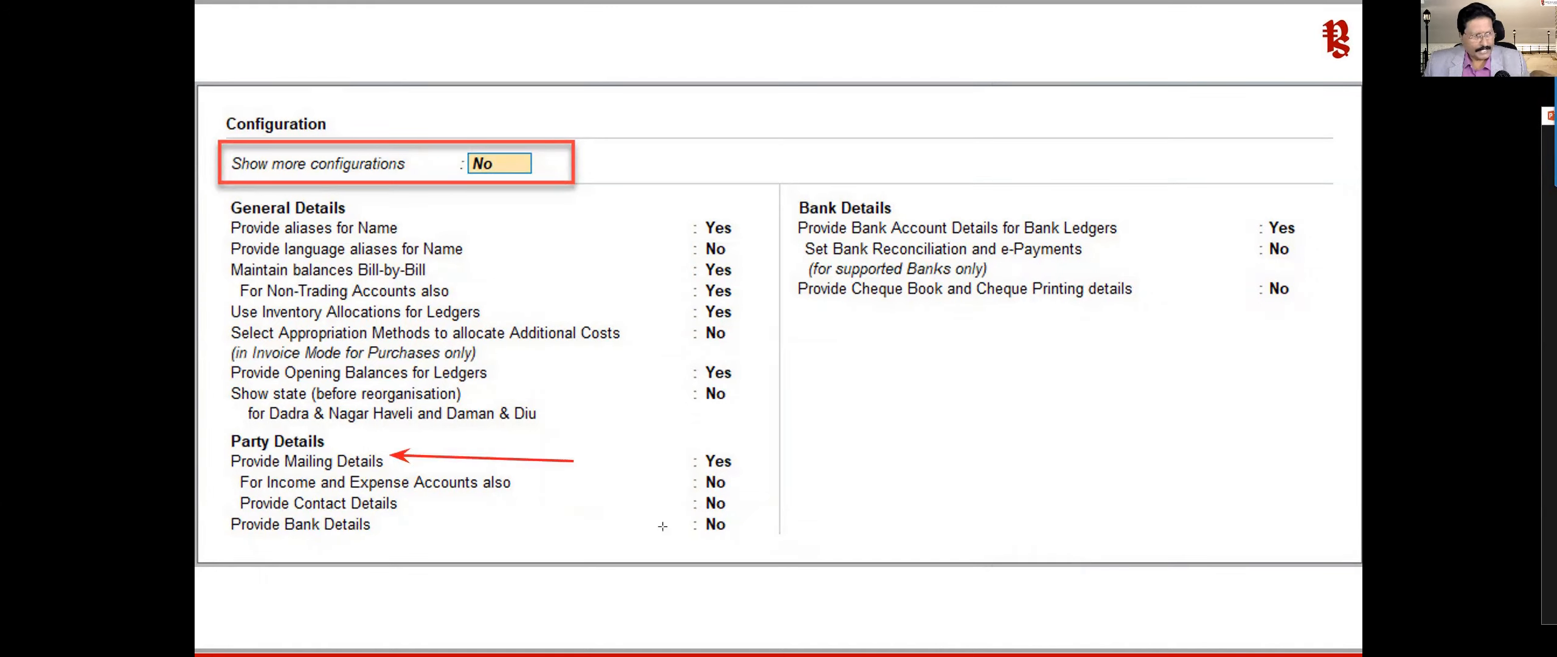
pyautogui.moveTo(788, 460); pyautogui.dragTo(740, 461)
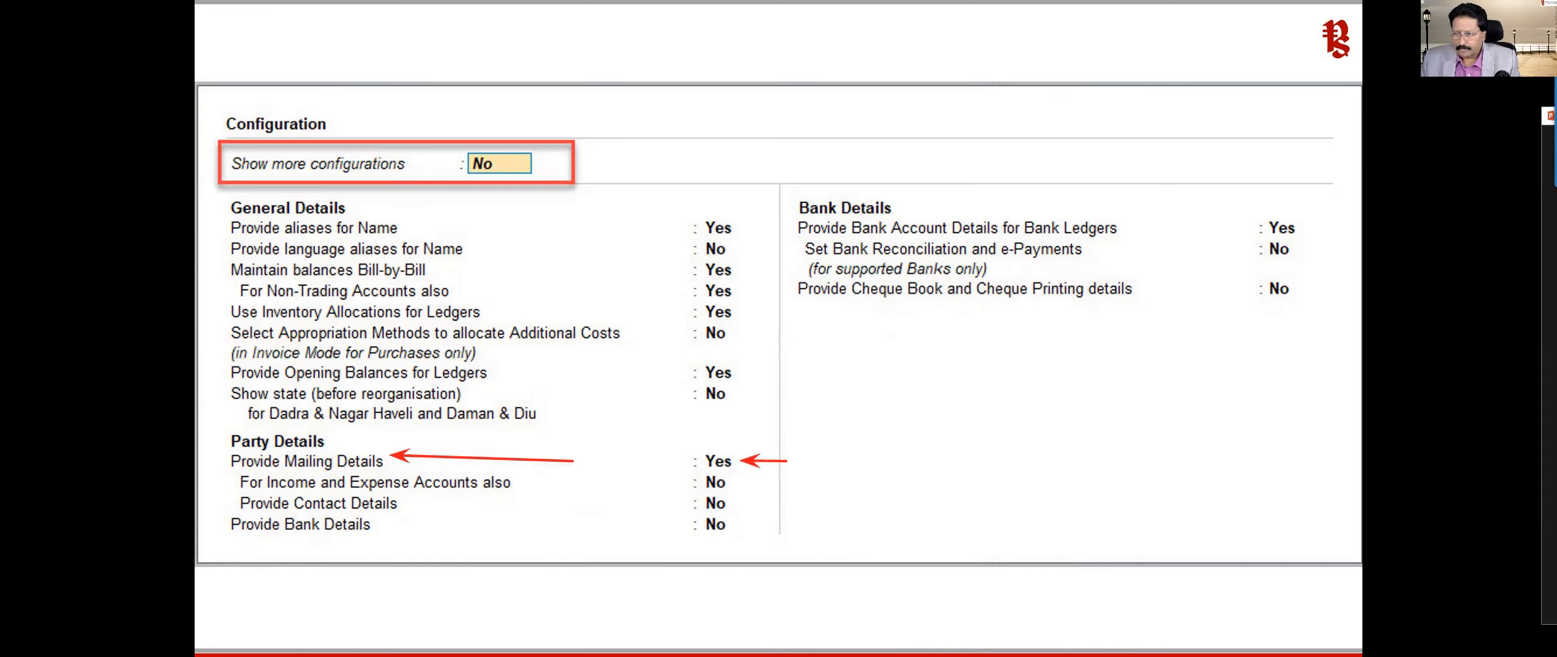
pyautogui.hotkey('alt', 'Tab')
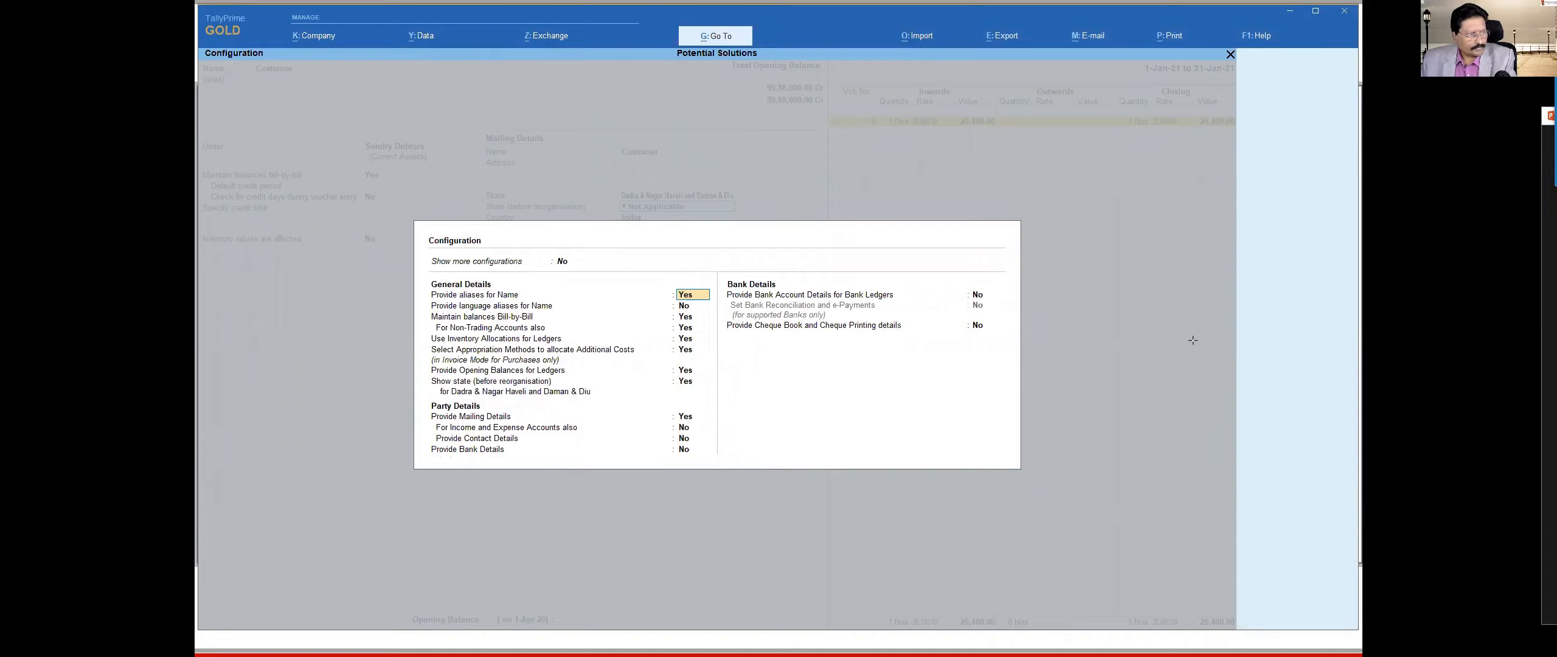
pyautogui.hotkey('ctrl', 'a')
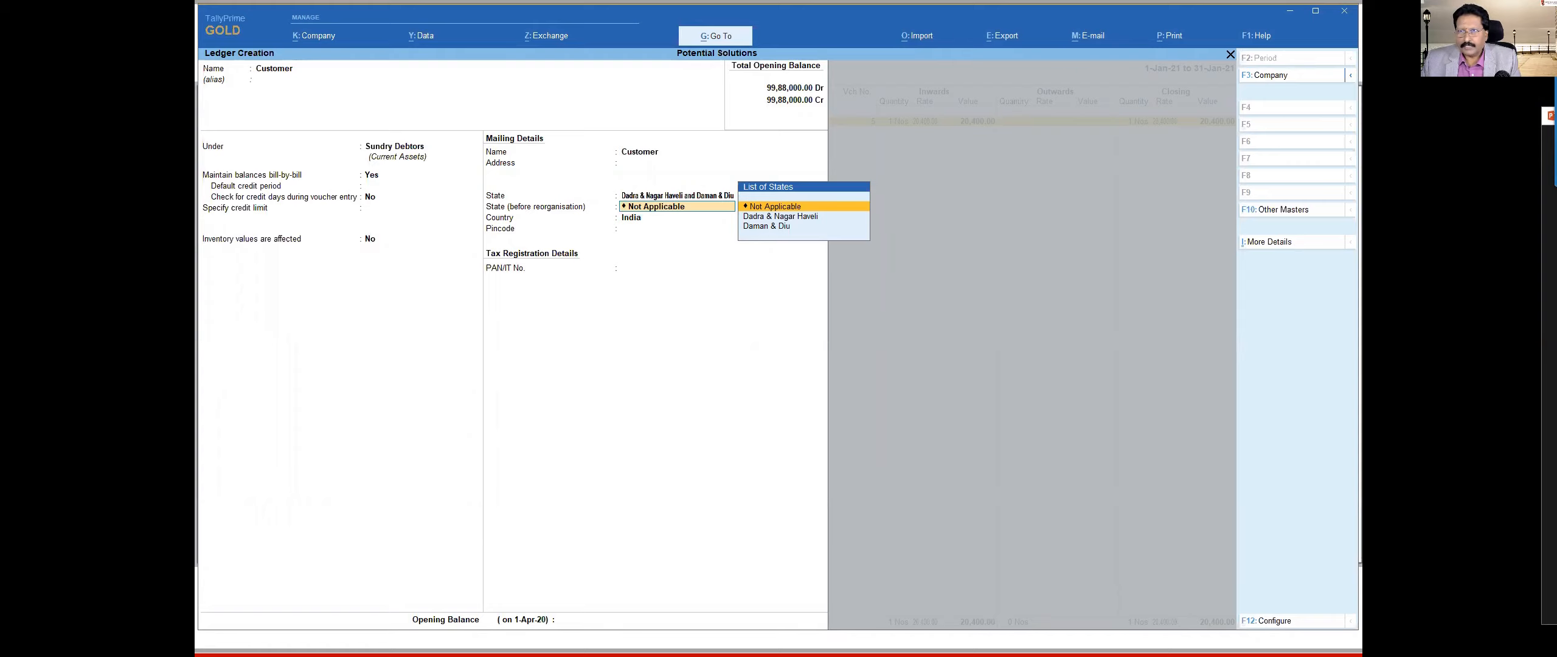
# Step: Circle the ledger's Mailing Details section and mark Provide Mailing Details and For Income and Expense Accounts also on the configuration slide
pyautogui.moveTo(472, 118)
pyautogui.mouseDown()
pyautogui.moveTo(478, 298)
pyautogui.moveTo(812, 303)
pyautogui.moveTo(811, 145)
pyautogui.moveTo(467, 110)
pyautogui.mouseUp()
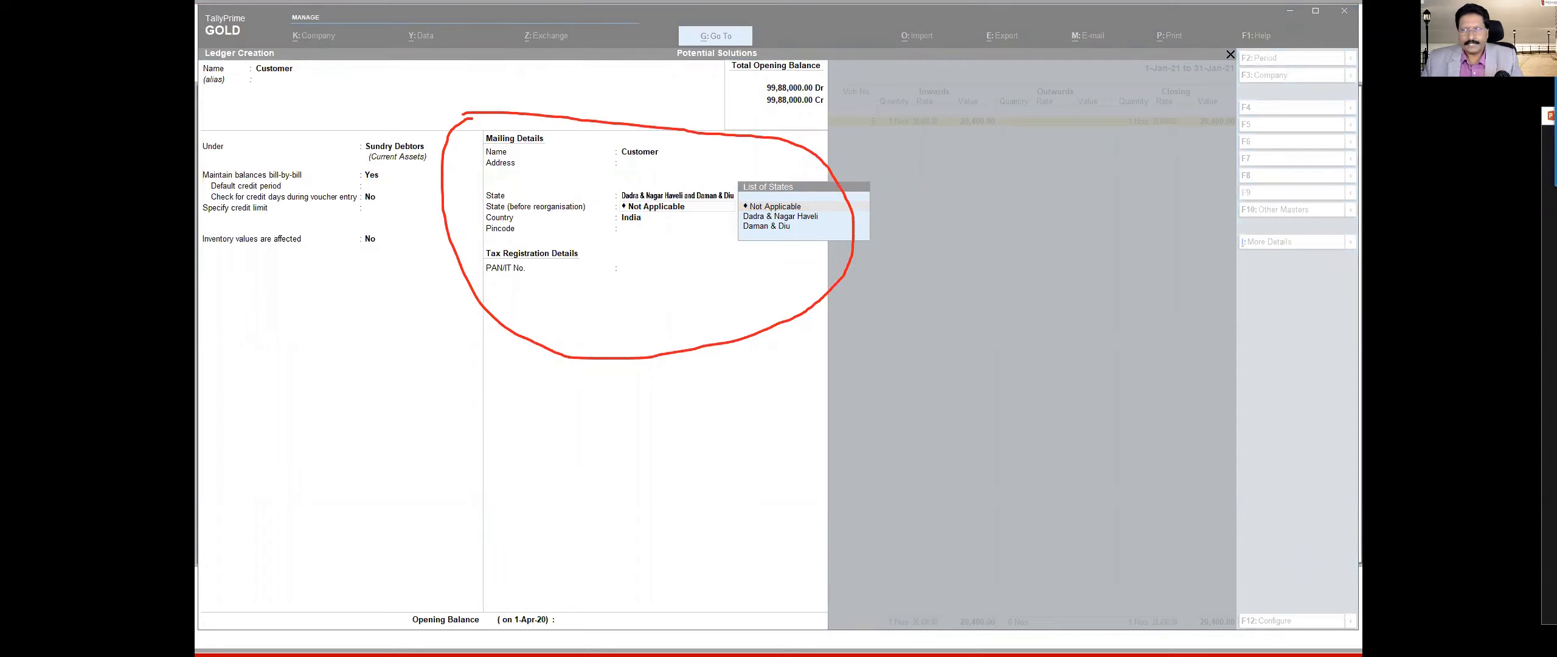
pyautogui.press('Right')
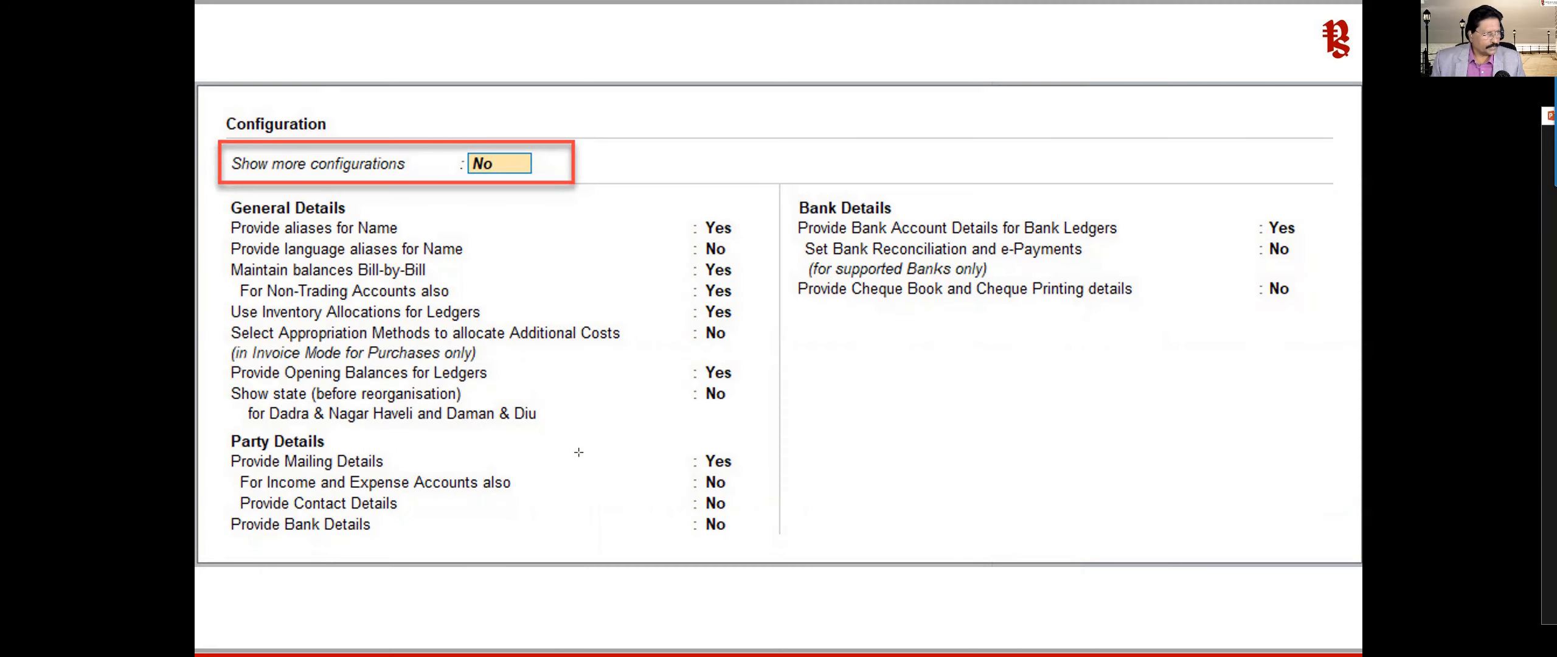
pyautogui.moveTo(528, 456); pyautogui.dragTo(383, 466)
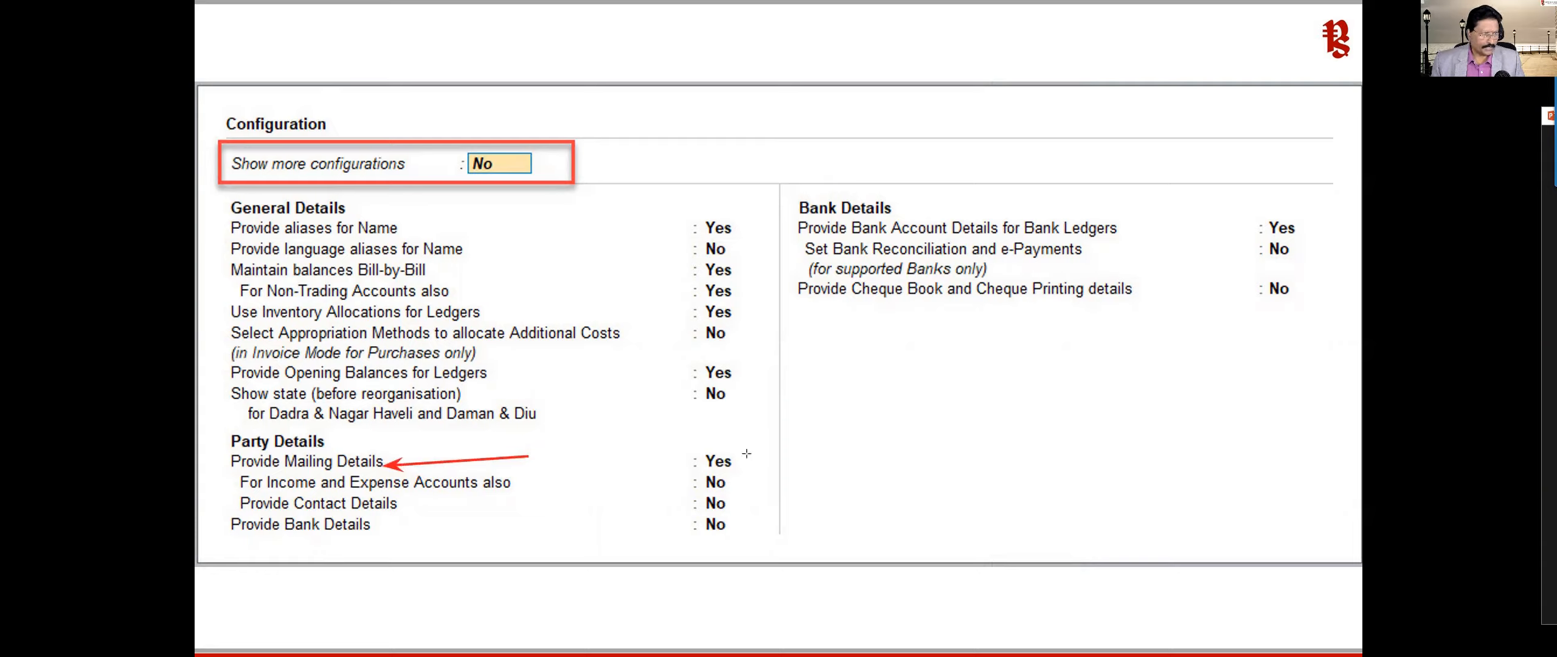
pyautogui.moveTo(799, 460); pyautogui.dragTo(738, 465)
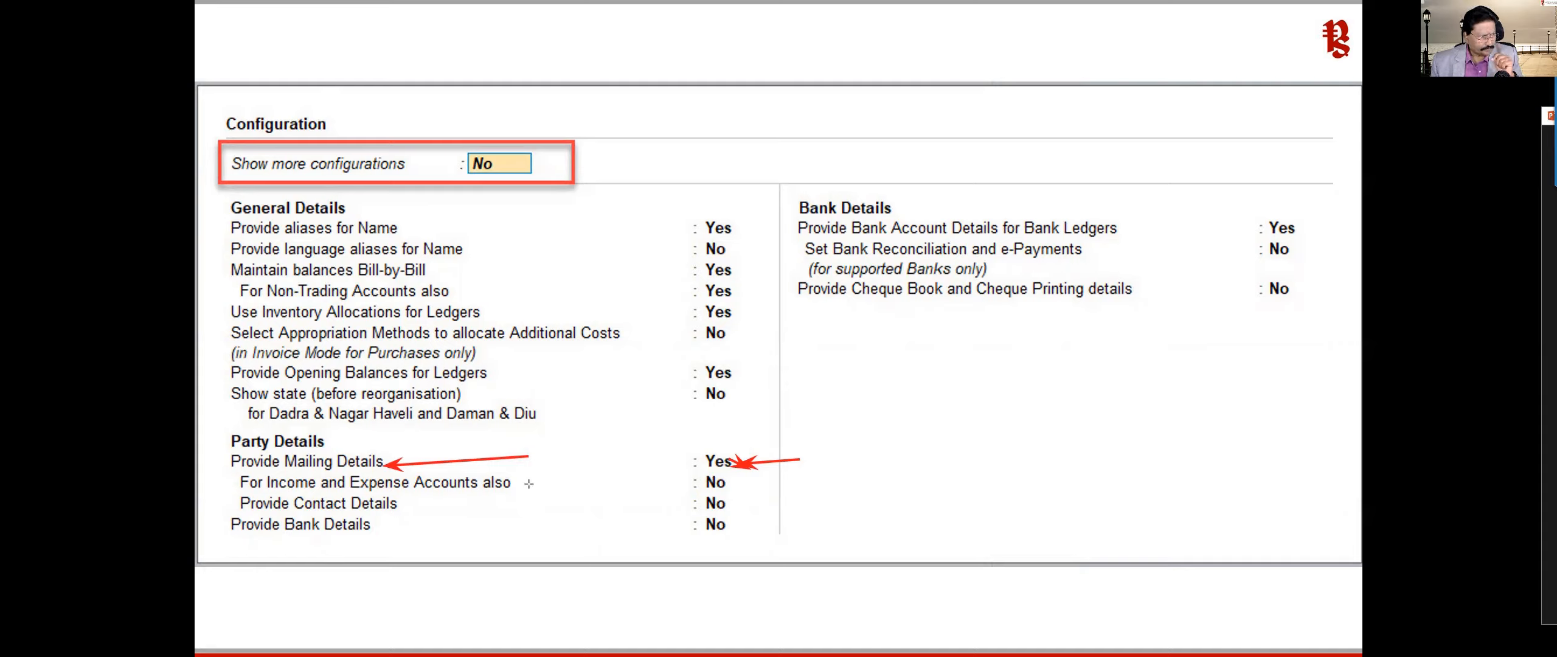
pyautogui.moveTo(572, 479); pyautogui.dragTo(515, 482)
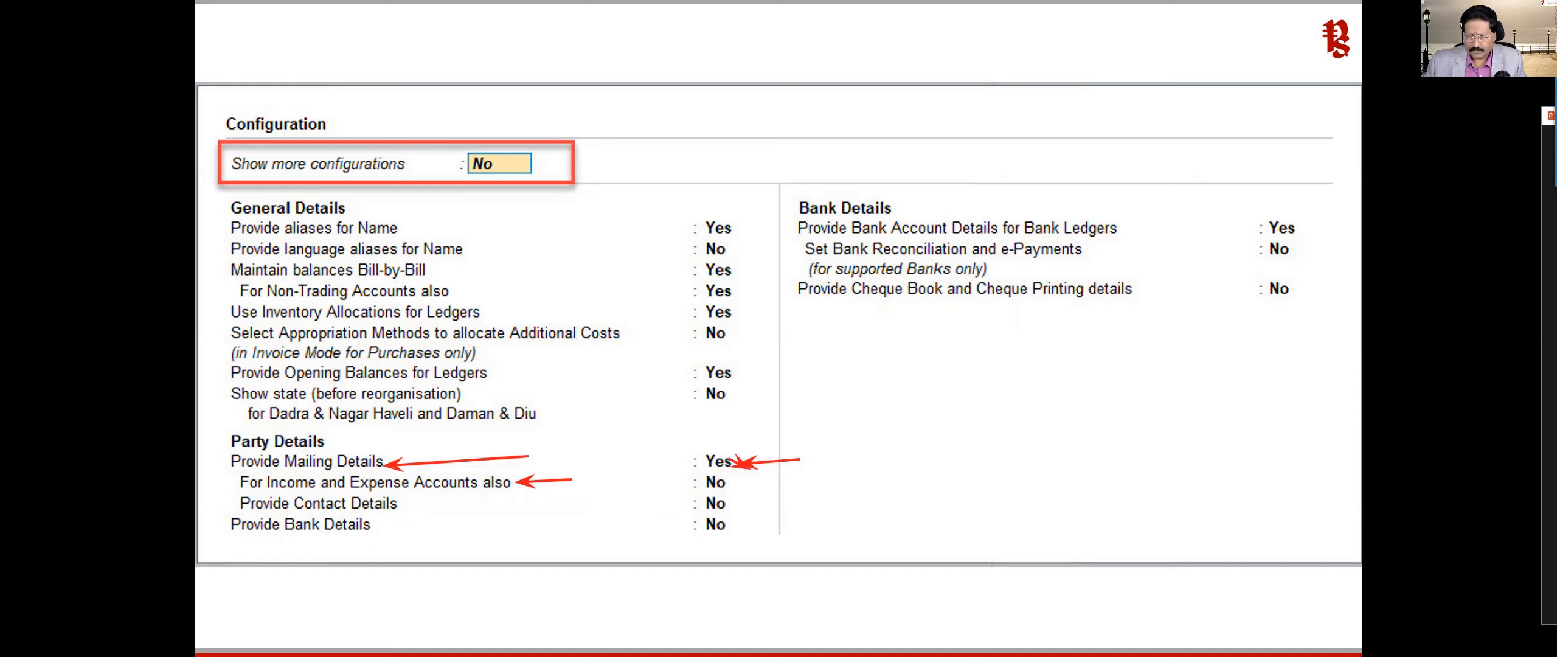
# Step: Review the ledger configuration, and name the new ledger Expenses under the Indirect Expenses group
pyautogui.hotkey('alt', 'Tab')
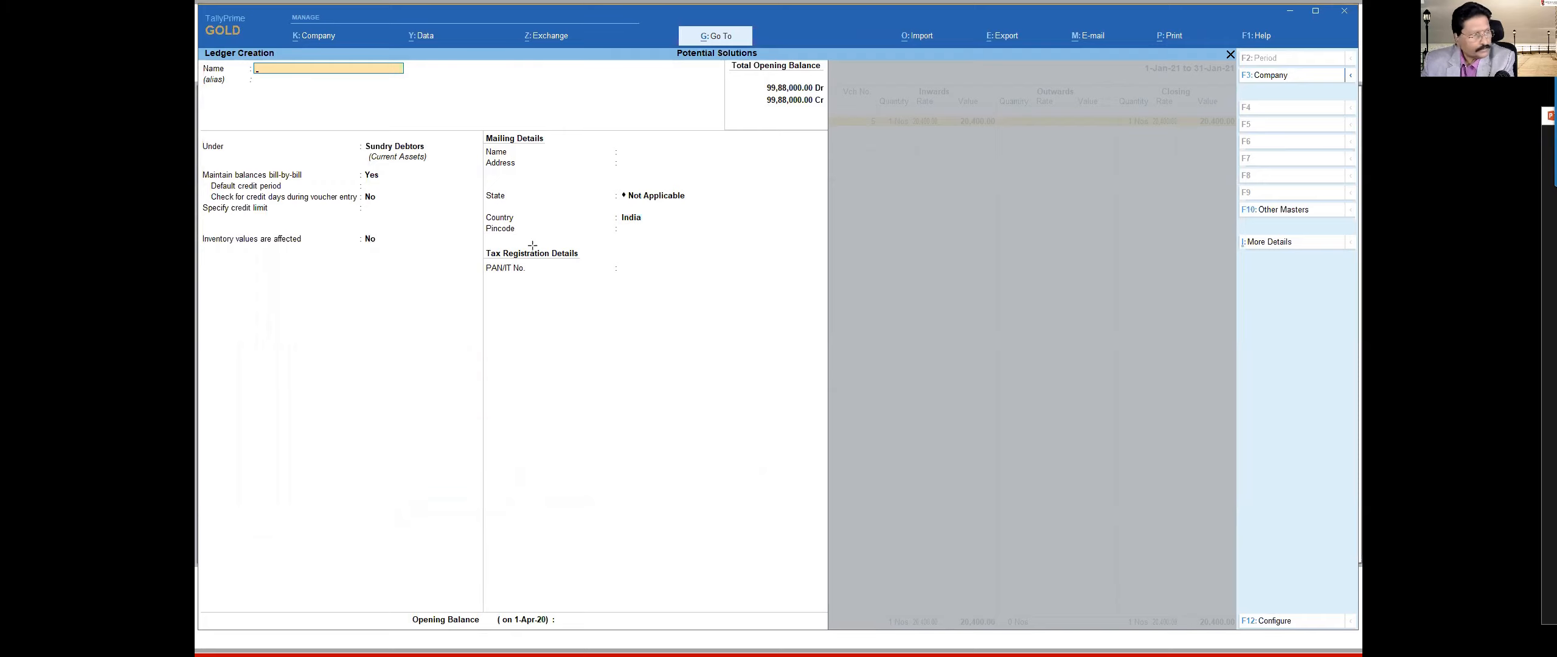
pyautogui.press('F12')
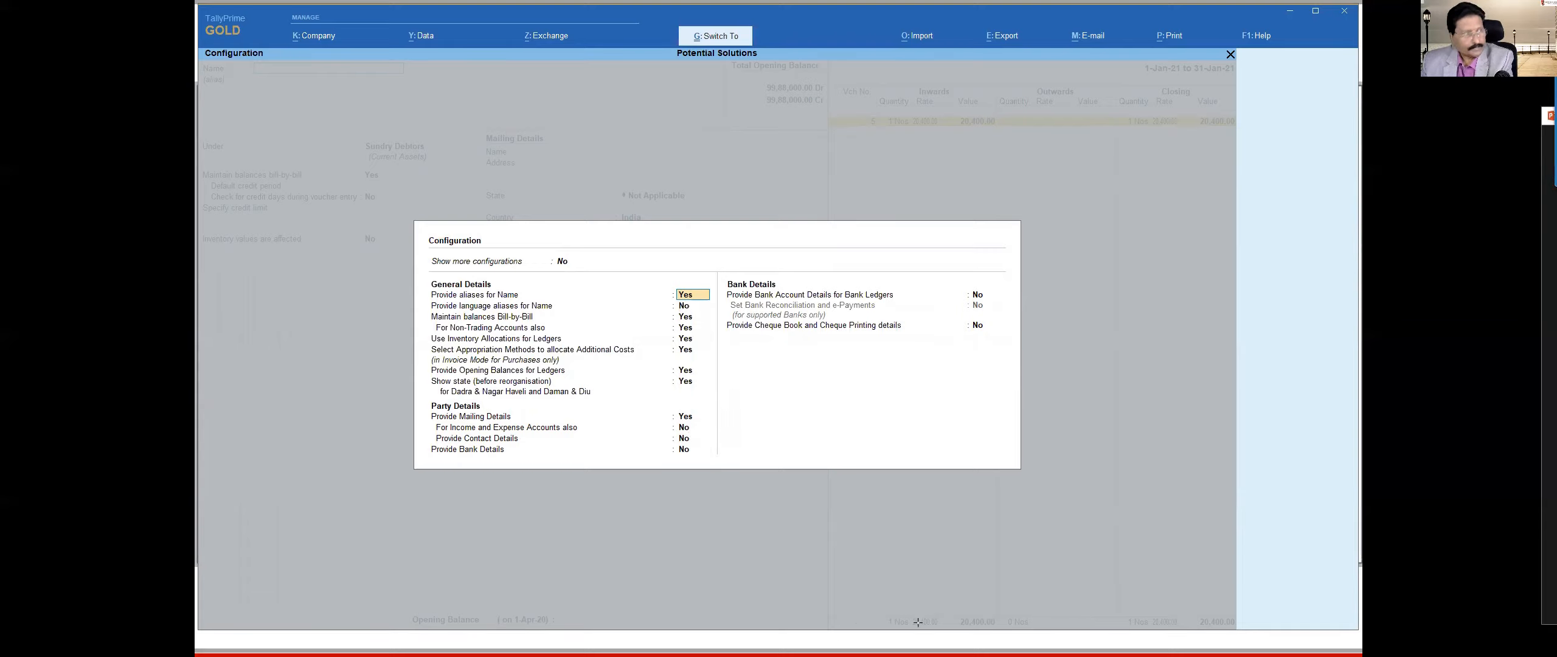
pyautogui.hotkey('ctrl', 'a')
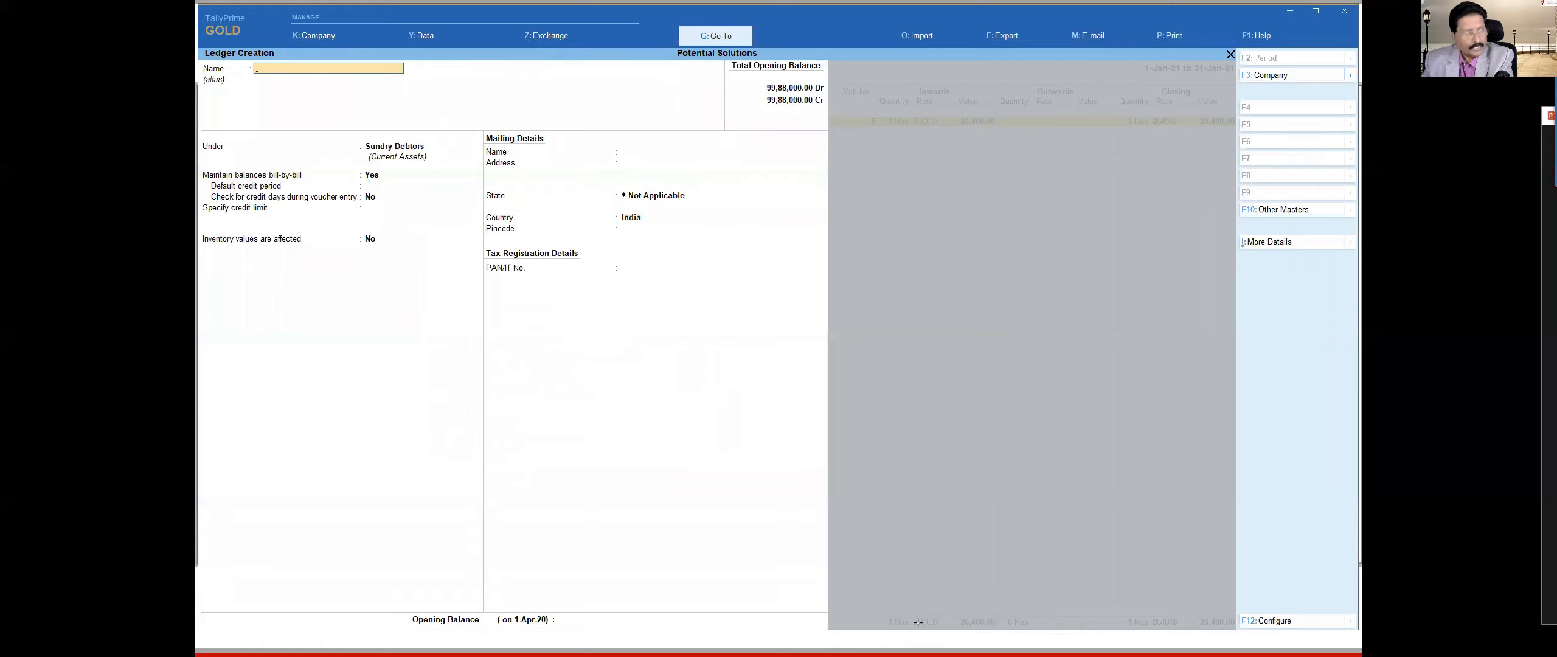
pyautogui.write('Expenses')
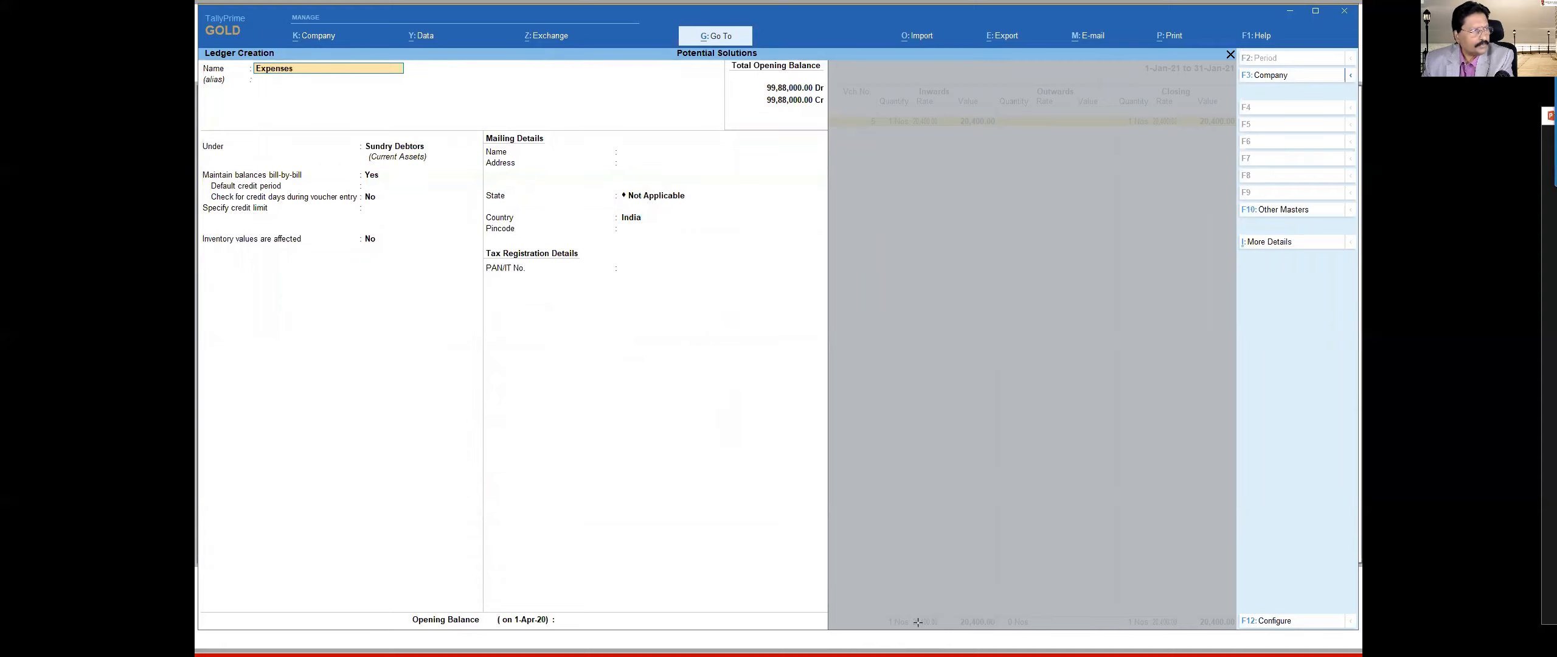
pyautogui.press('Return')
pyautogui.write('Ind')
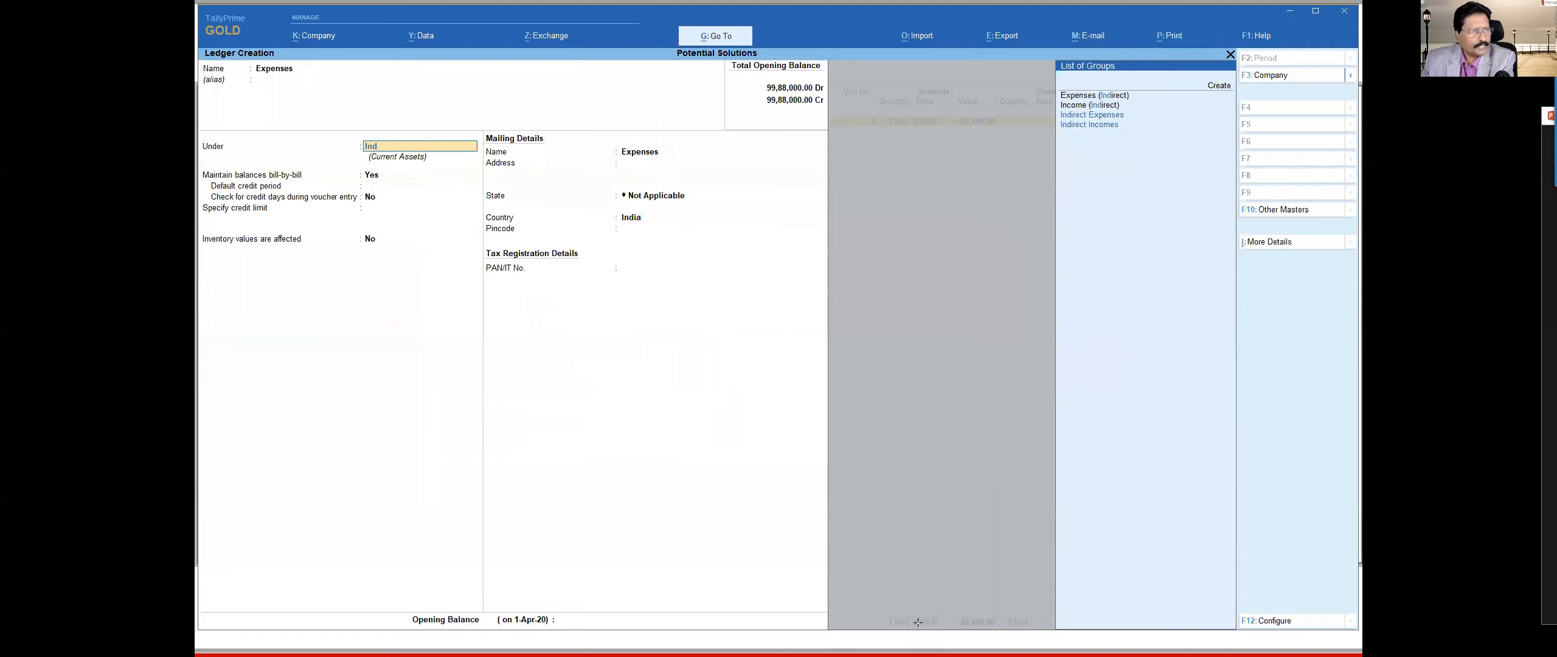
pyautogui.press('Down')
pyautogui.press('Return')
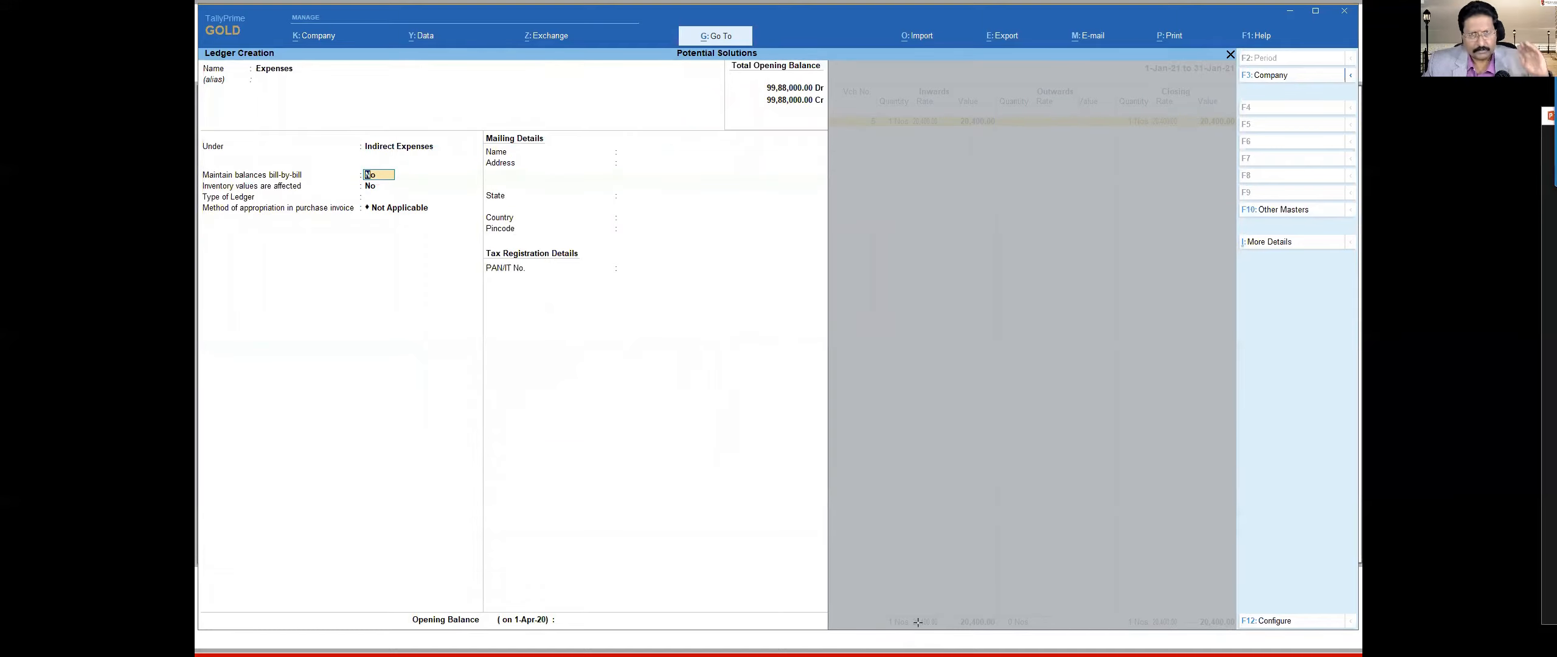
# Step: Keep bill-by-bill balances and inventory values at No, with ledger type and method of appropriation set to Not Applicable
pyautogui.press('Return')
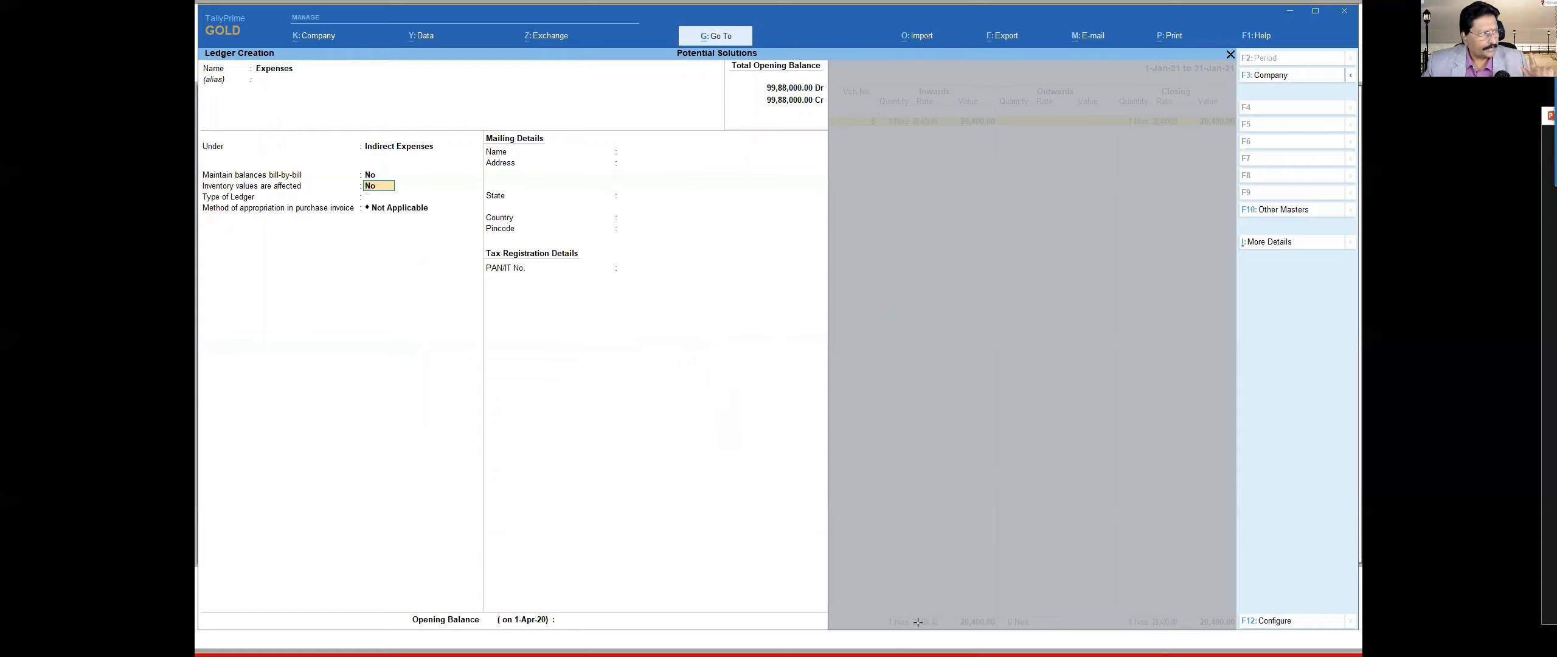
pyautogui.press('Return')
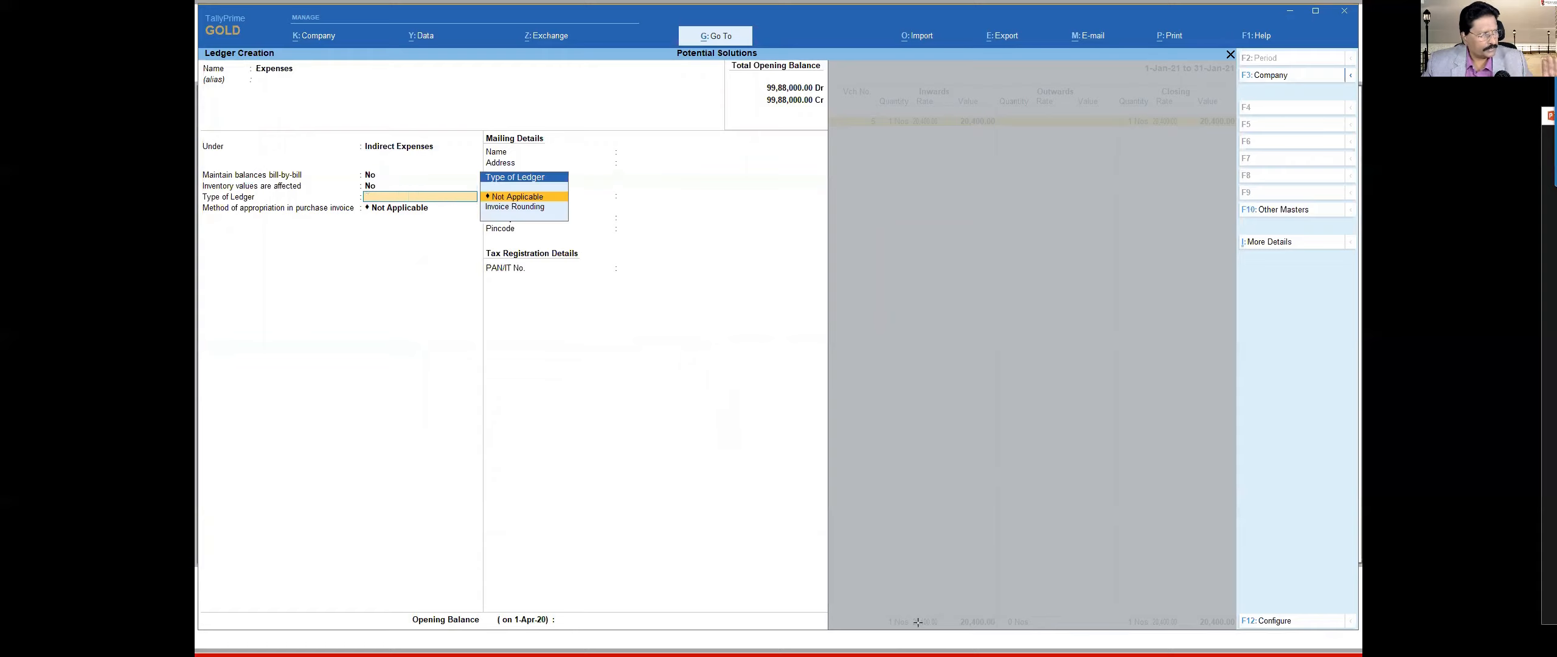
pyautogui.press('Return')
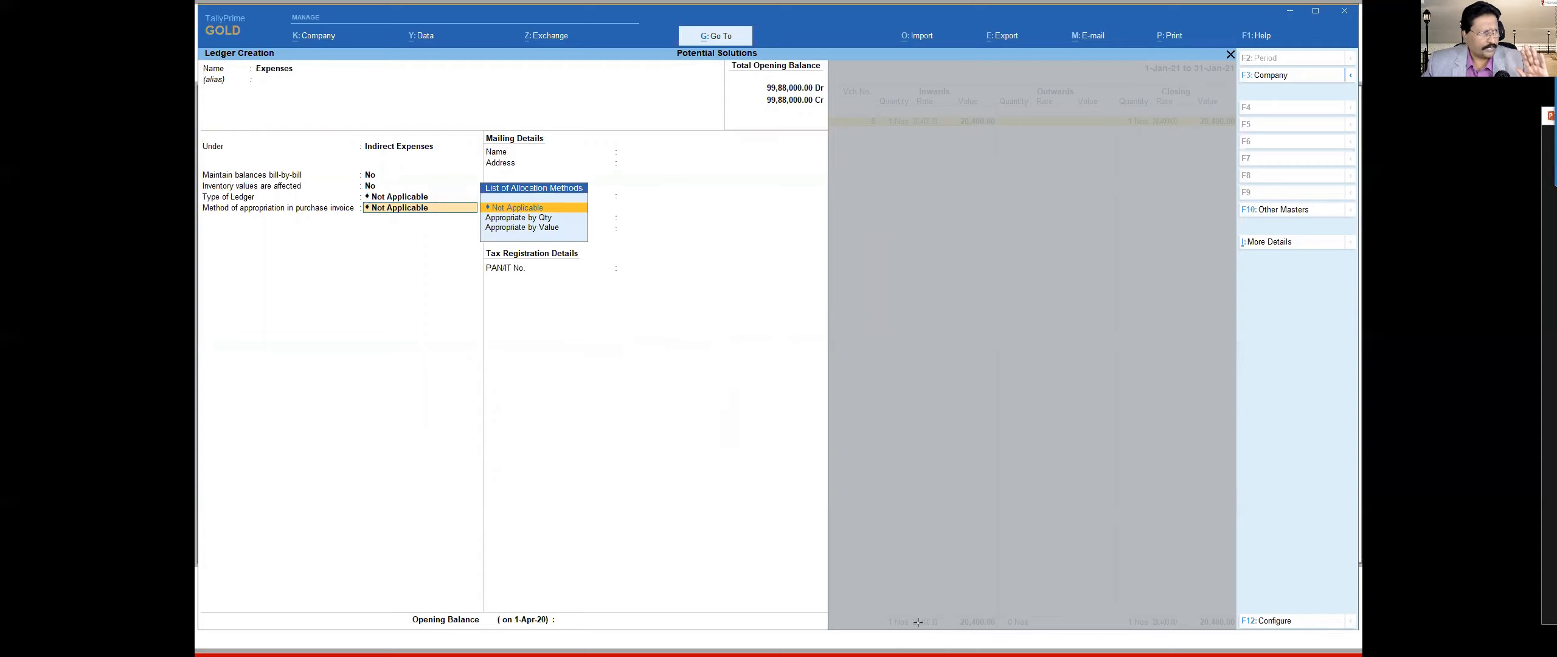
pyautogui.press('Return')
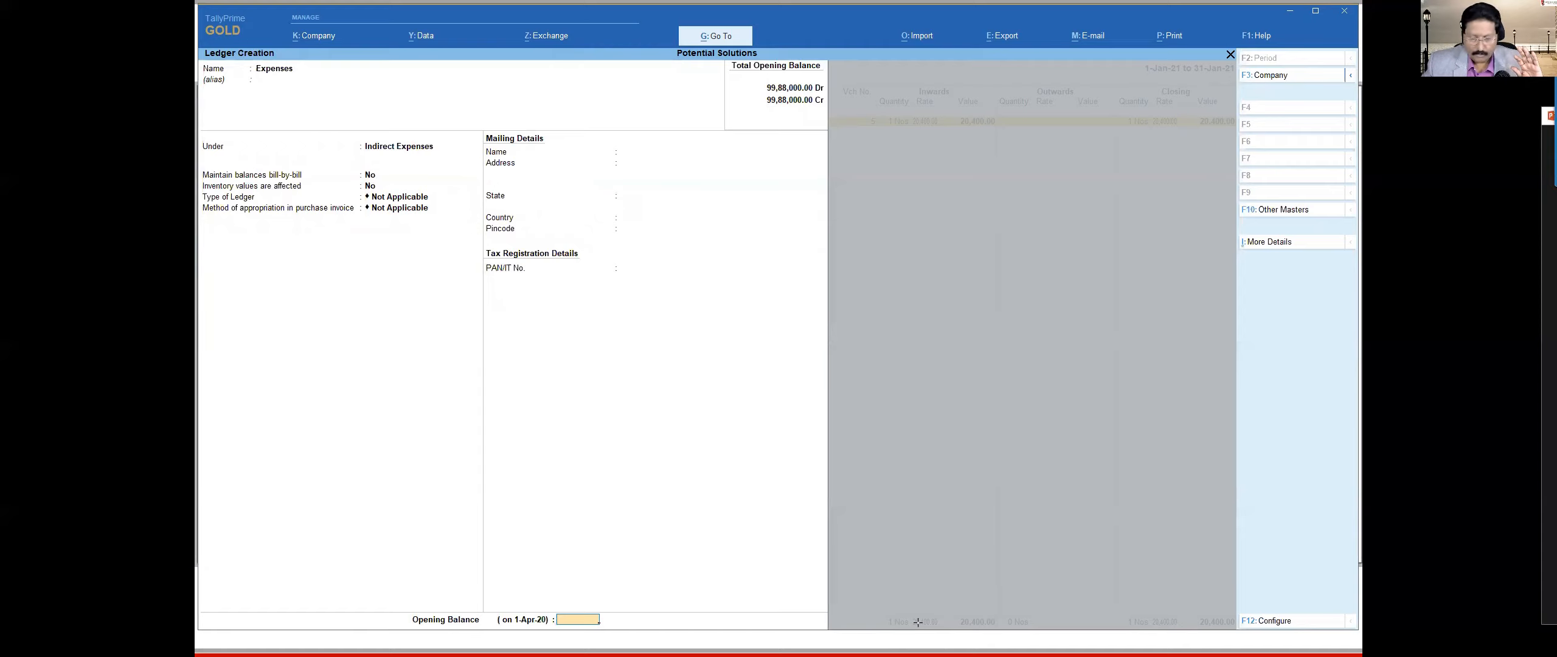
# Step: Mark the Expenses ledger's method of appropriation and opening balance fields with arrows, ending at the opening balance
pyautogui.press('BackSpace')
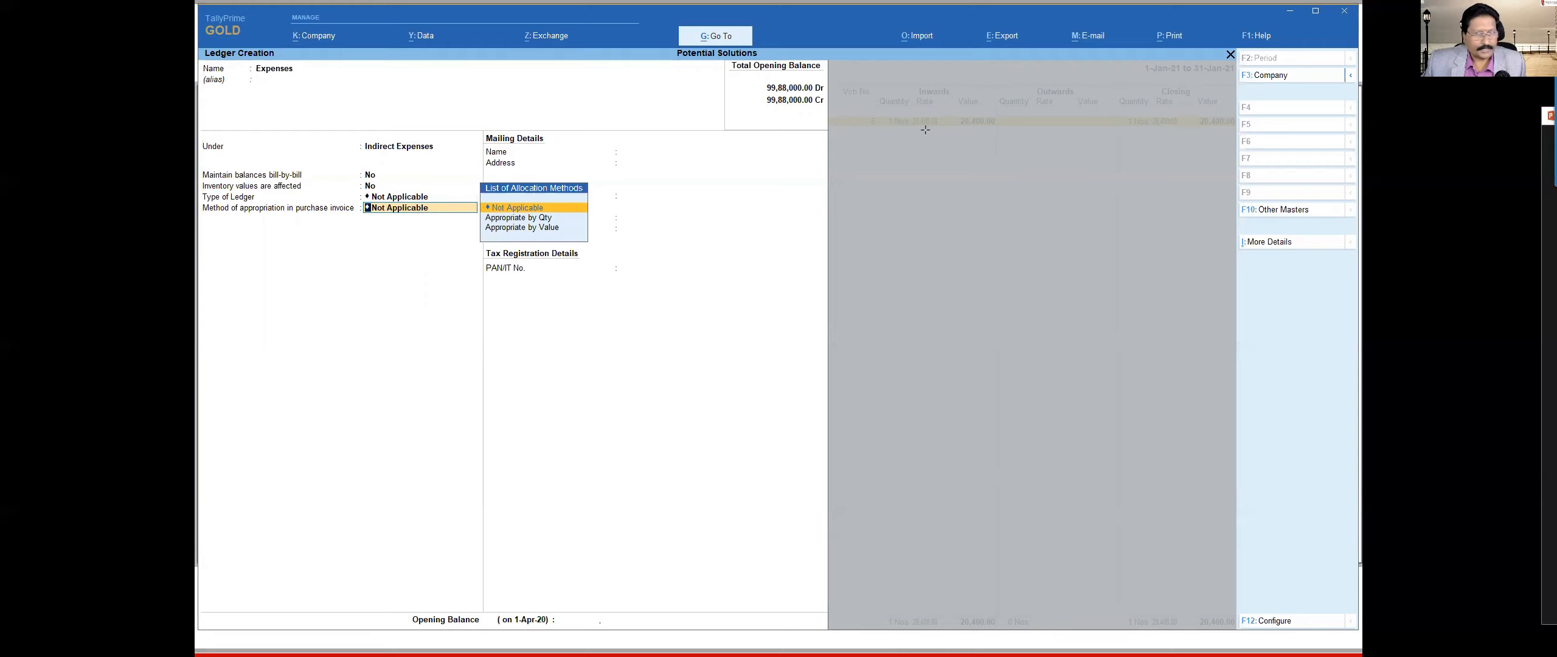
pyautogui.moveTo(421, 283); pyautogui.dragTo(406, 212)
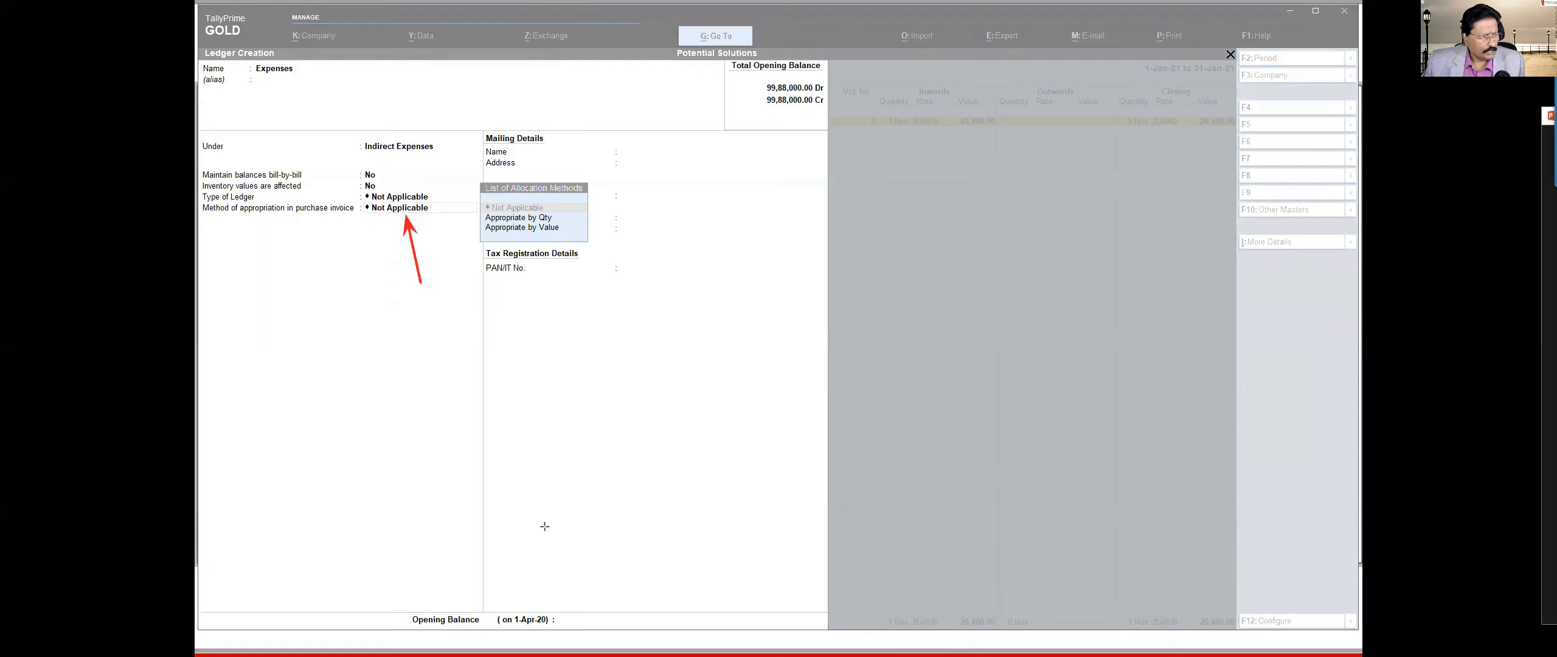
pyautogui.moveTo(736, 540); pyautogui.dragTo(578, 624)
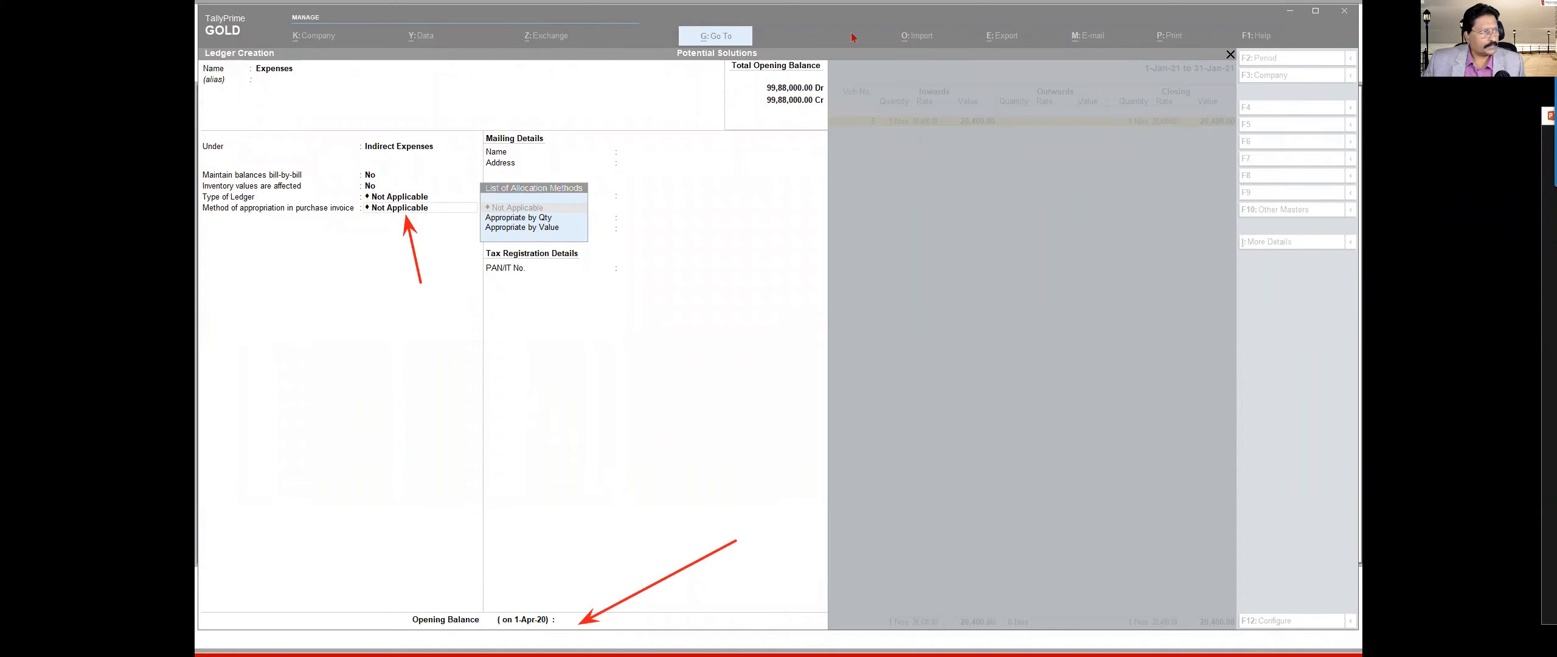
pyautogui.click(1246, 419)
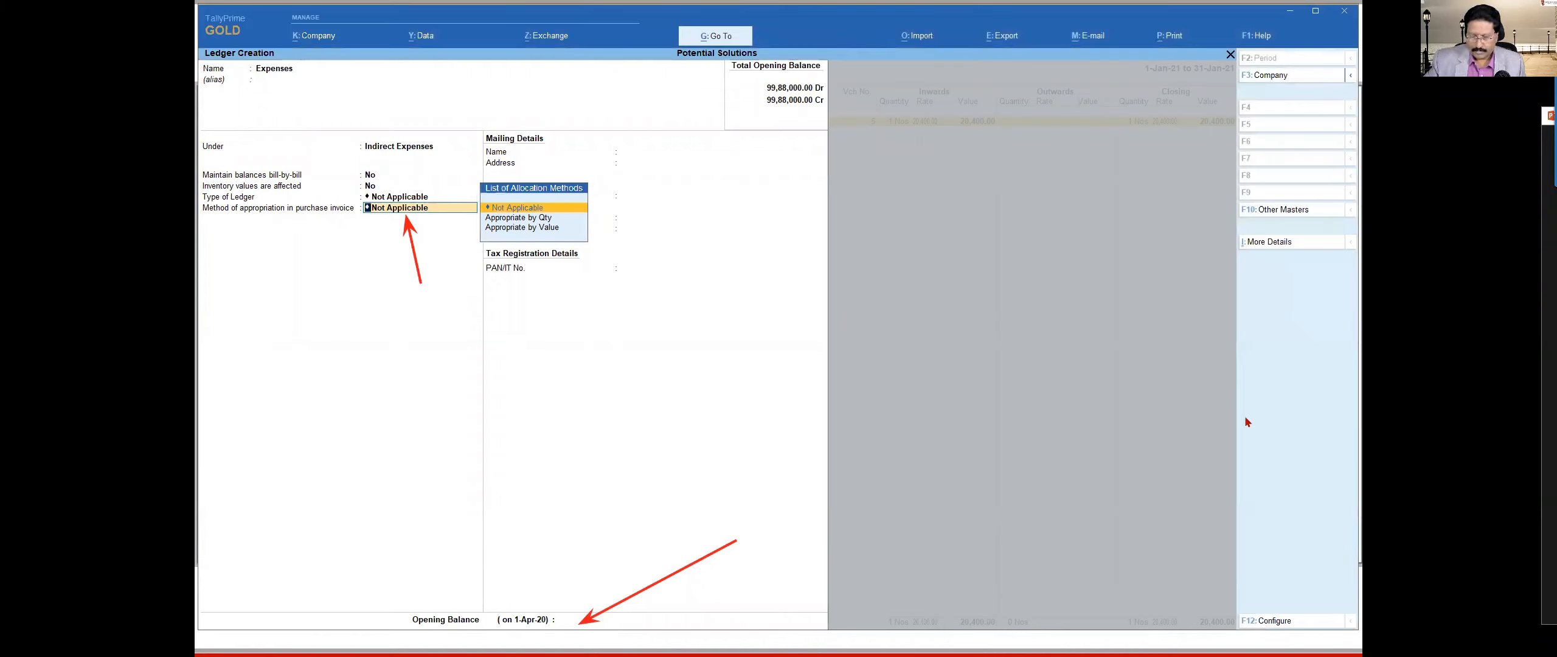
pyautogui.press('Return')
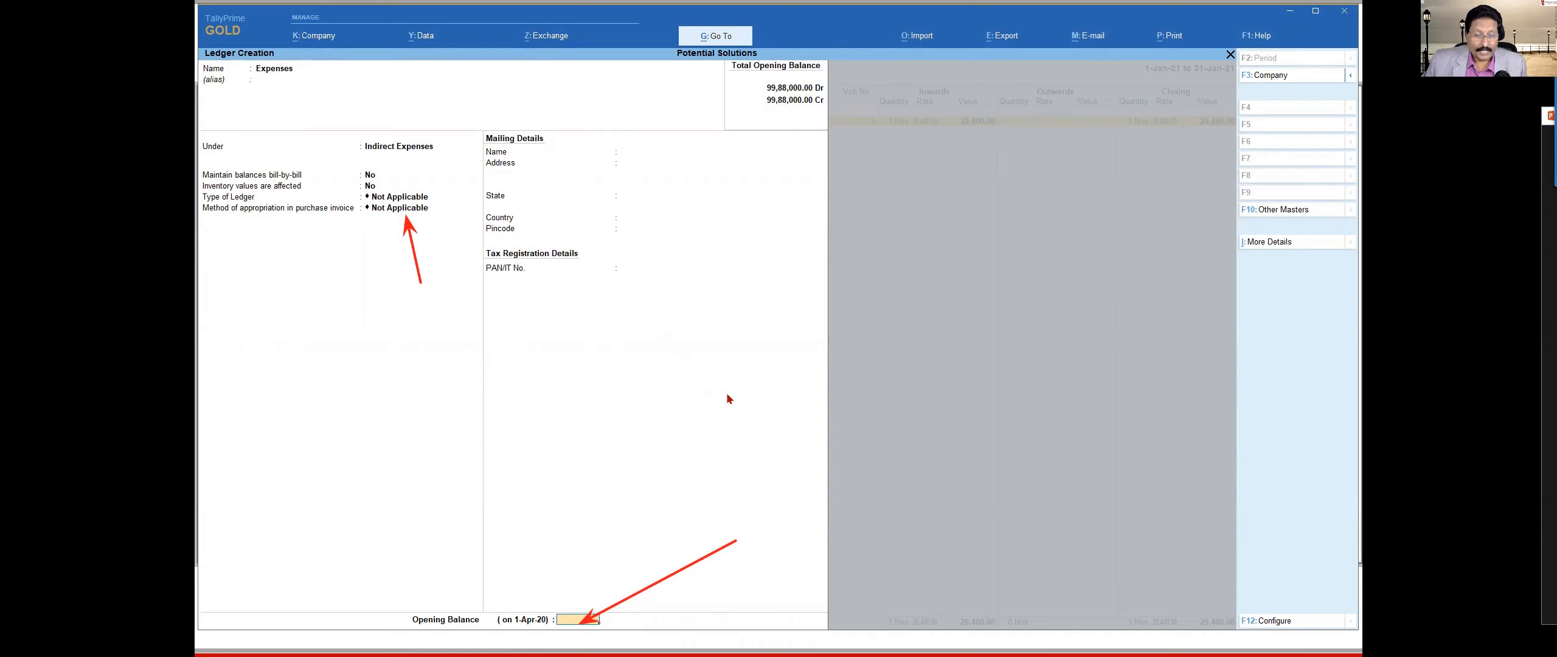
# Step: Switch to the configuration slide and mark the Provide Contact Details option and its value
pyautogui.hotkey('alt', 'Tab')
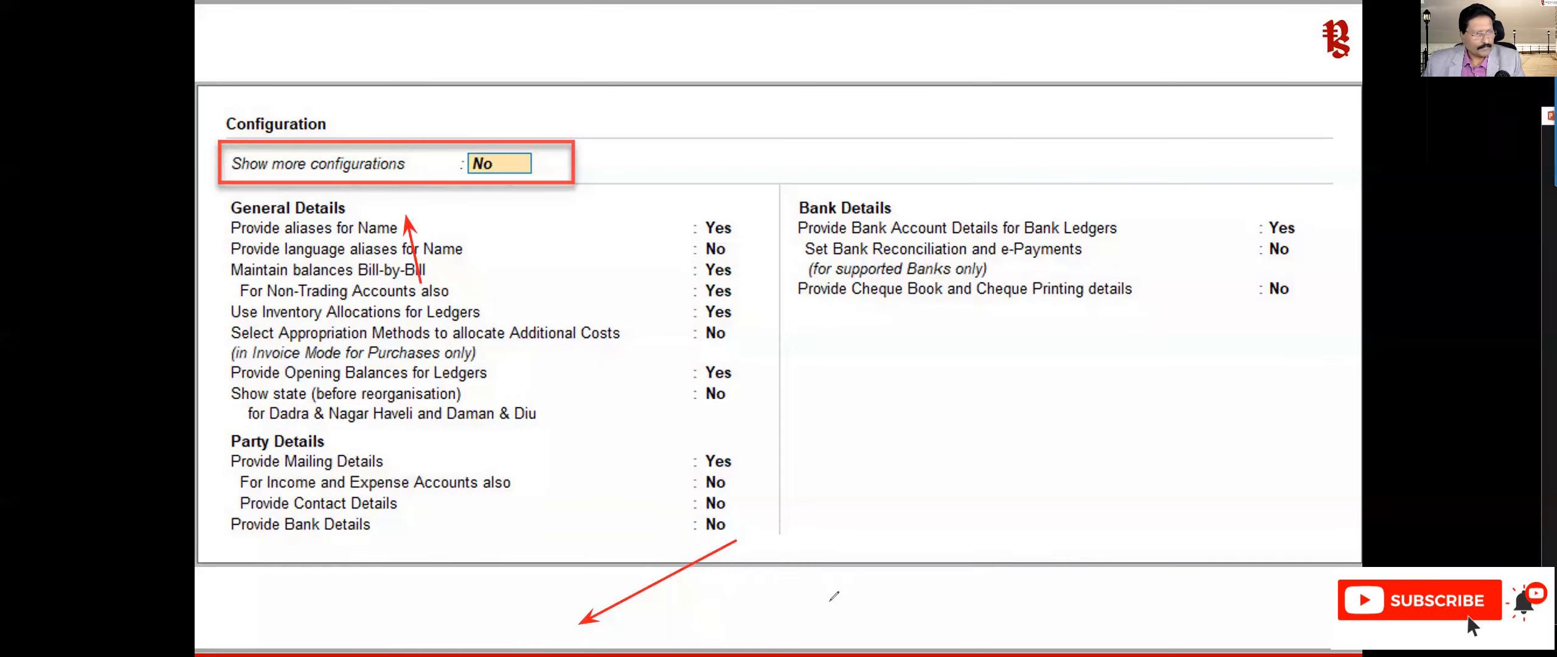
pyautogui.moveTo(513, 508)
pyautogui.mouseDown()
pyautogui.moveTo(405, 511)
pyautogui.moveTo(421, 517)
pyautogui.mouseUp()
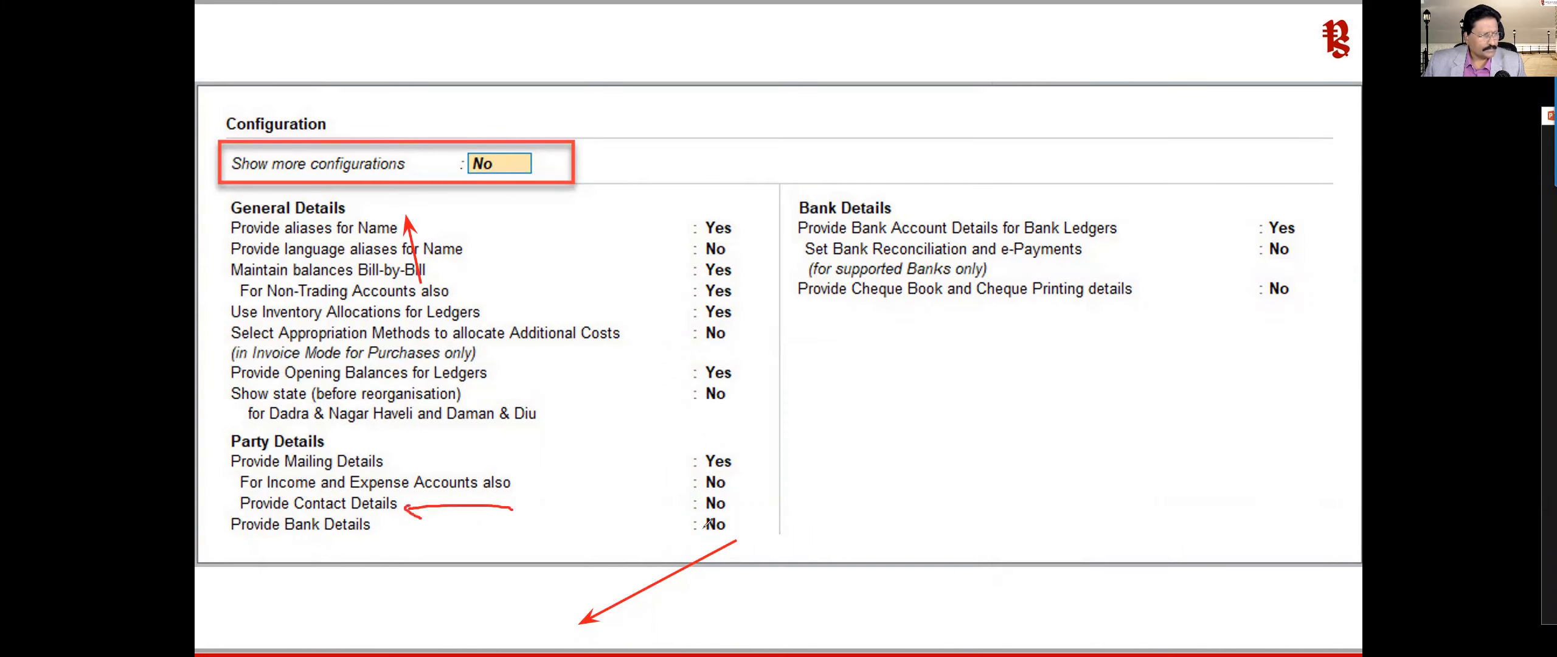
pyautogui.moveTo(748, 503); pyautogui.dragTo(733, 504)
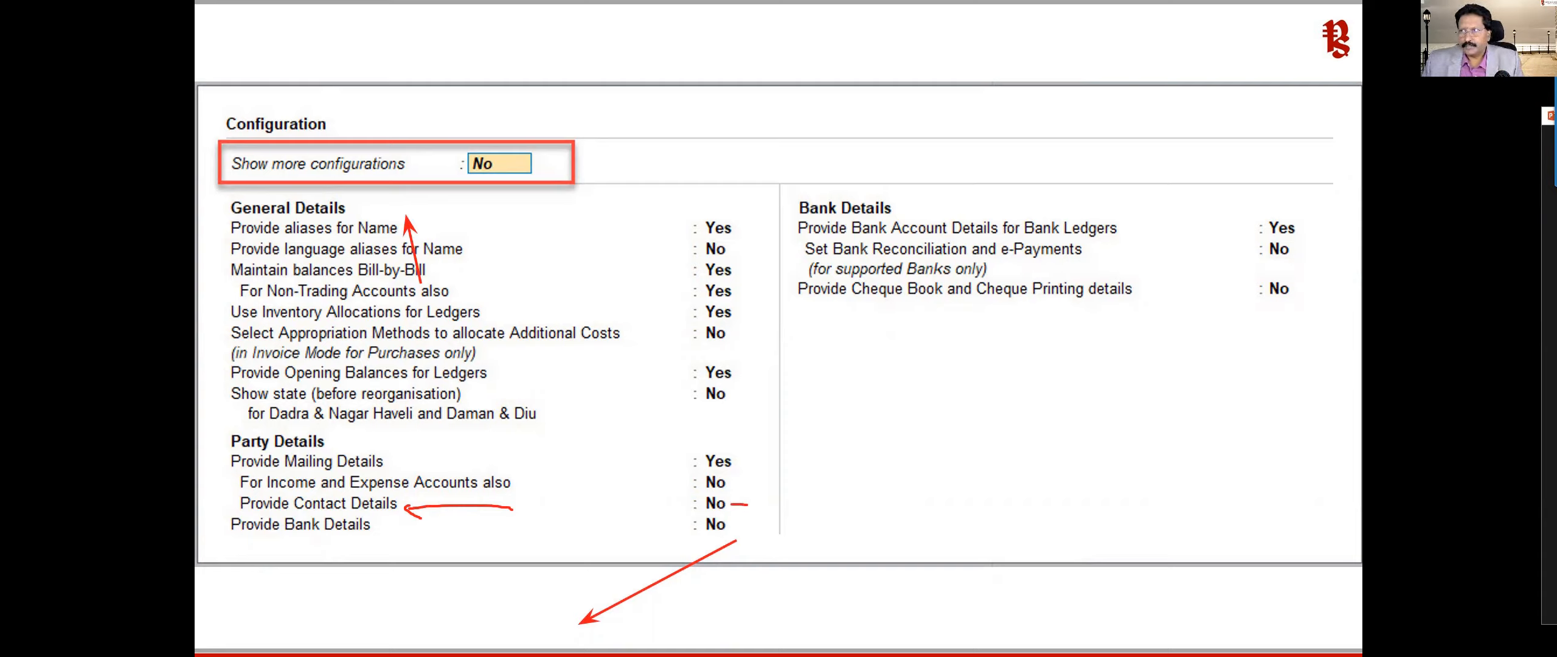
# Step: Switch to TallyPrime and set the ledger configuration to provide mailing details for income and expense accounts also
pyautogui.press('Right')
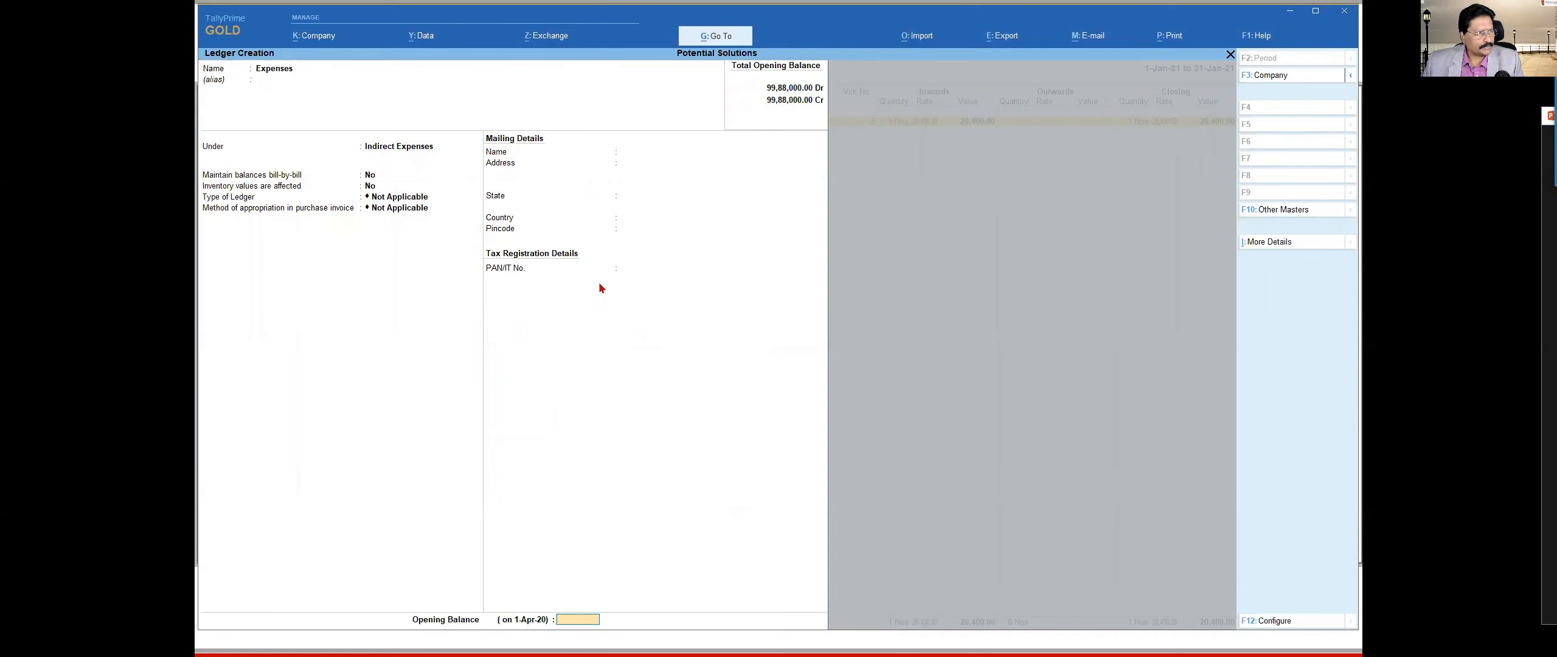
pyautogui.press('Right')
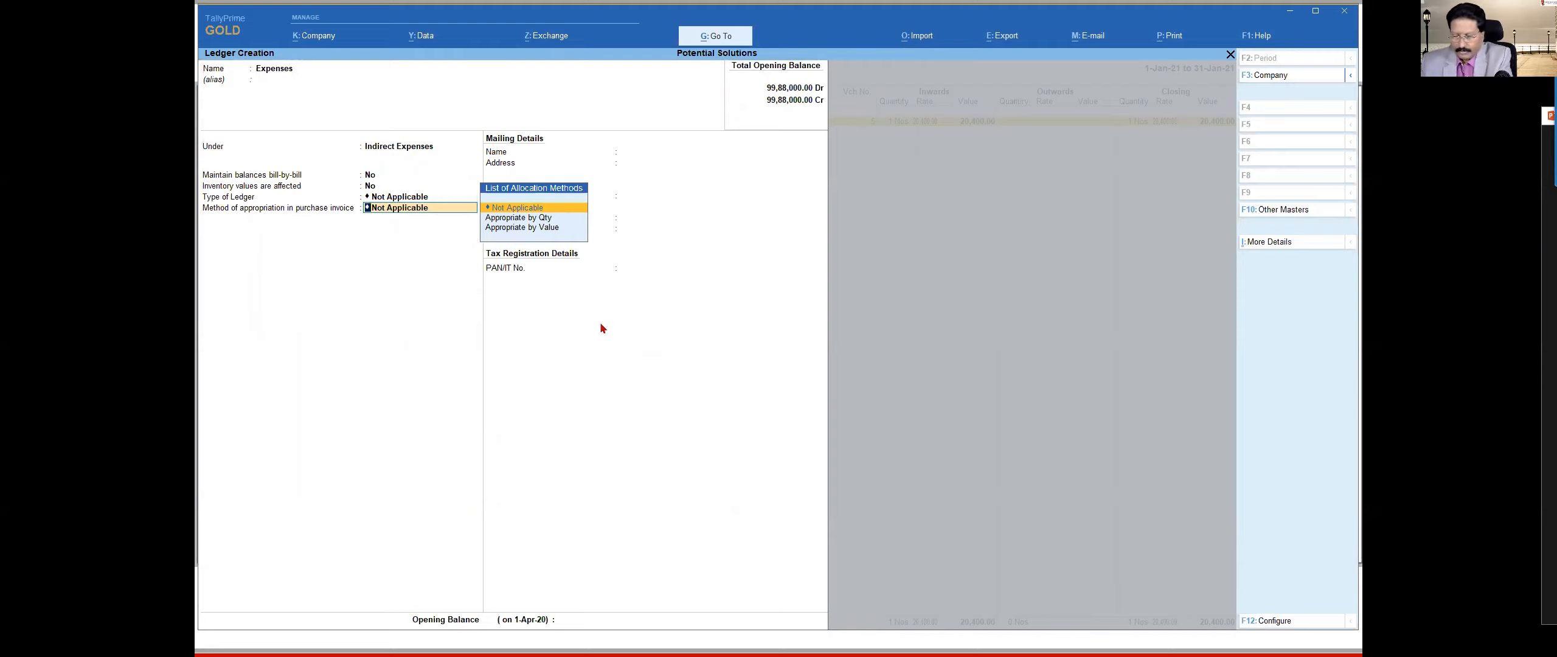
pyautogui.press('Right')
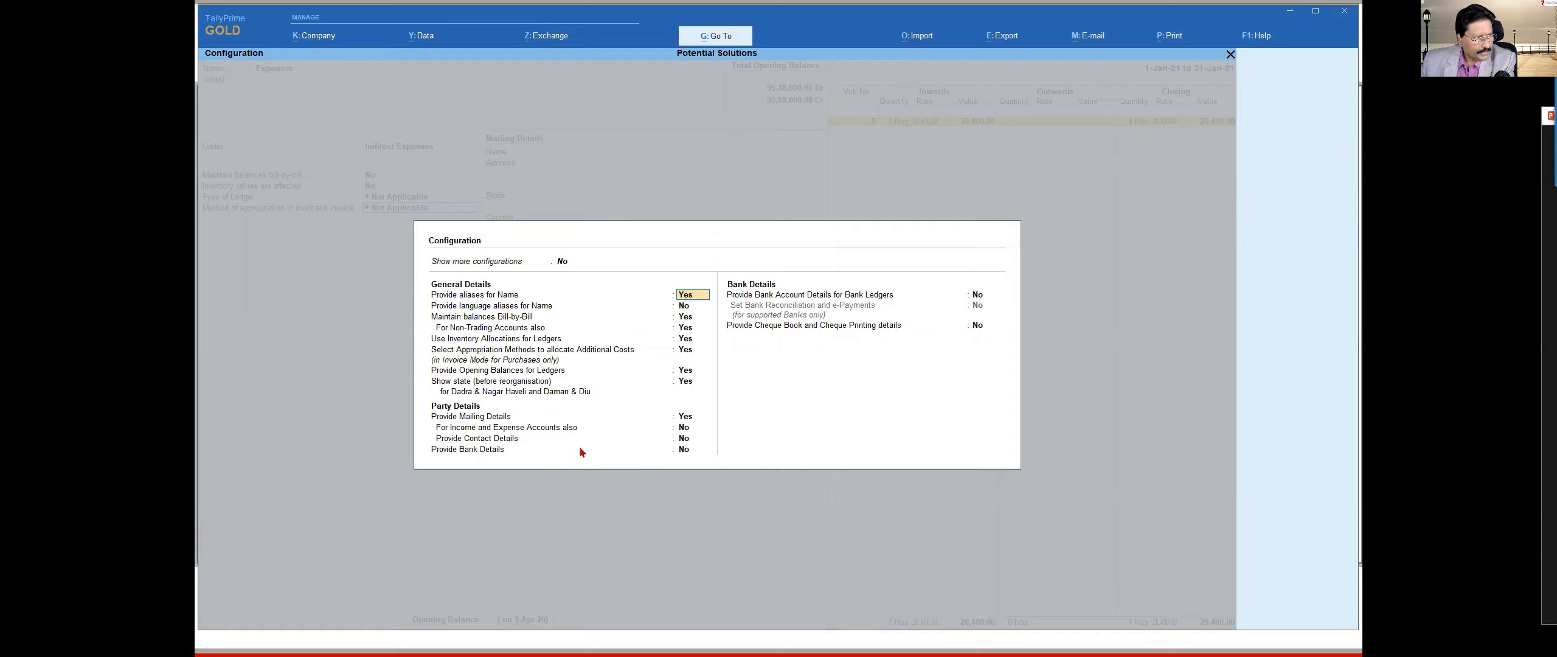
pyautogui.click(683, 428)
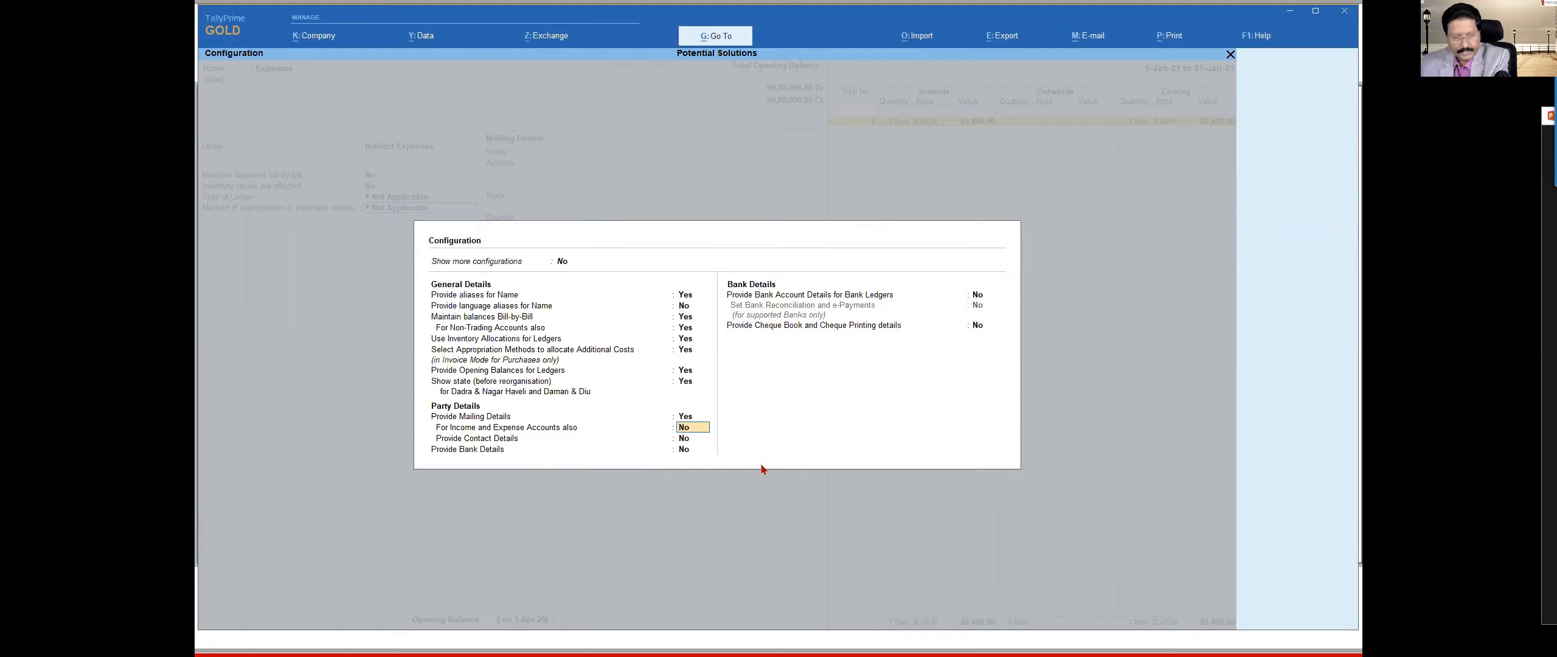
pyautogui.write('y')
pyautogui.press('Return')
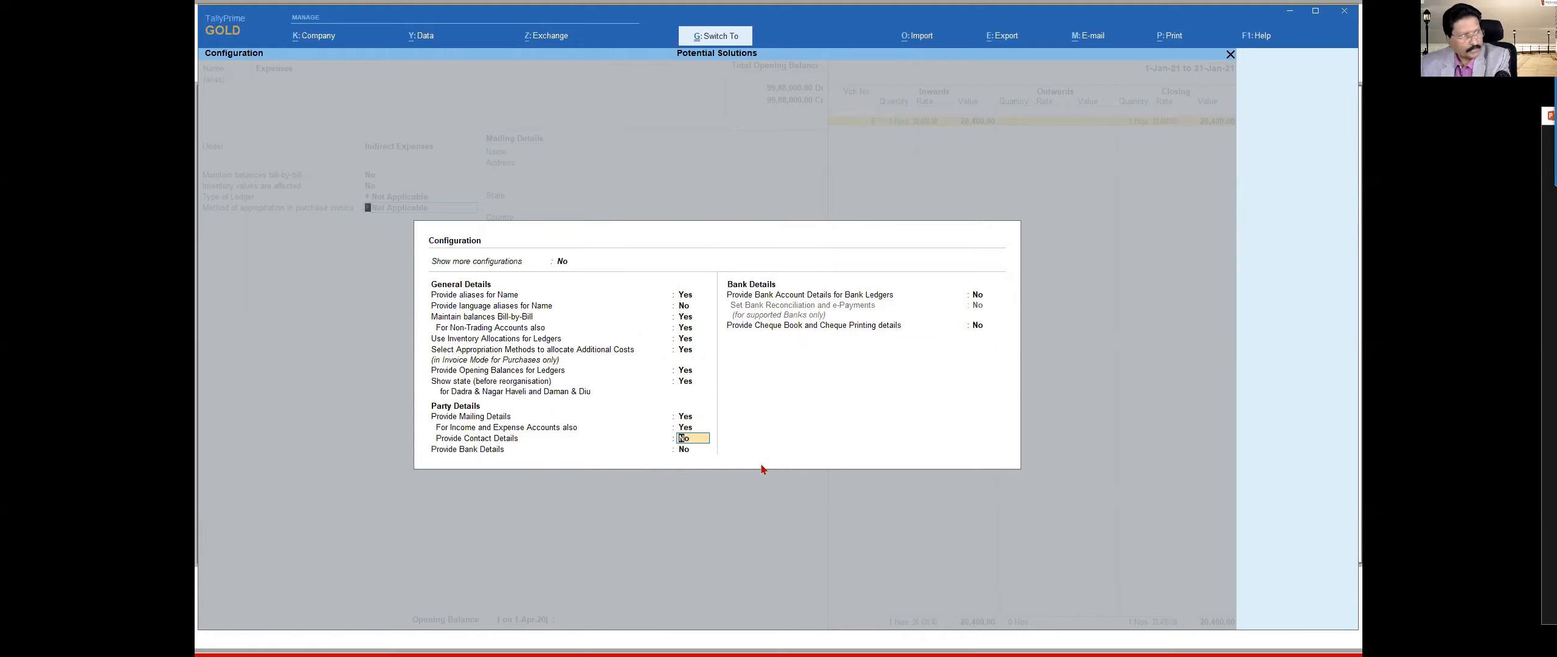
pyautogui.hotkey('ctrl', 'a')
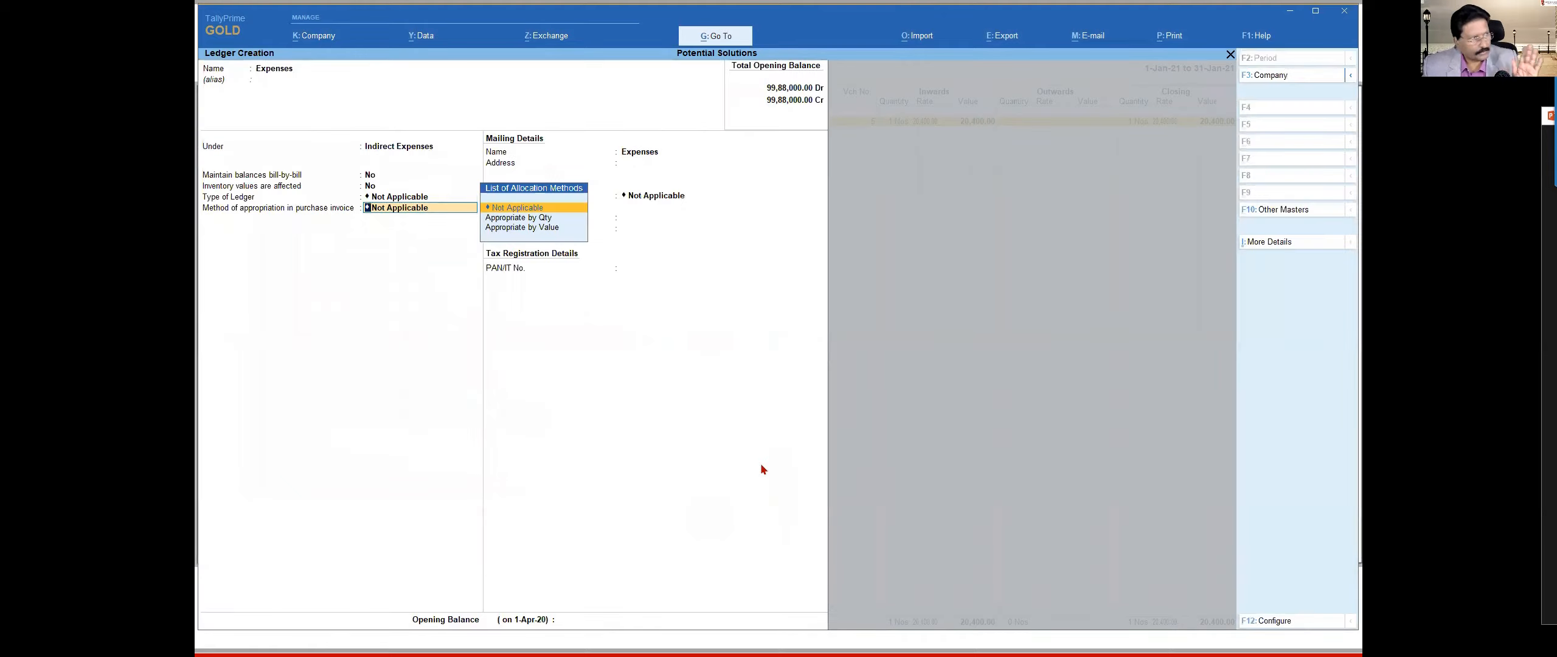
# Step: Keep the Expenses ledger's mailing name, leave the address blank, and set state and country to Not Applicable
pyautogui.press('Return')
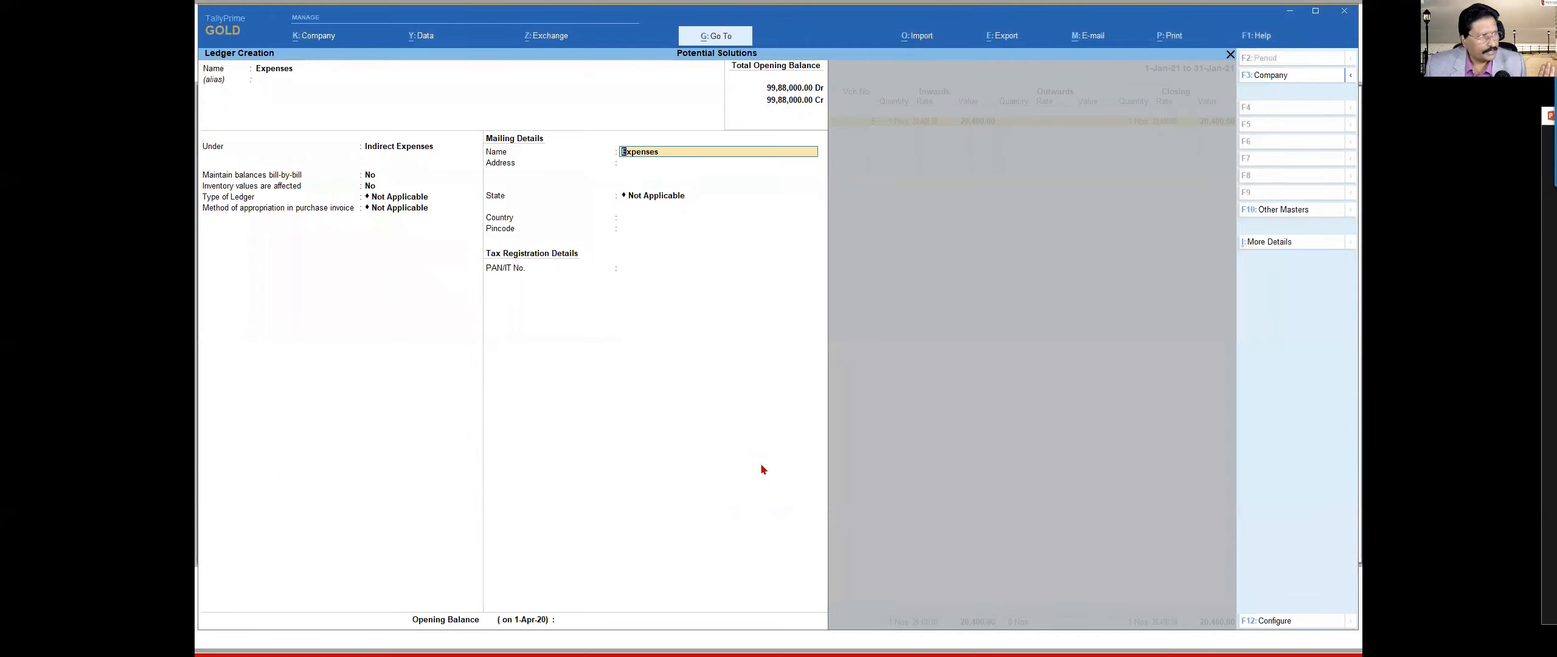
pyautogui.press('Return')
pyautogui.press('Return')
pyautogui.press('Return')
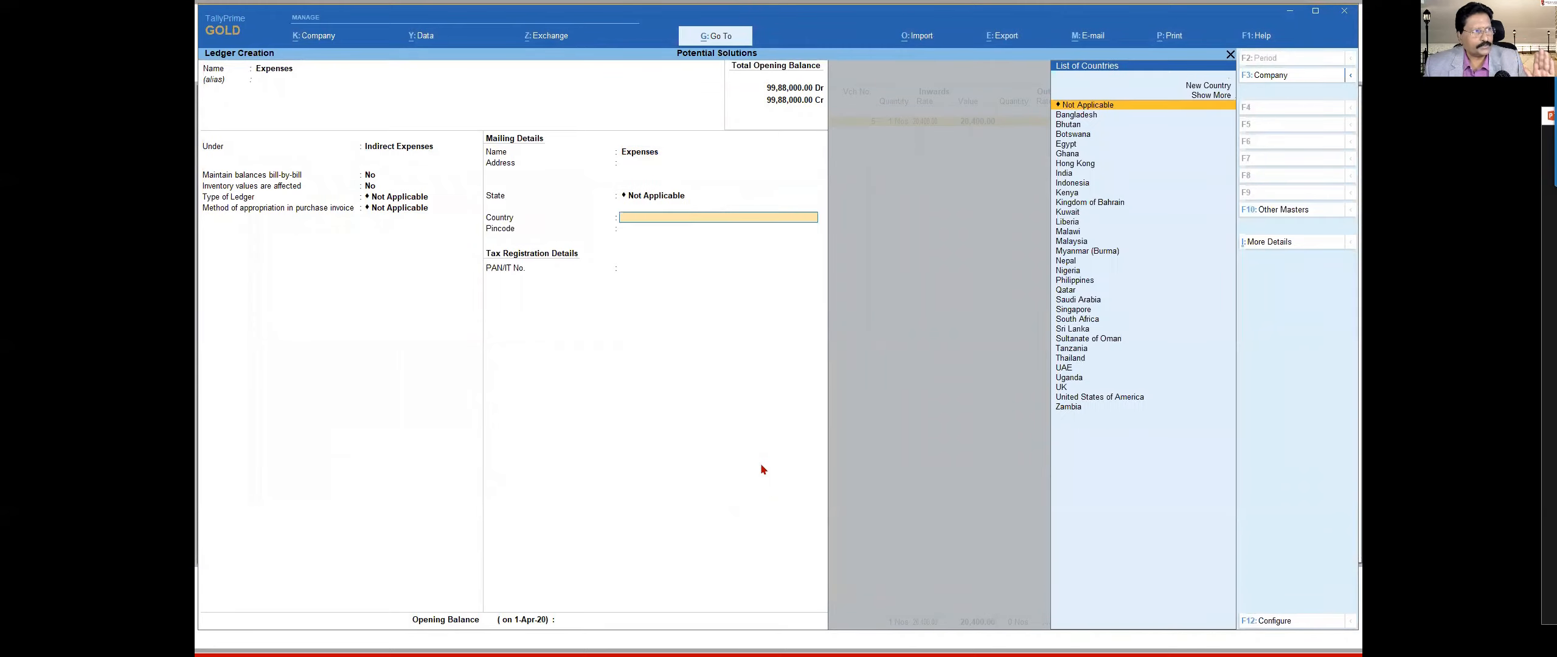
pyautogui.press('Return')
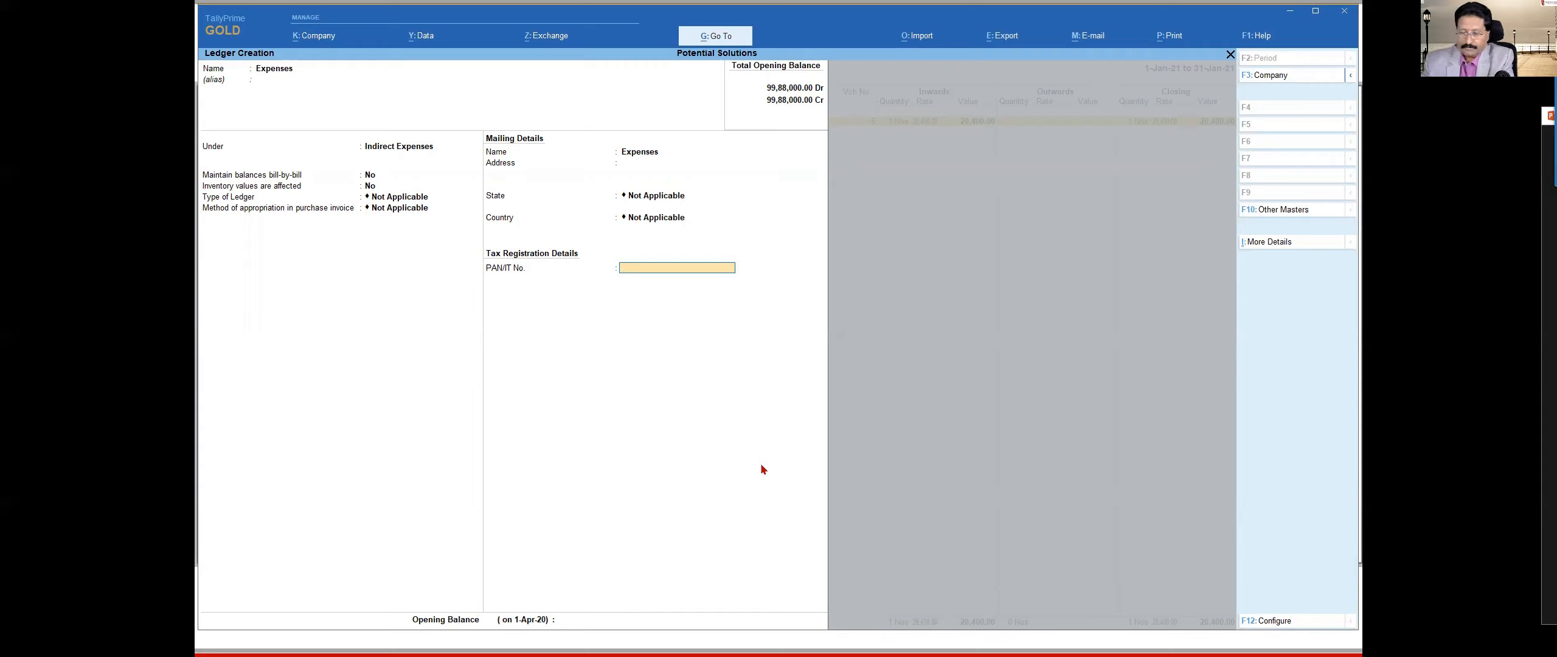
# Step: Return to the ledger's name and rename it from Expenses to Customer1
pyautogui.press('BackSpace')
pyautogui.press('BackSpace')
pyautogui.press('BackSpace')
pyautogui.press('BackSpace')
pyautogui.press('BackSpace')
pyautogui.press('BackSpace')
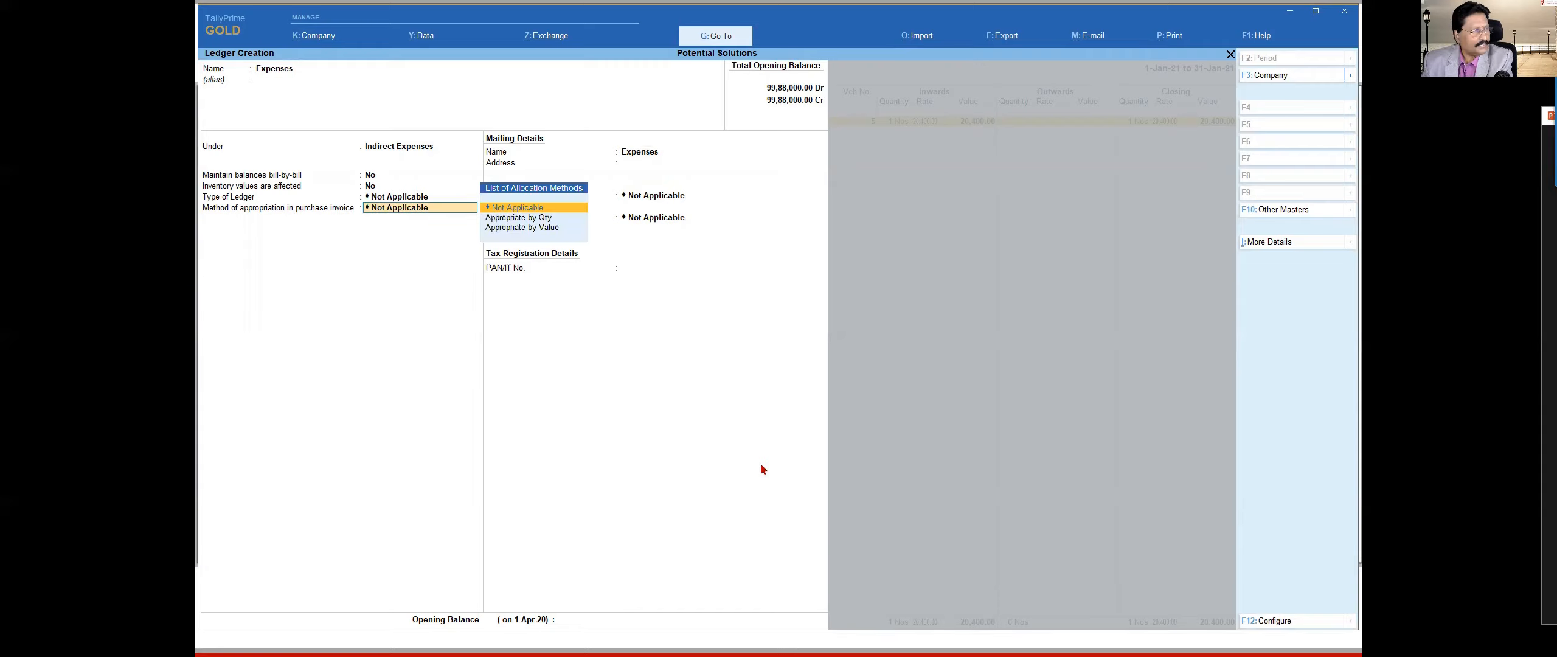
pyautogui.press('BackSpace')
pyautogui.press('BackSpace')
pyautogui.press('BackSpace')
pyautogui.press('BackSpace')
pyautogui.press('BackSpace')
pyautogui.write('Customer')
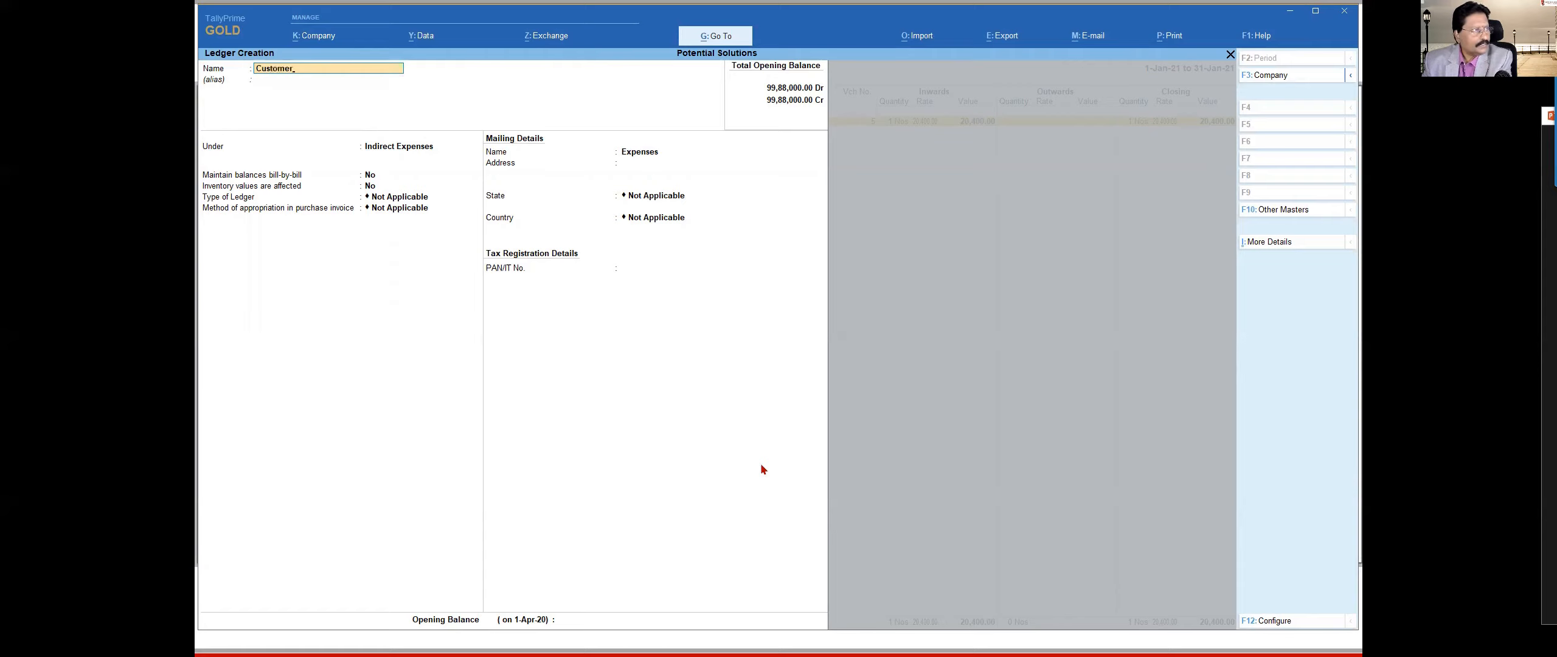
pyautogui.press('Return')
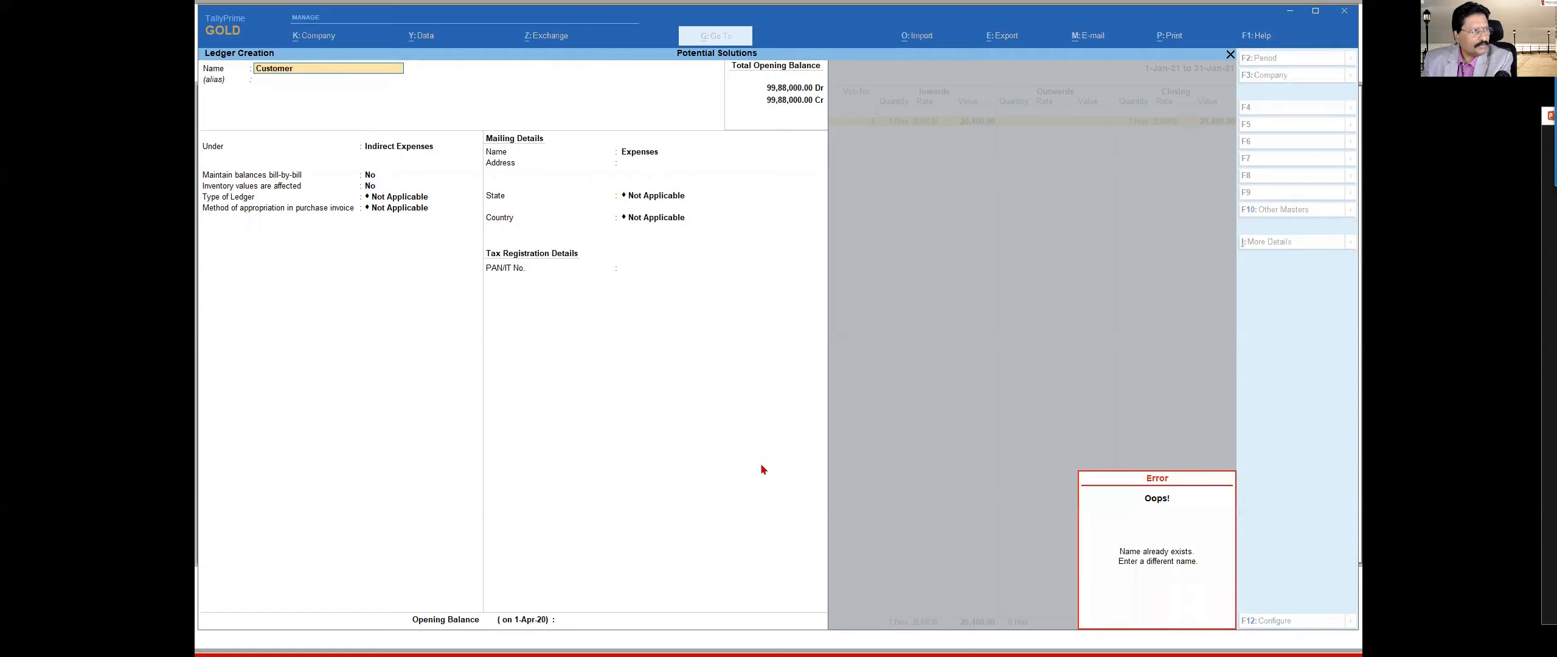
pyautogui.press('Escape')
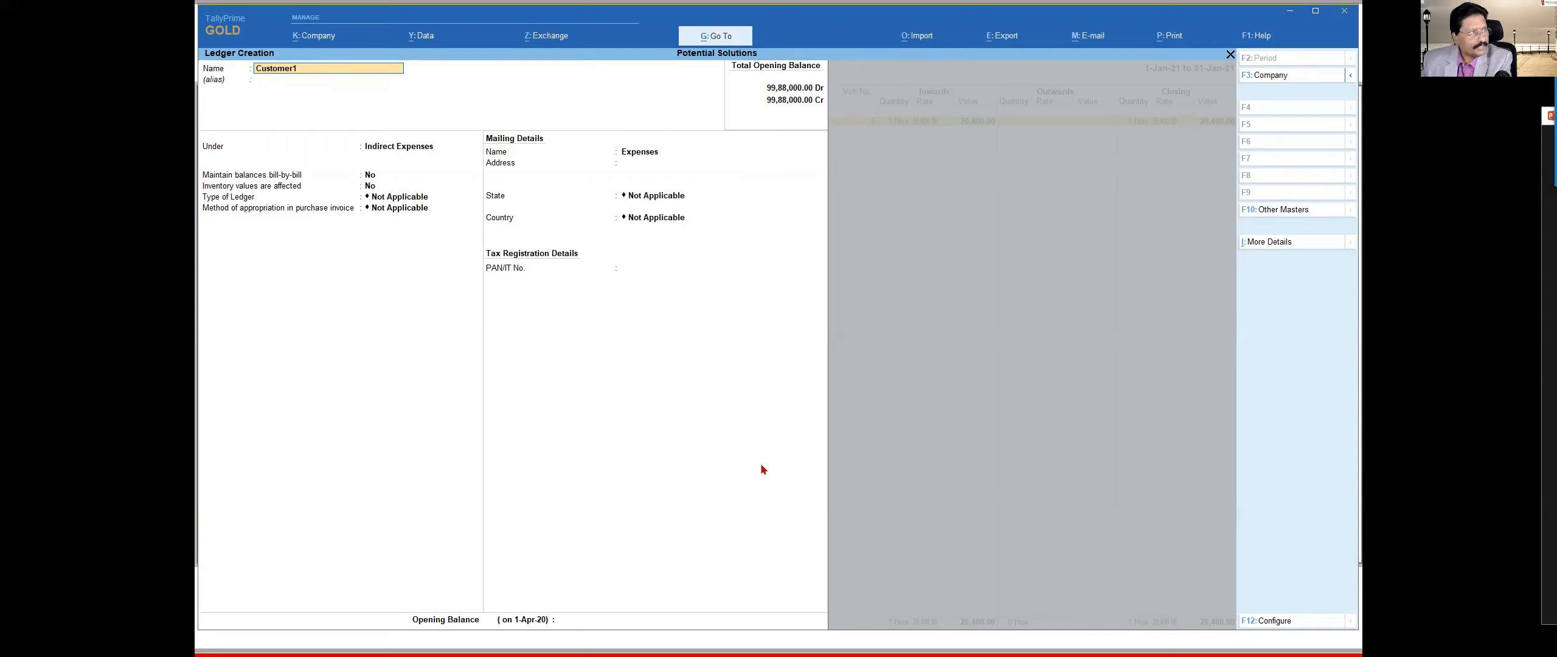
# Step: Place the Customer1 ledger under Sundry Debtors and keep bill-by-bill balances at Yes
pyautogui.press('Return')
pyautogui.press('Return')
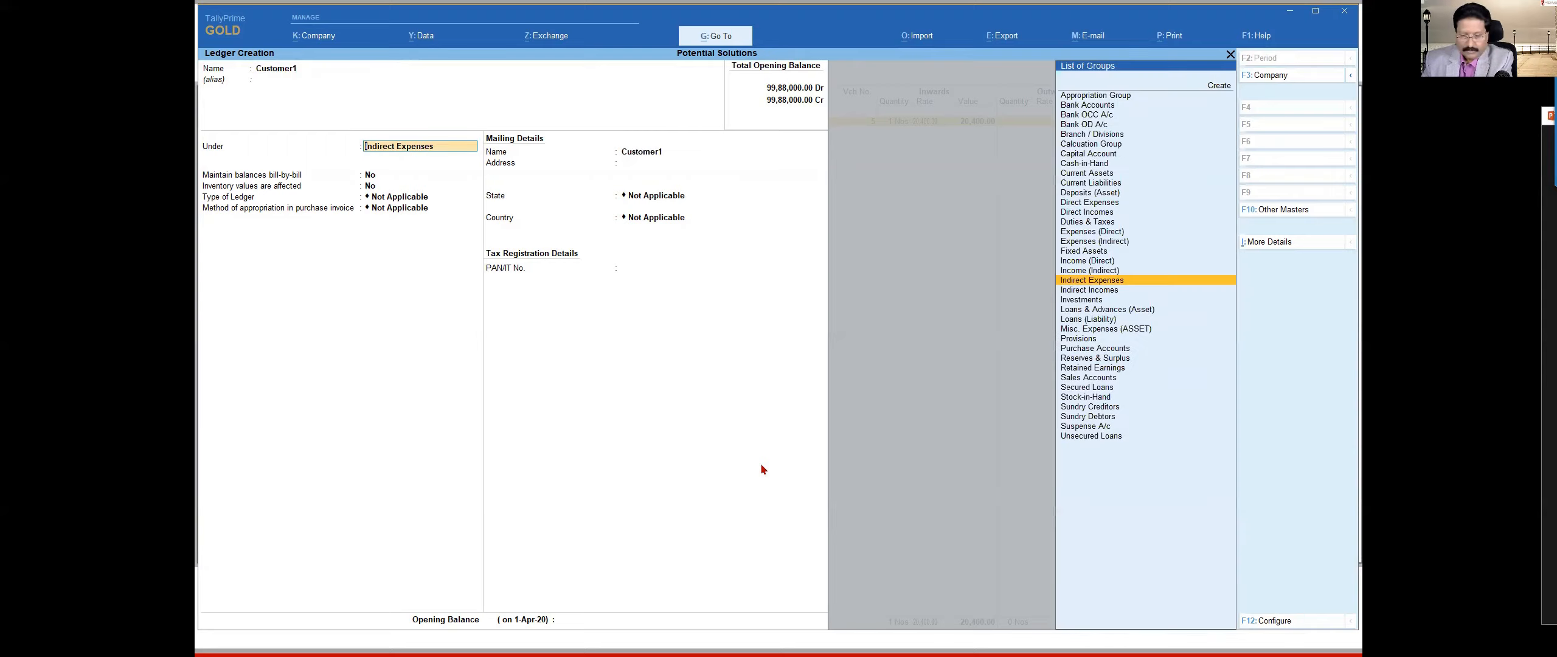
pyautogui.write('Sund')
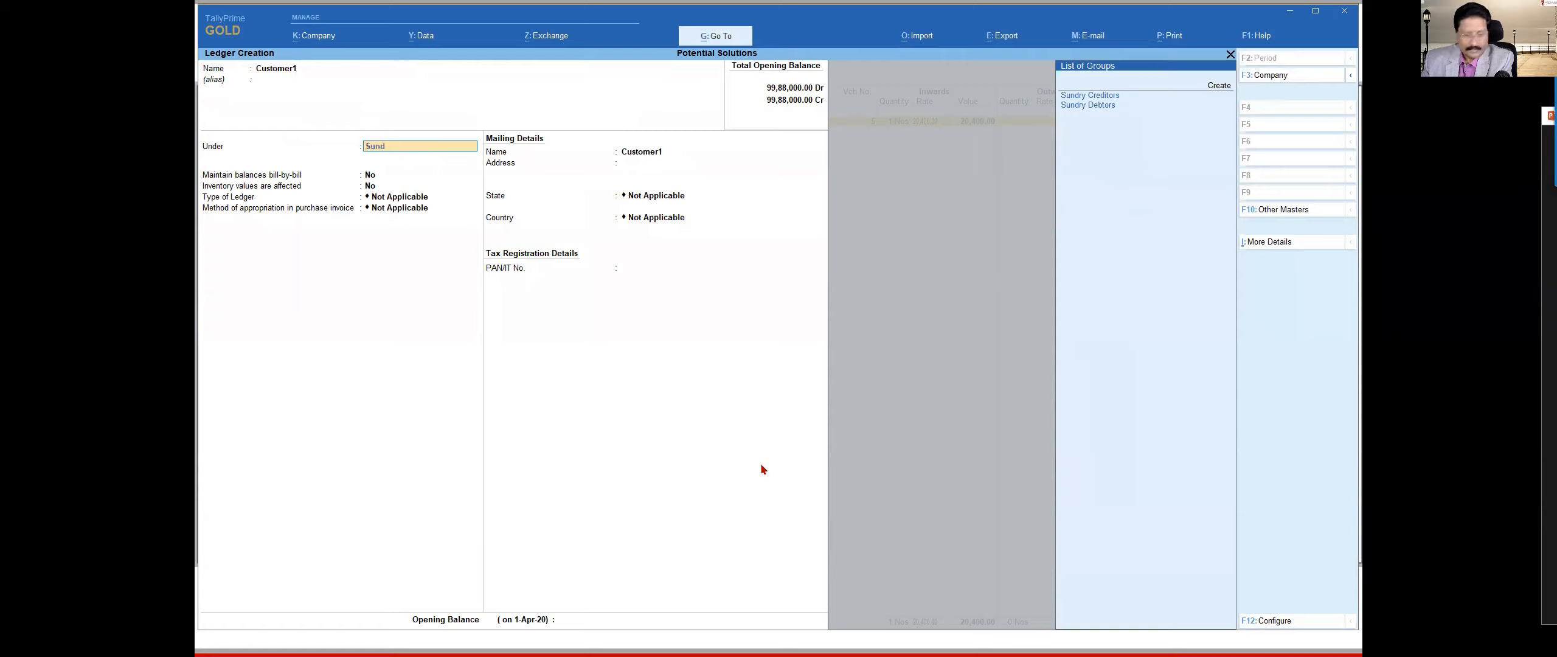
pyautogui.press('Down')
pyautogui.press('Down')
pyautogui.press('Return')
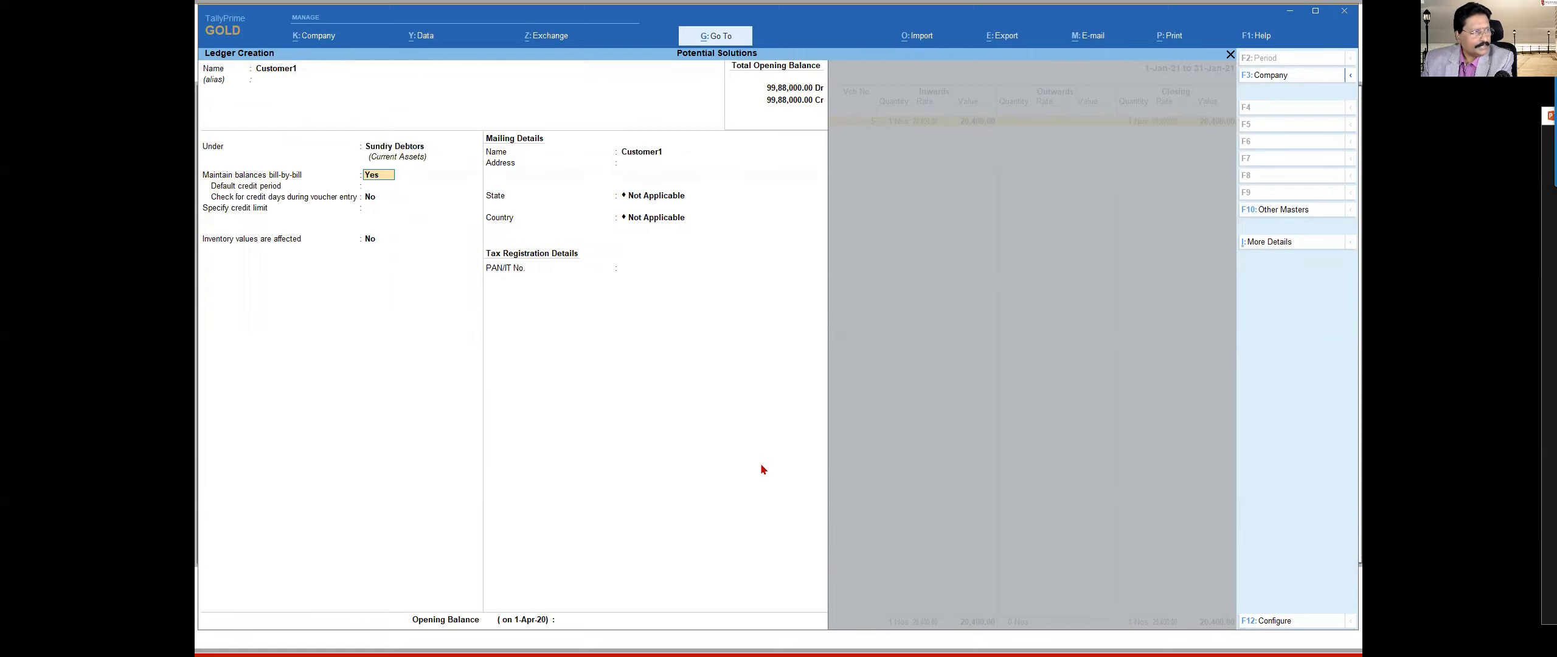
pyautogui.press('Return')
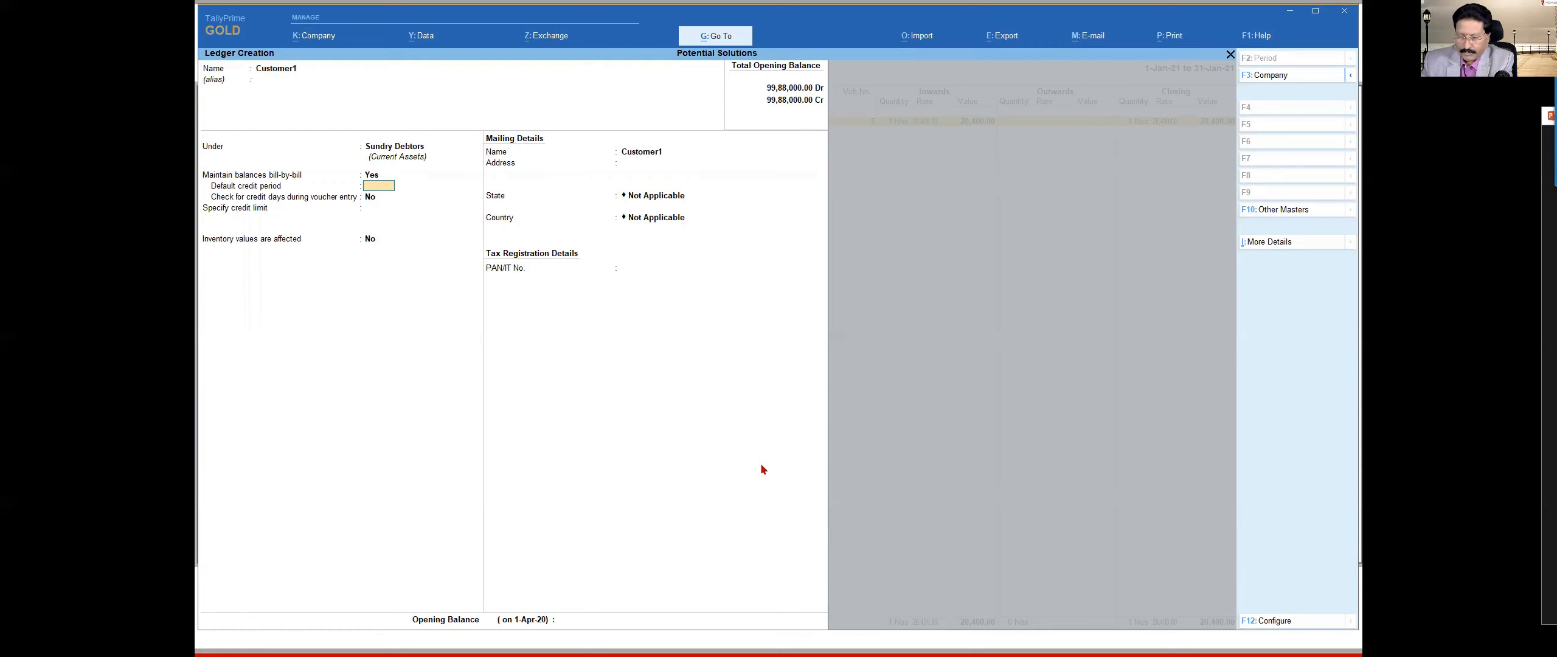
# Step: Set Provide Contact Details to Yes in the ledger configuration and accept it
pyautogui.press('F12')
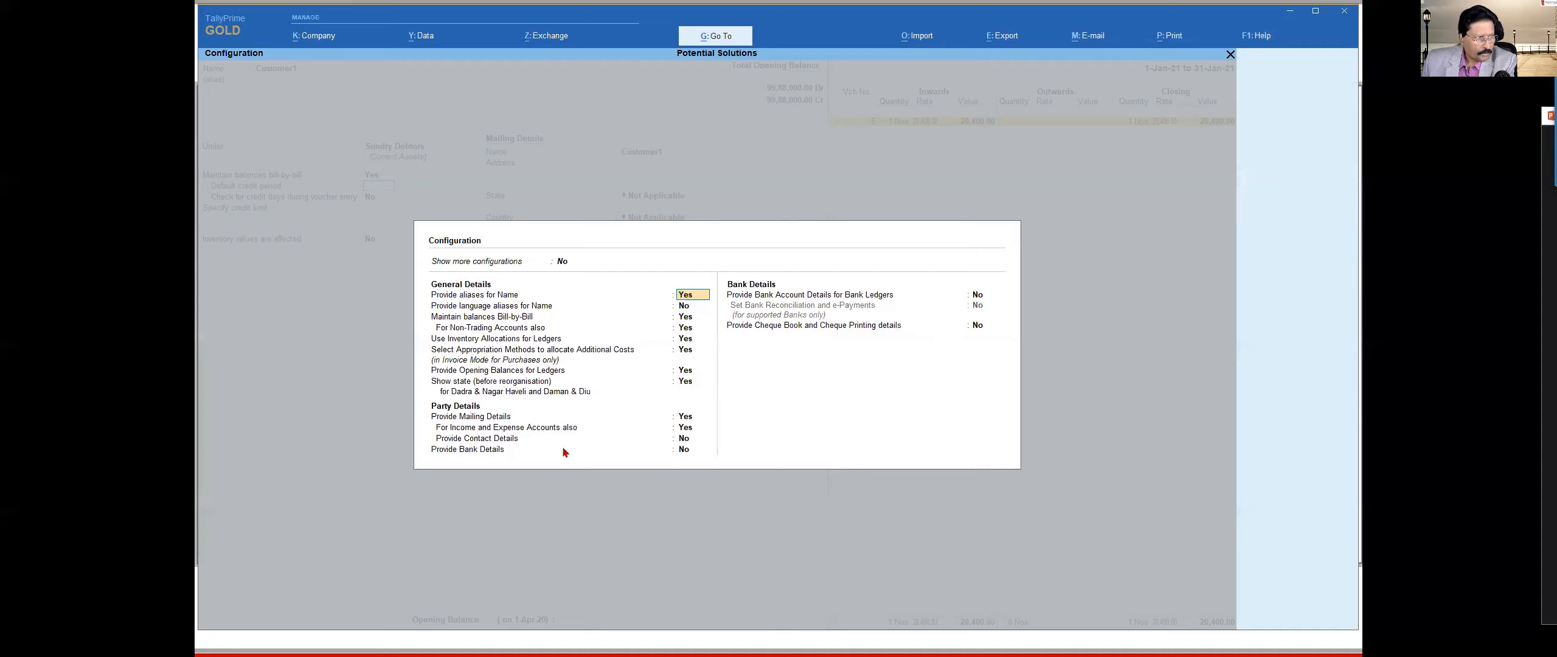
pyautogui.click(682, 439)
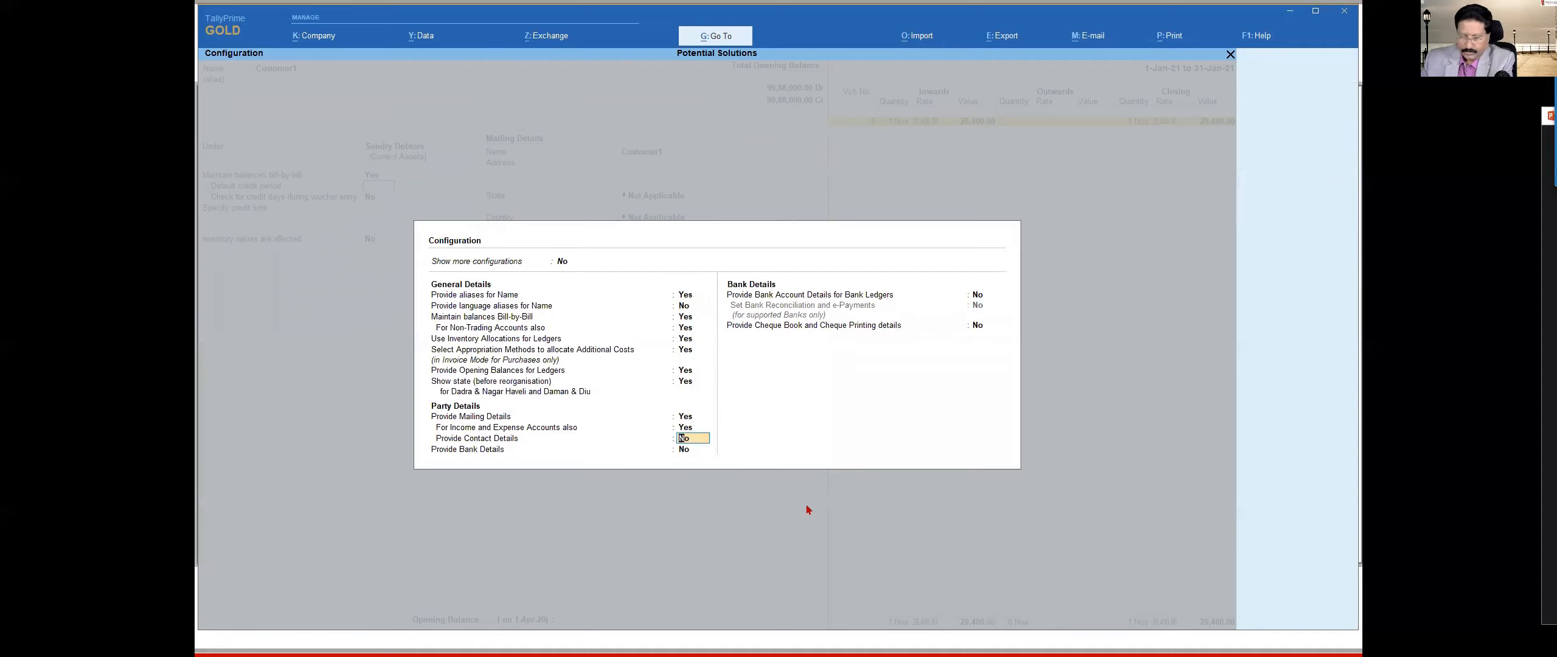
pyautogui.press('y')
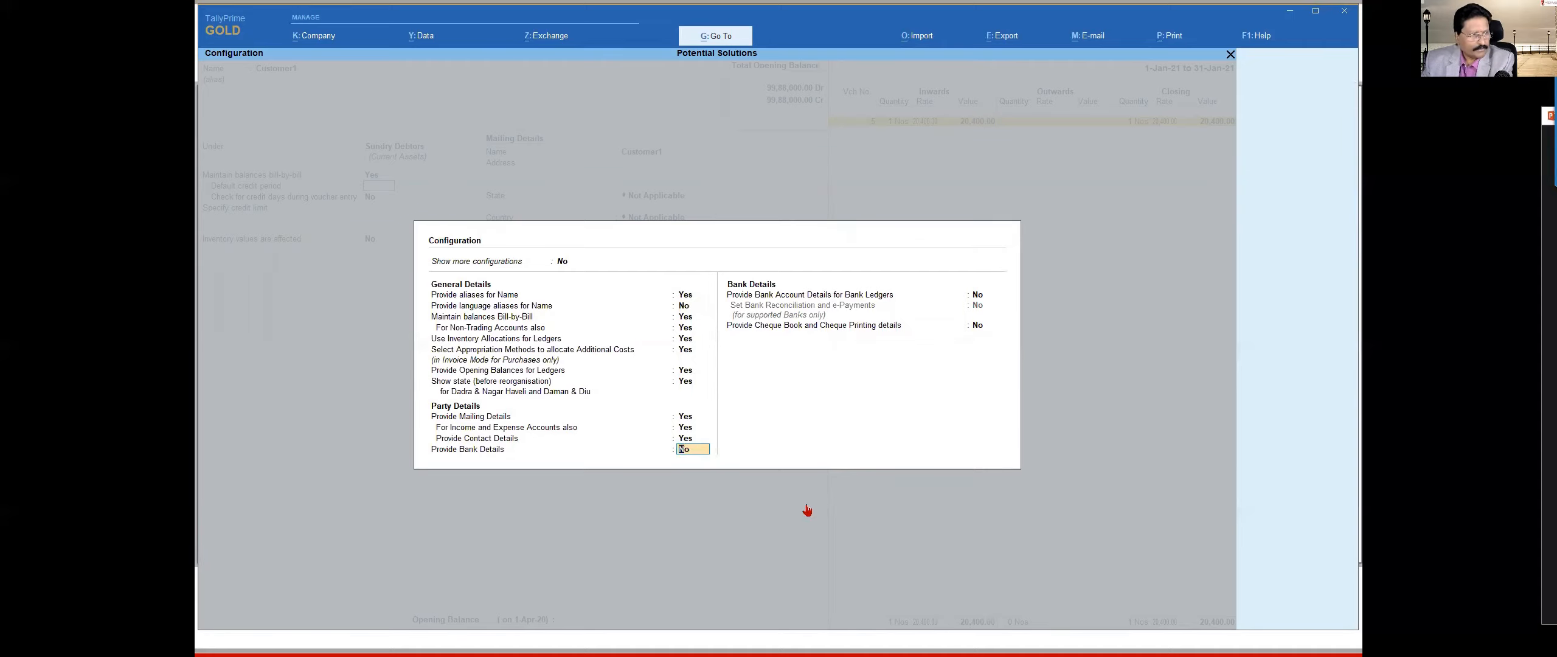
pyautogui.press('Return')
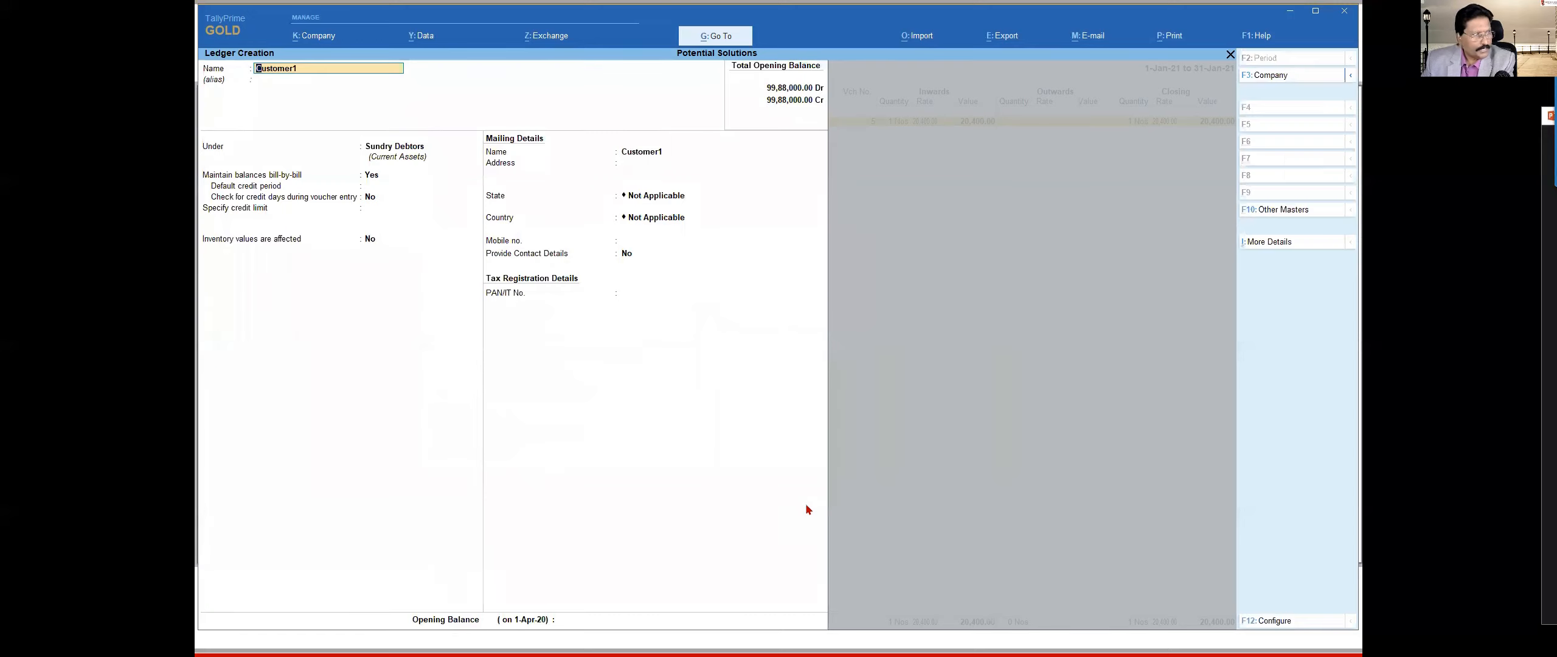
# Step: Leave Customer1's address and mobile number blank, keeping state and country at Not Applicable
pyautogui.click(646, 150)
pyautogui.press('Return')
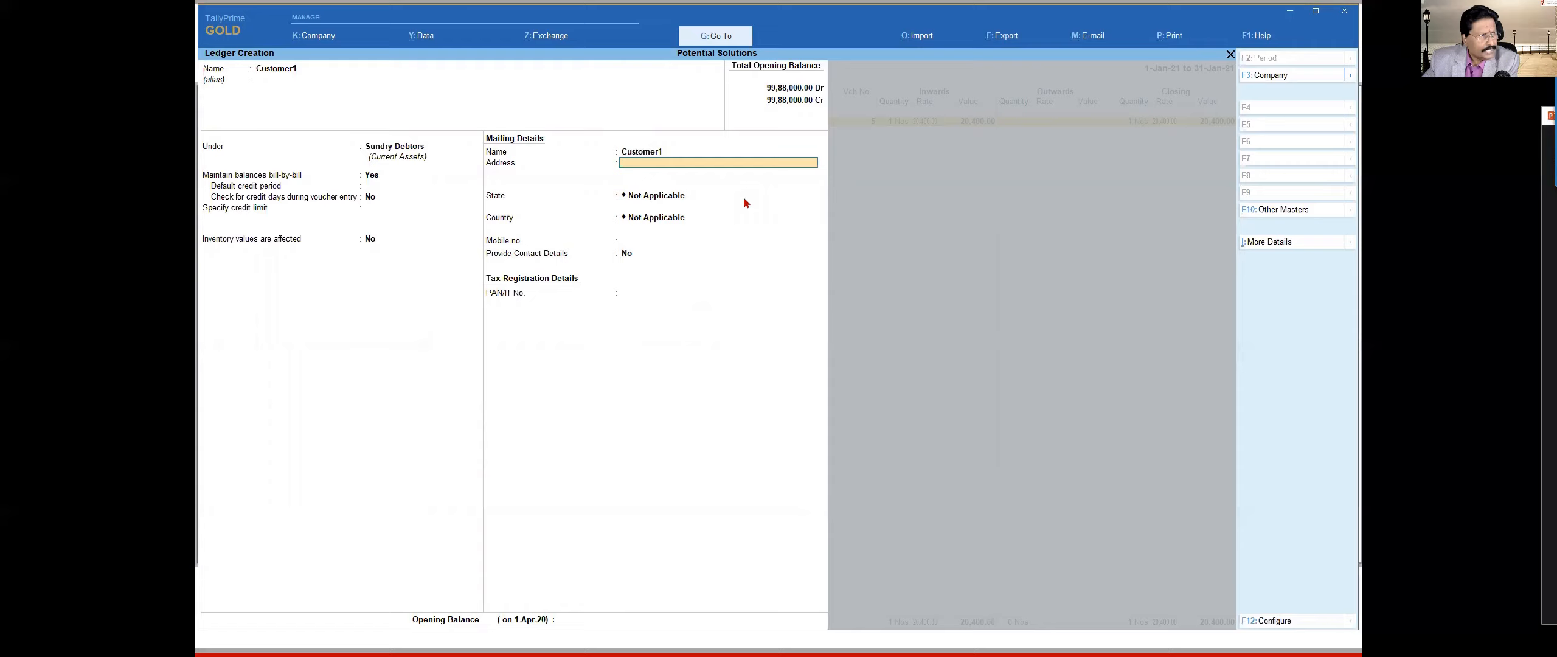
pyautogui.press('Return')
pyautogui.press('Return')
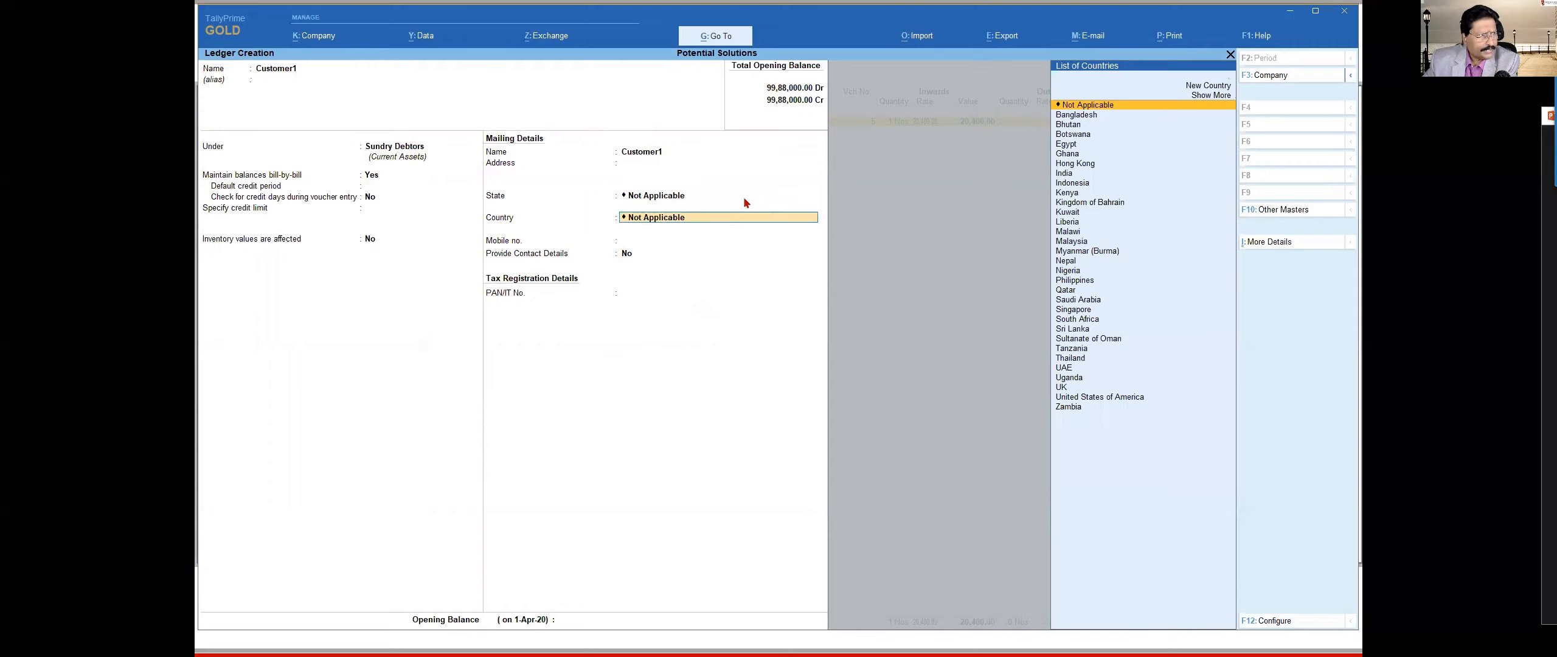
pyautogui.press('Return')
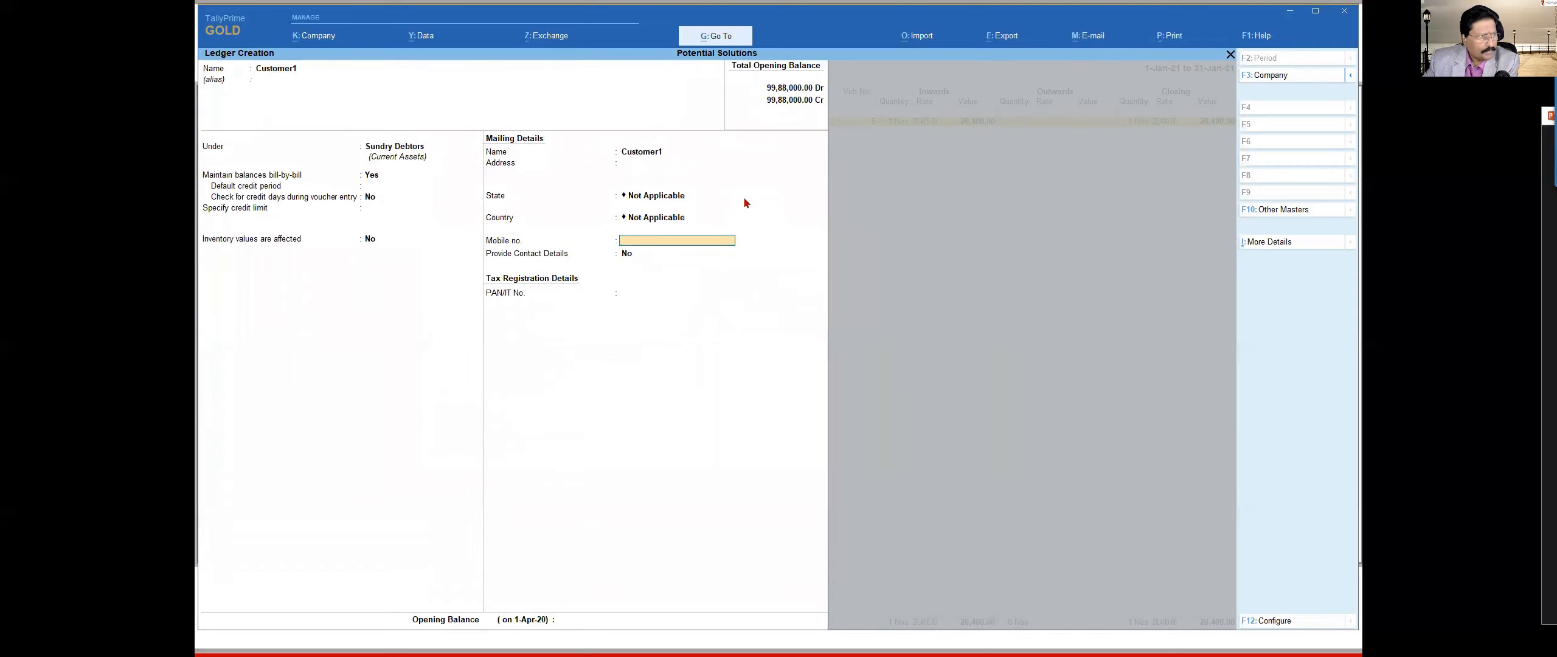
pyautogui.press('Return')
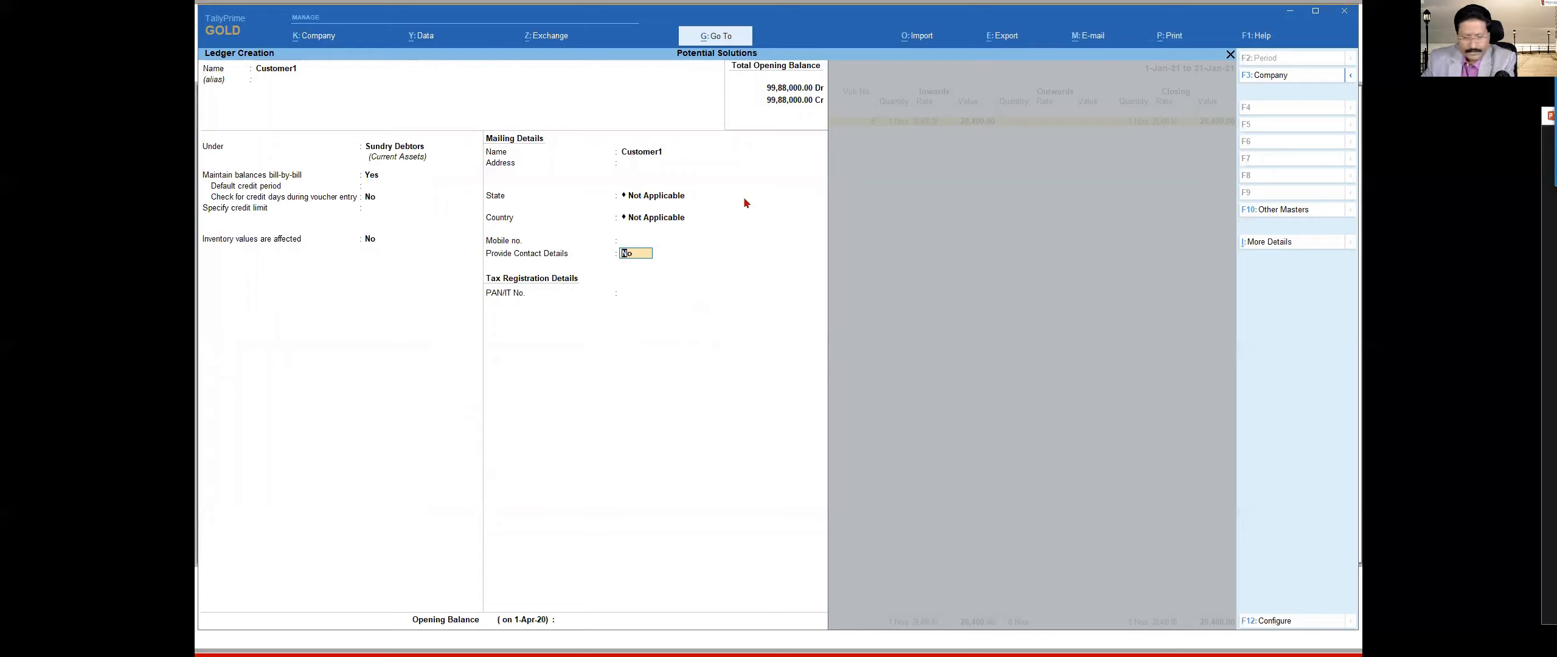
# Step: Set Provide Contact Details to Yes for Customer1 and accept the contact details form with its fields blank
pyautogui.write('y')
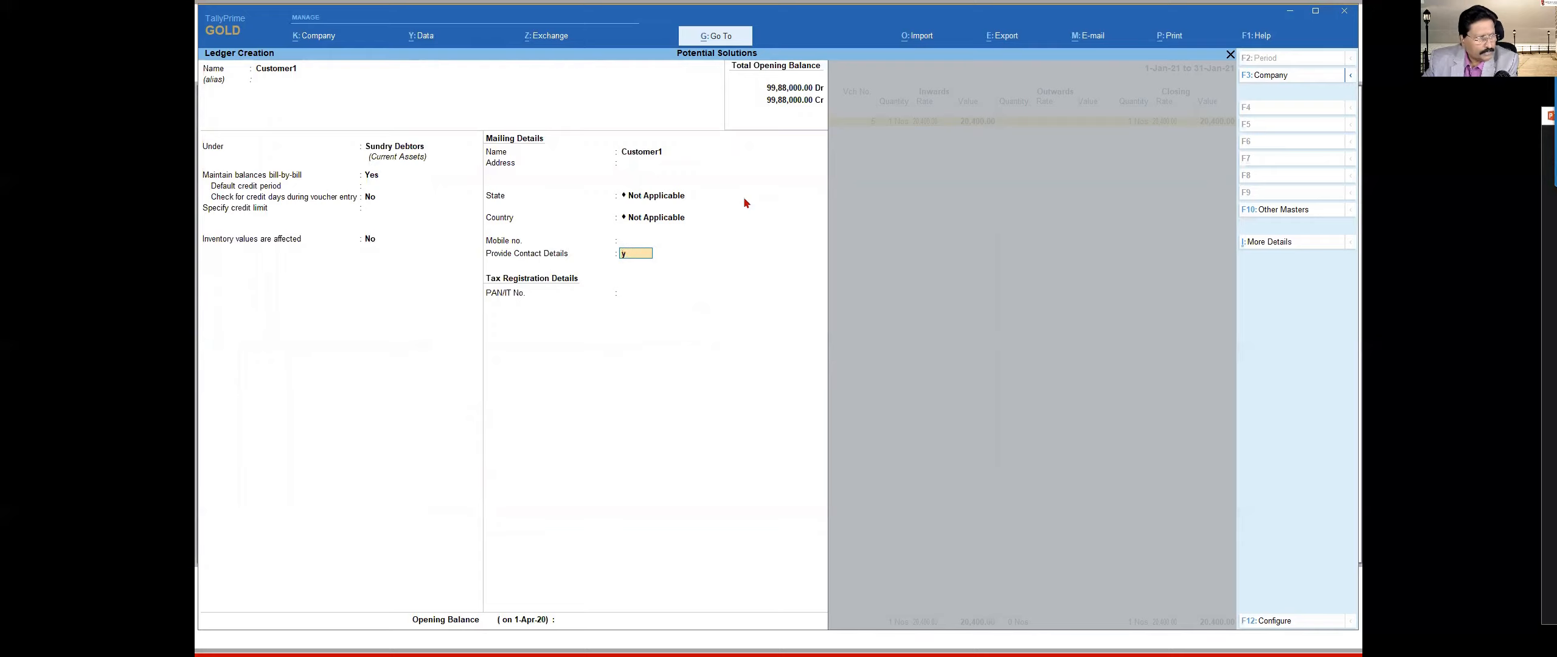
pyautogui.press('Return')
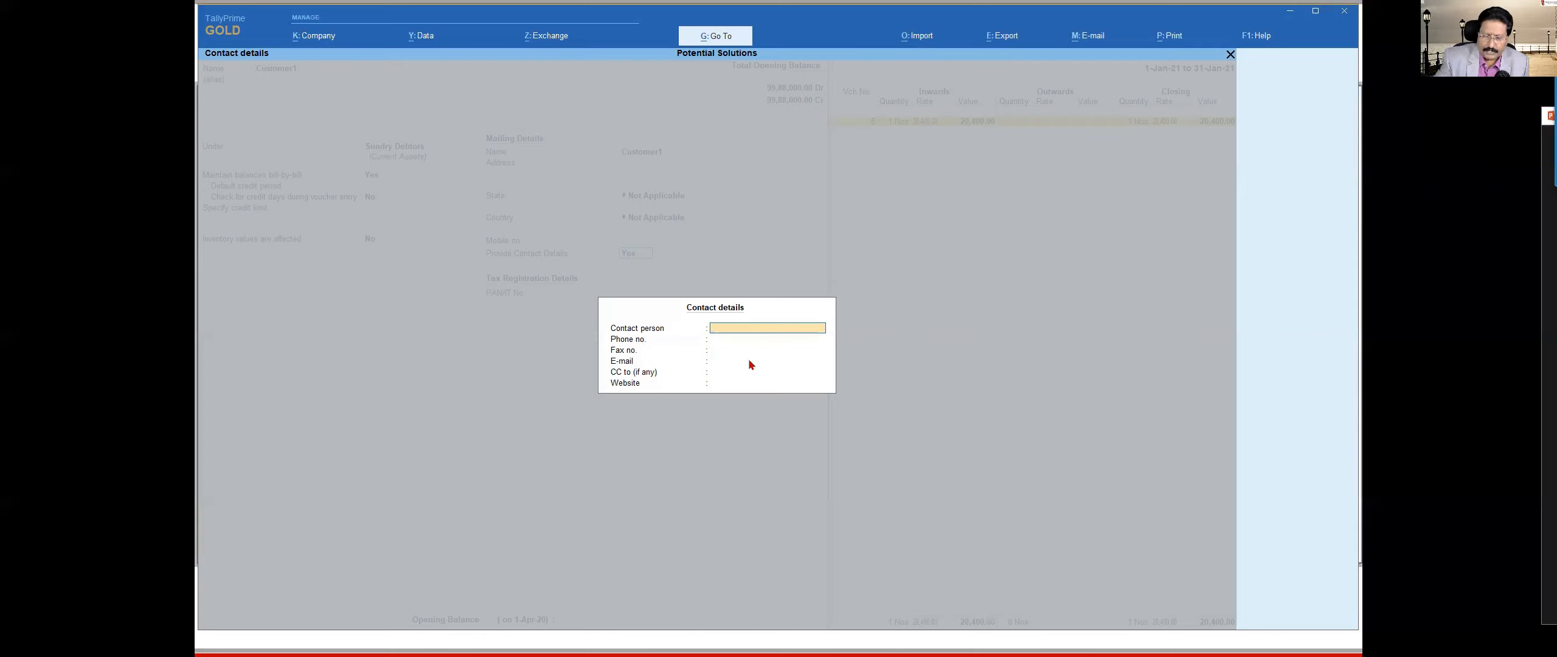
pyautogui.hotkey('ctrl', 'a')
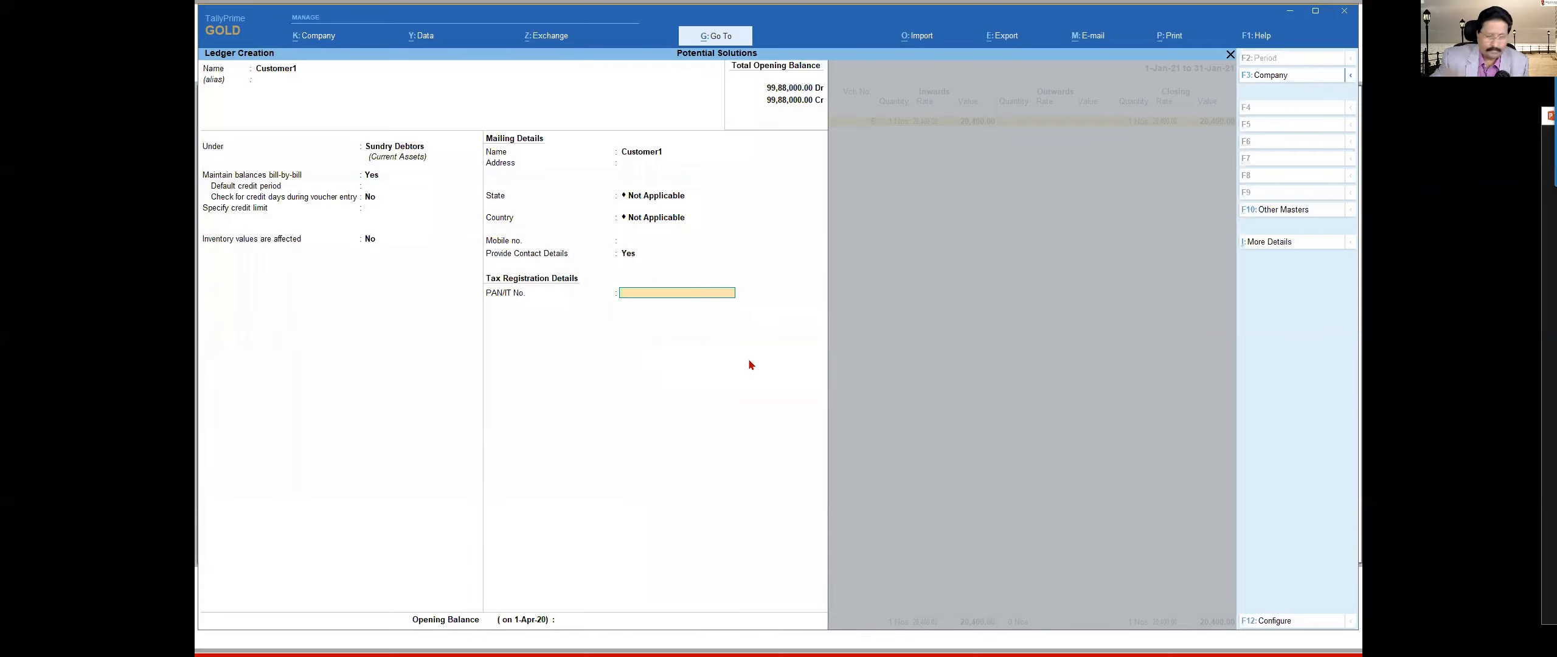
# Step: Open the ledger configuration, switch to the configuration slide and mark the Provide Bank Details option with an arrow
pyautogui.press('F12')
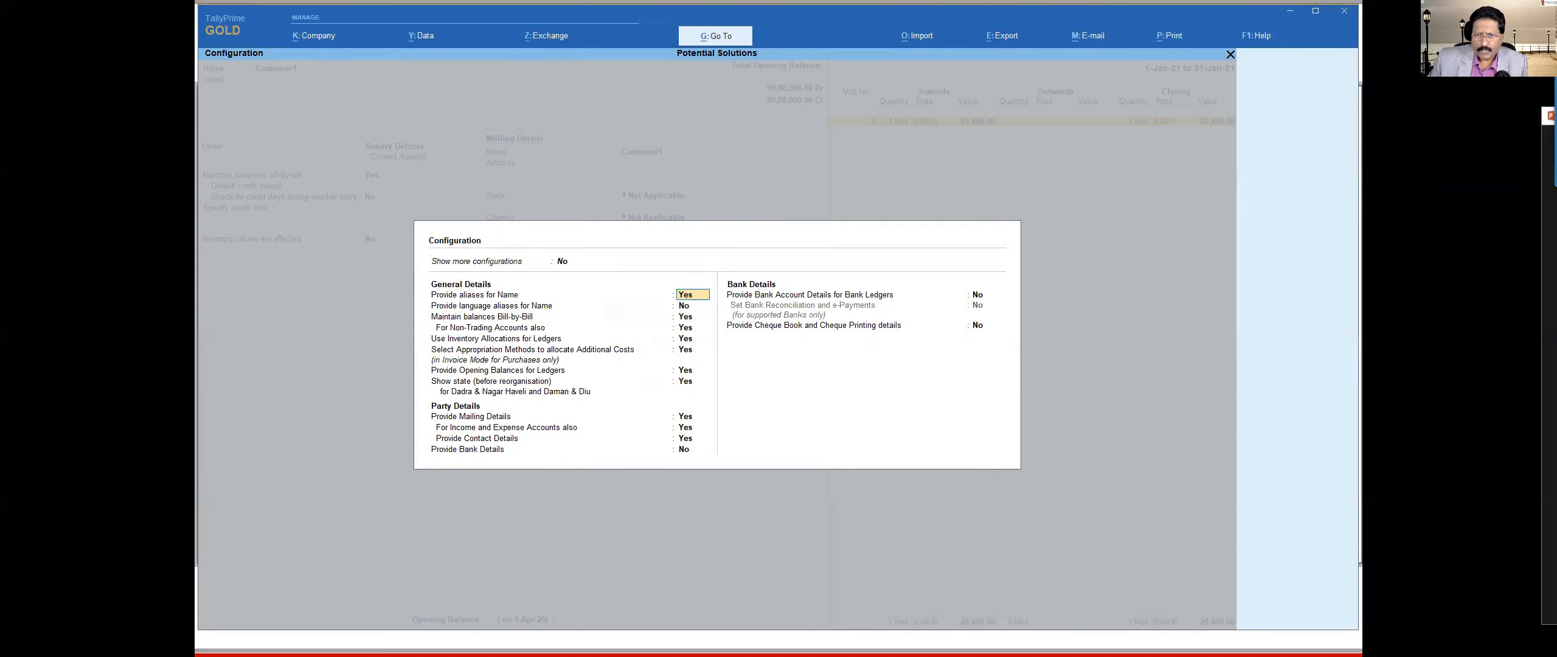
pyautogui.hotkey('alt', 'Tab')
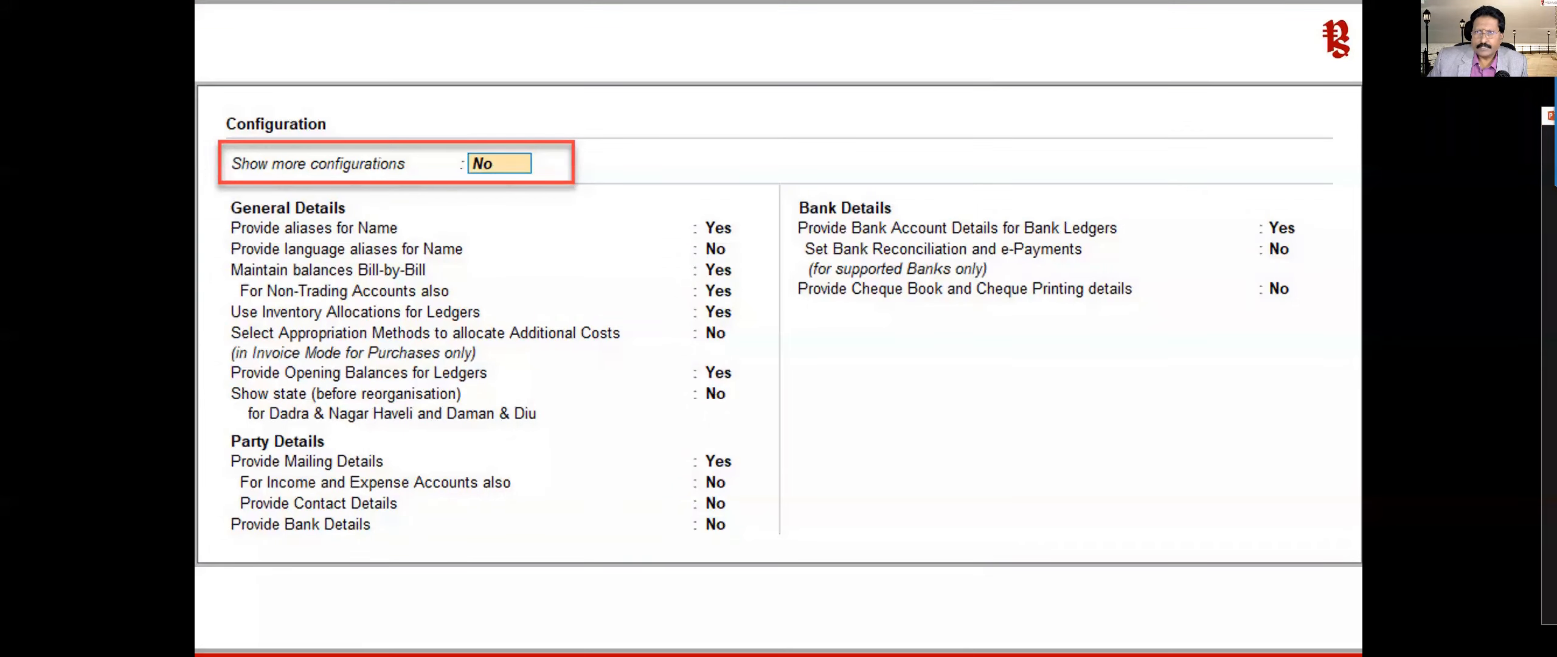
pyautogui.moveTo(598, 522); pyautogui.dragTo(379, 527)
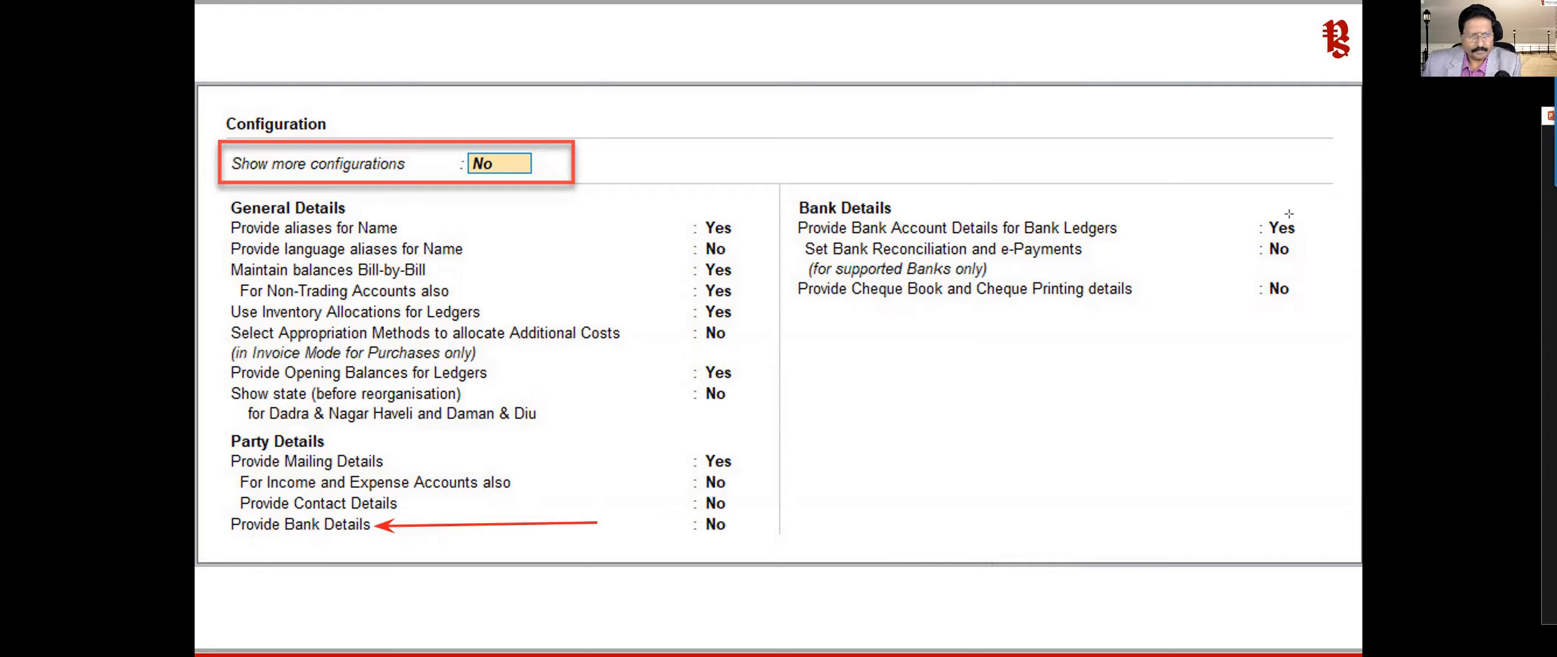
# Step: Switch back to TallyPrime, set Provide Bank Details to Yes in the ledger configuration and accept it
pyautogui.hotkey('alt', 'Tab')
pyautogui.press('Return')
pyautogui.press('Return')
pyautogui.press('Return')
pyautogui.press('Return')
pyautogui.press('Return')
pyautogui.press('Return')
pyautogui.press('Return')
pyautogui.press('Return')
pyautogui.press('Return')
pyautogui.press('Return')
pyautogui.press('Return')
pyautogui.press('y')
pyautogui.press('Return')
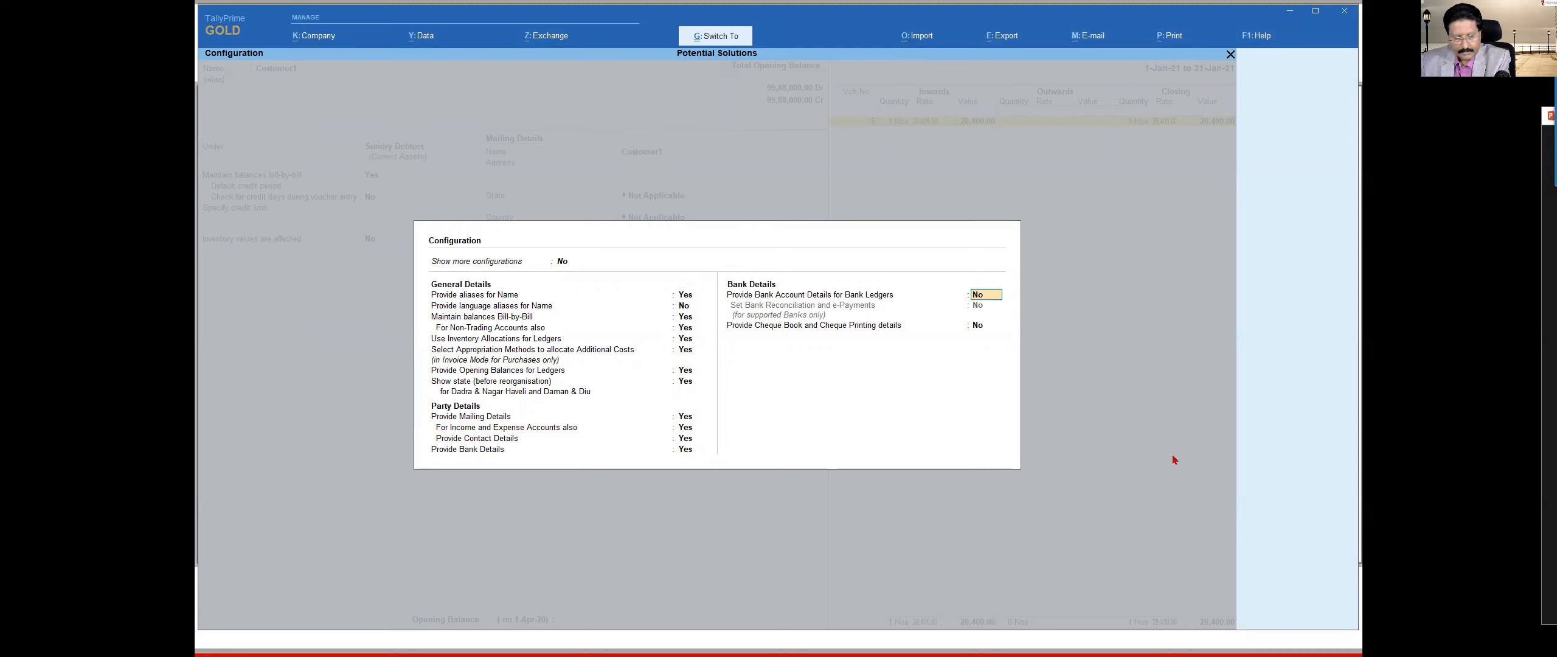
pyautogui.hotkey('ctrl', 'a')
# Step: Advance through Customer1's fields without changes to Provide bank details and mark that field with an arrow
pyautogui.press('Return')
pyautogui.press('Return')
pyautogui.press('Return')
pyautogui.press('Return')
pyautogui.press('Return')
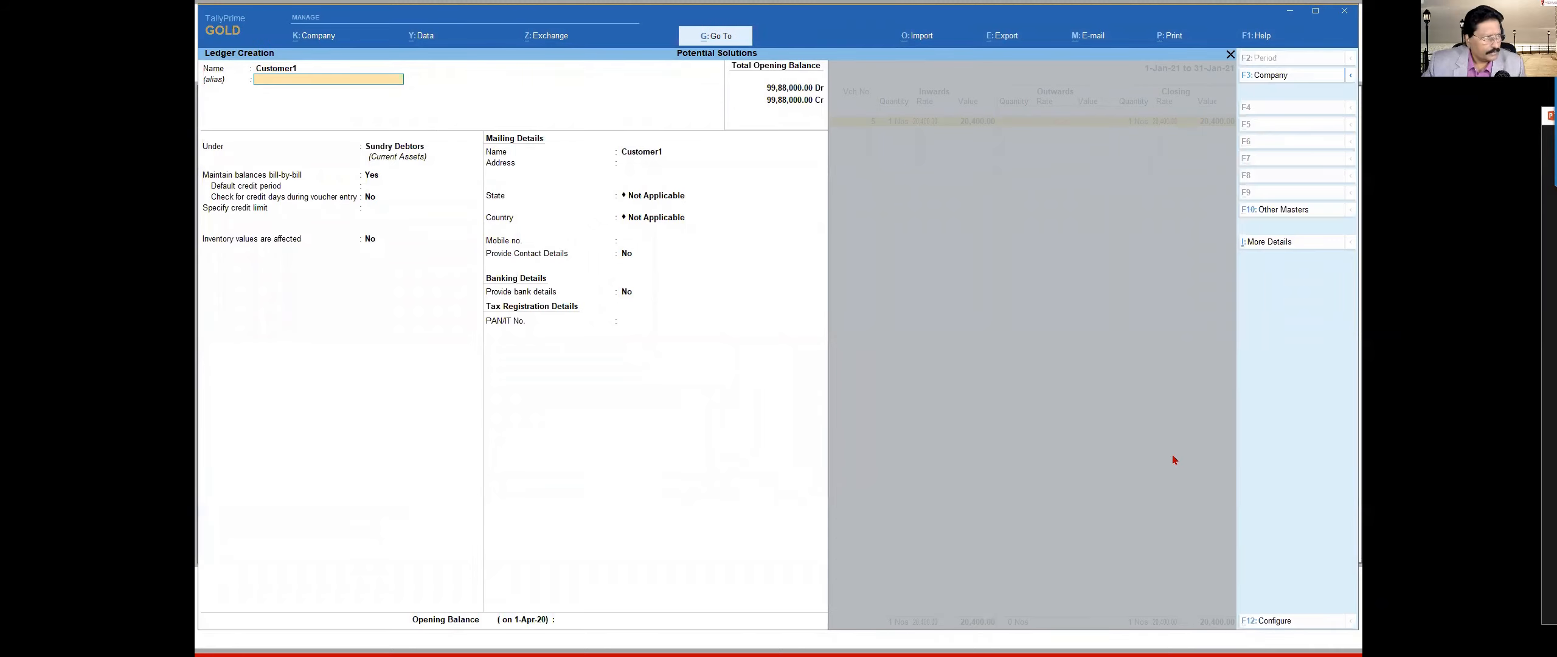
pyautogui.press('Return')
pyautogui.press('Return')
pyautogui.press('Return')
pyautogui.press('Return')
pyautogui.press('Return')
pyautogui.press('Return')
pyautogui.press('Return')
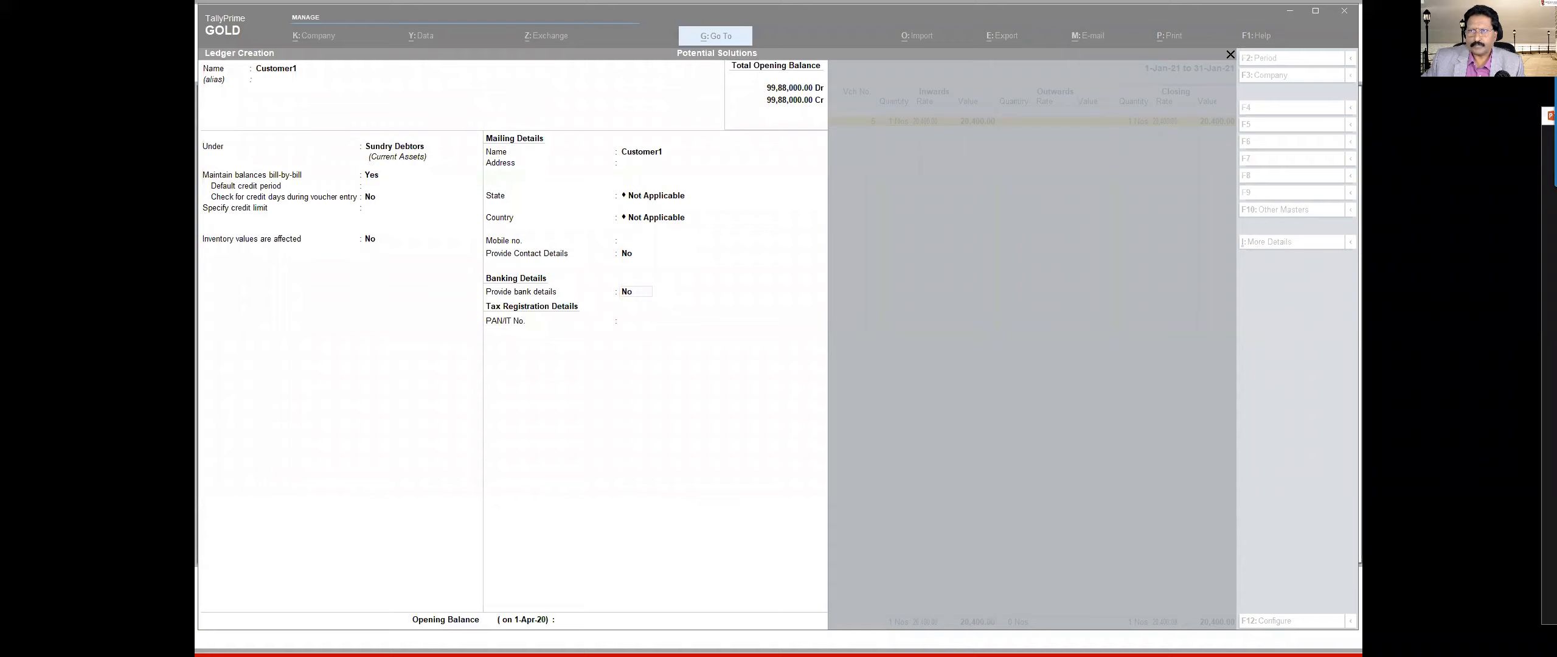
pyautogui.moveTo(766, 297); pyautogui.dragTo(672, 296)
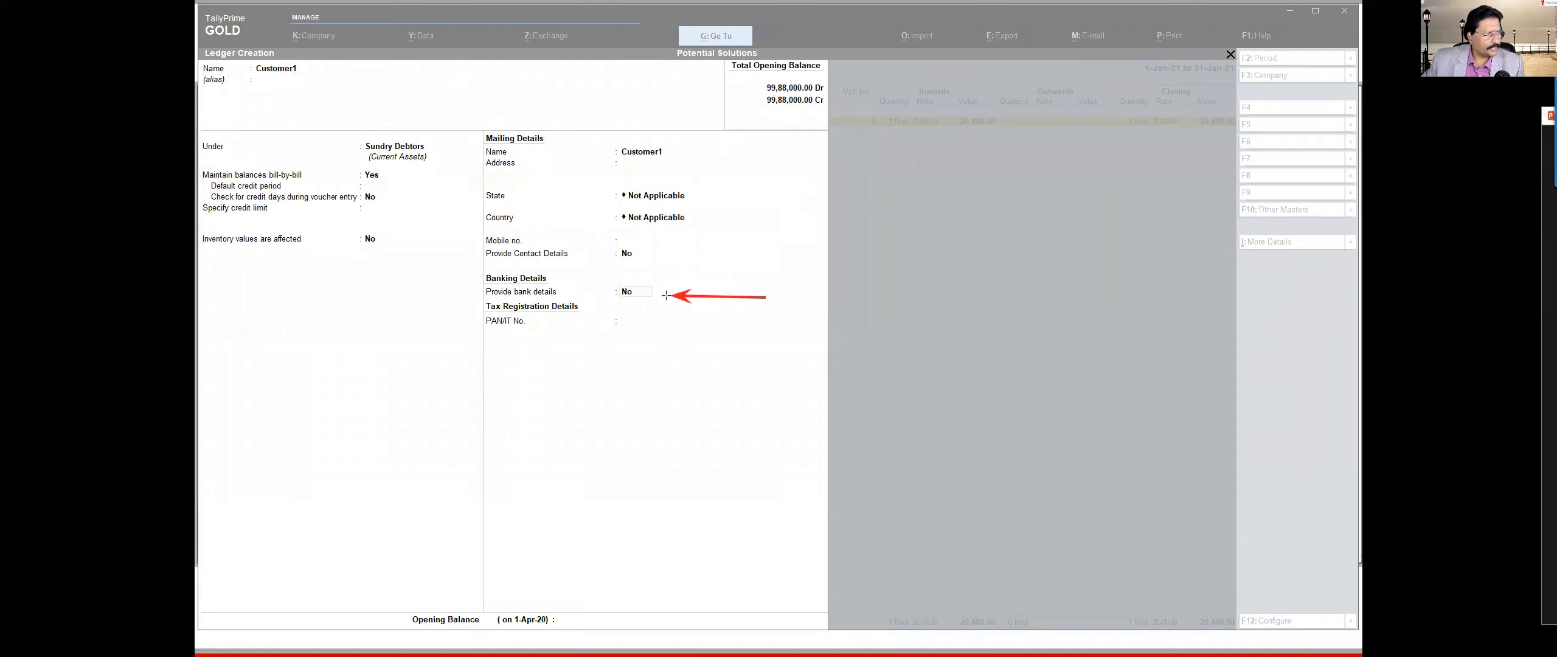
# Step: Mark Customer1's bank details field with another arrow, set Provide bank details to Yes and view the full transaction type list without choosing one
pyautogui.moveTo(571, 363); pyautogui.dragTo(546, 299)
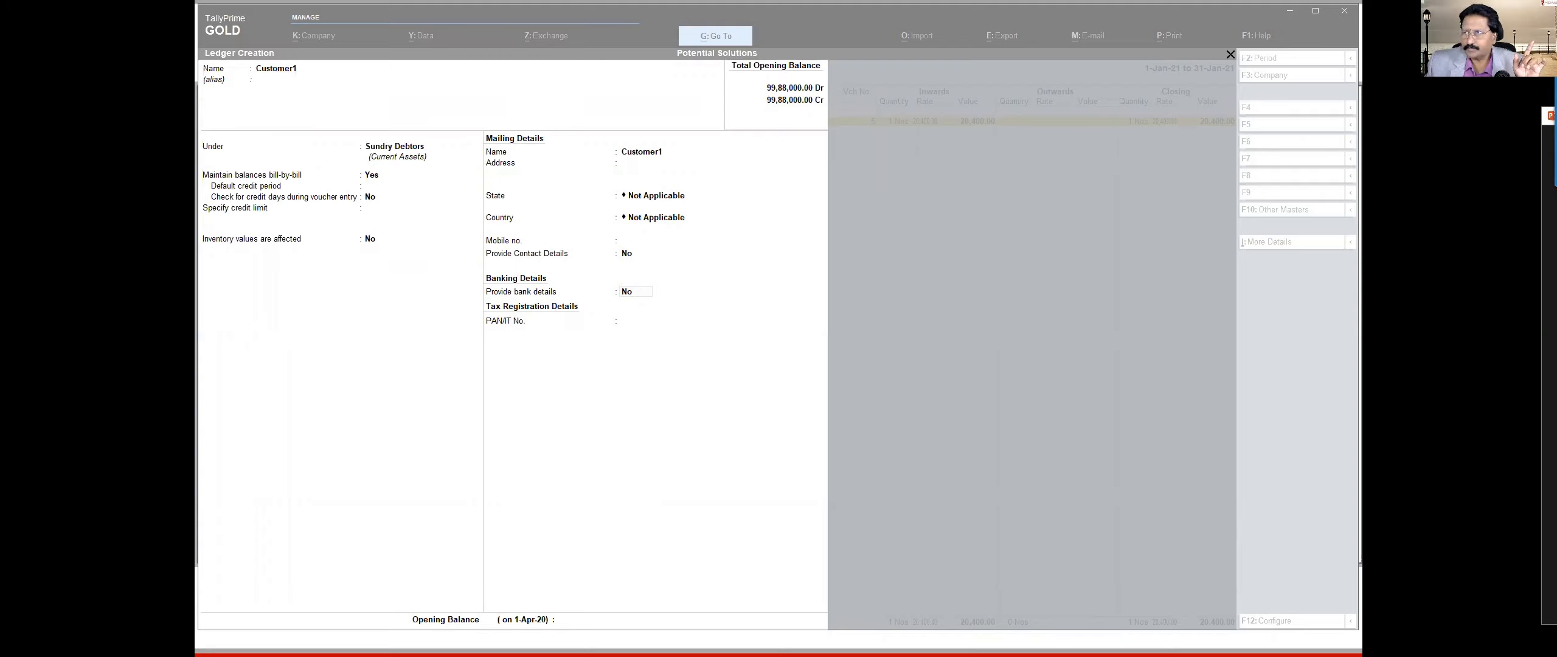
pyautogui.click(641, 297)
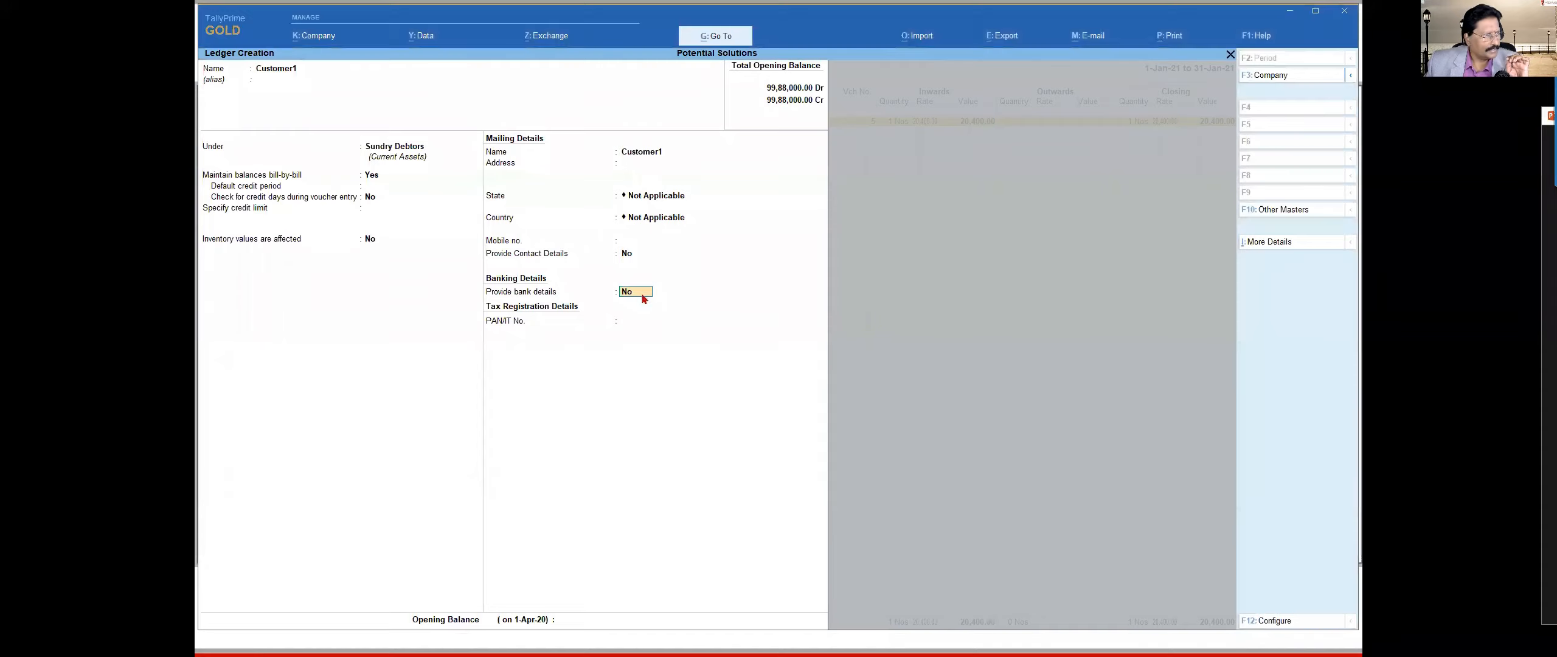
pyautogui.press('y')
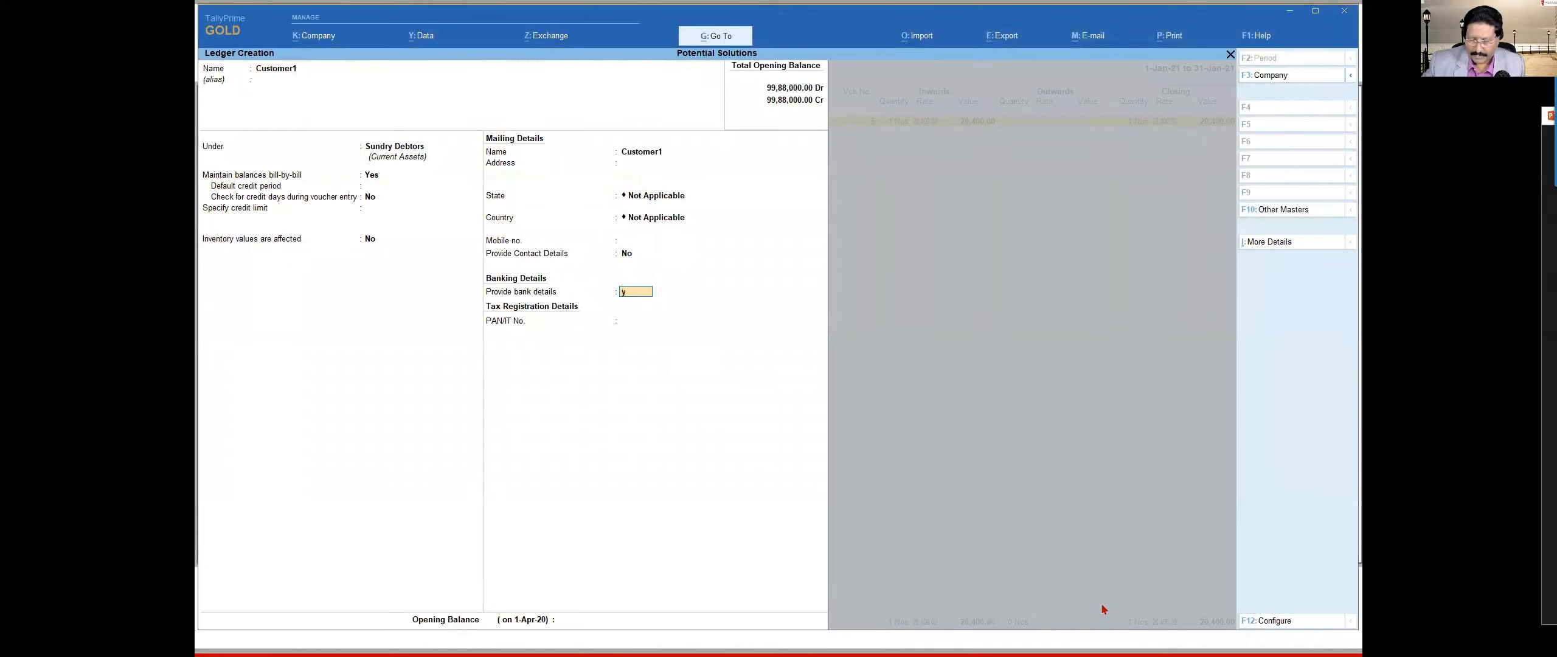
pyautogui.press('Return')
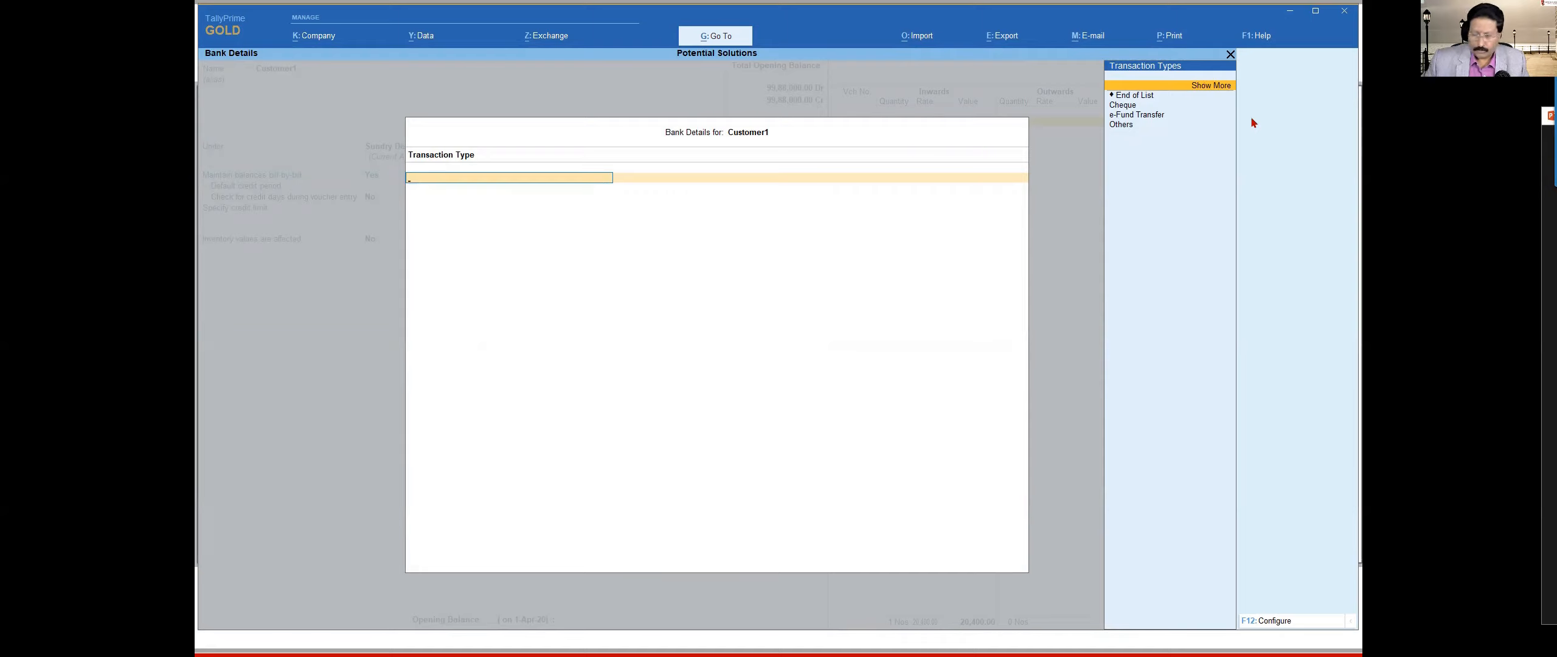
pyautogui.press('Return')
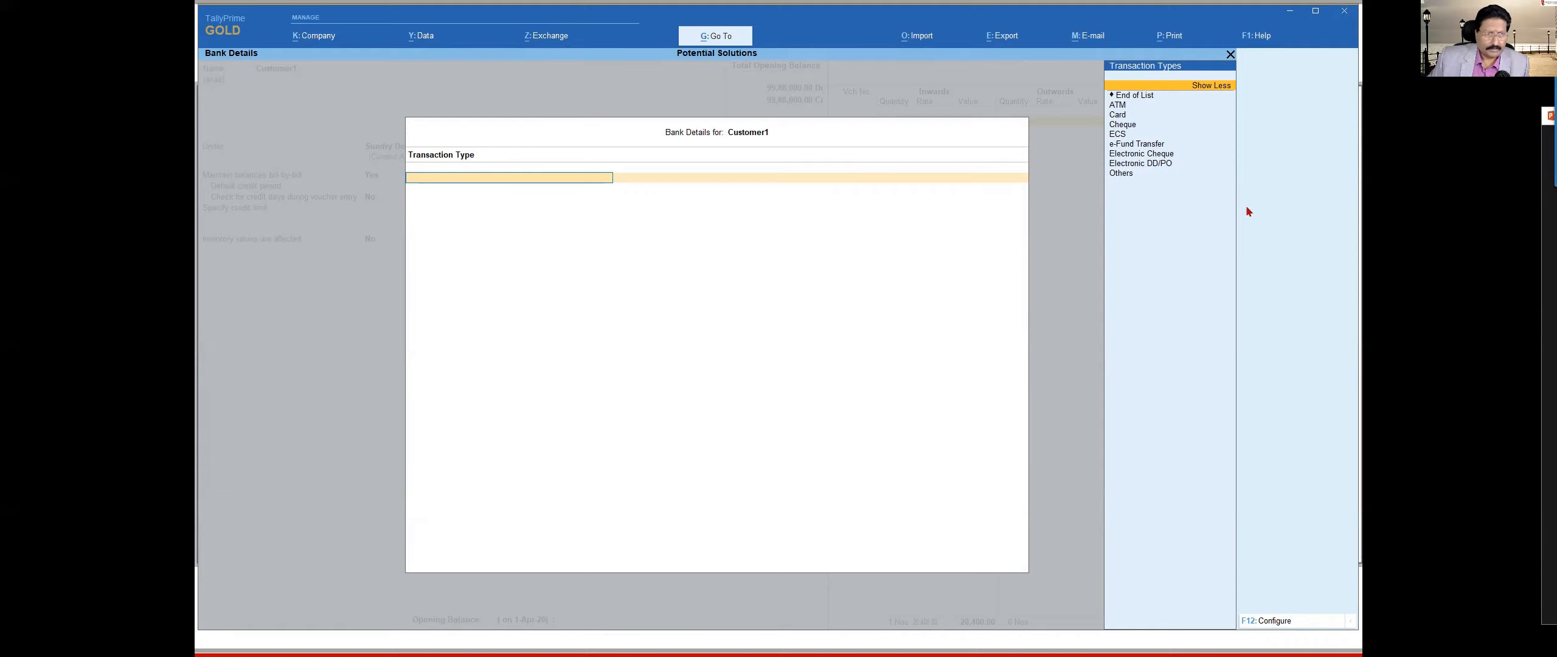
pyautogui.press('Escape')
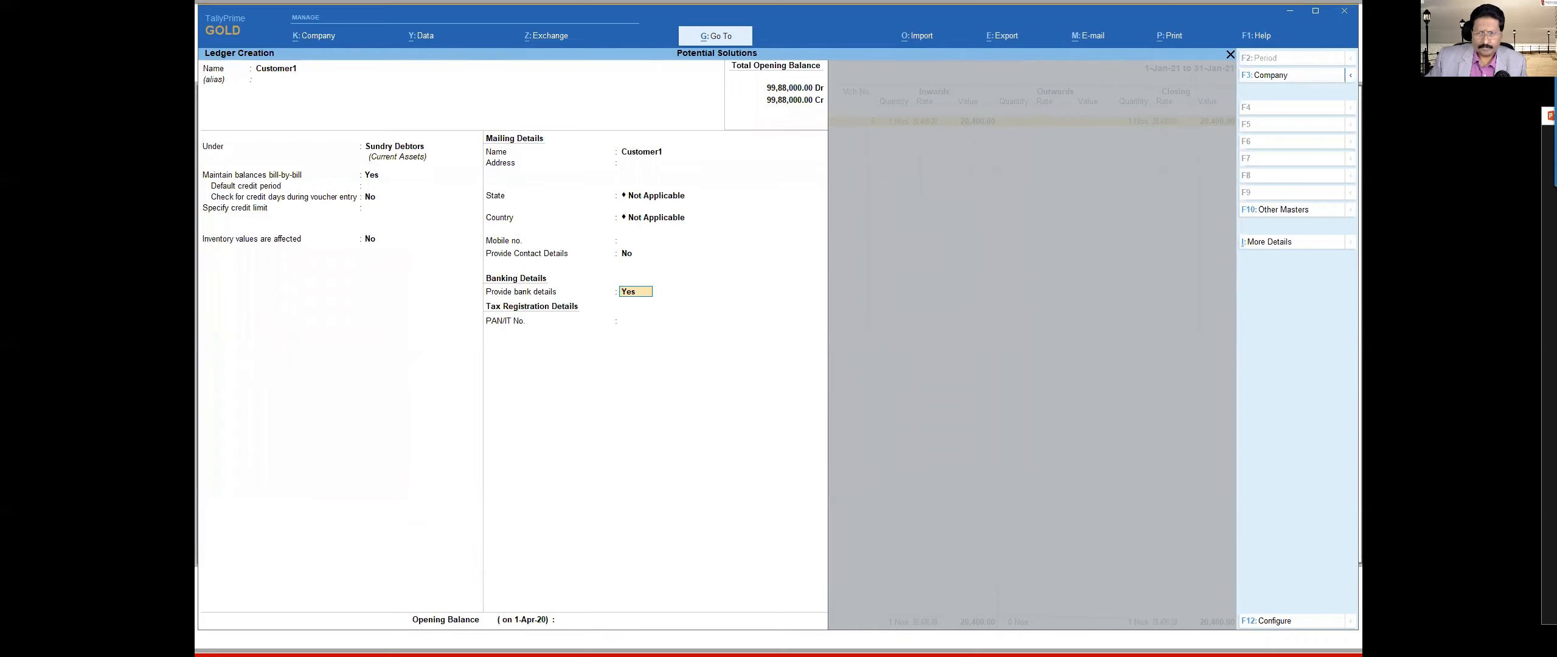
# Step: Switch to the configuration slide and mark the Provide Opening Balances for Ledgers option and its Yes value with arrows
pyautogui.hotkey('alt', 'Tab')
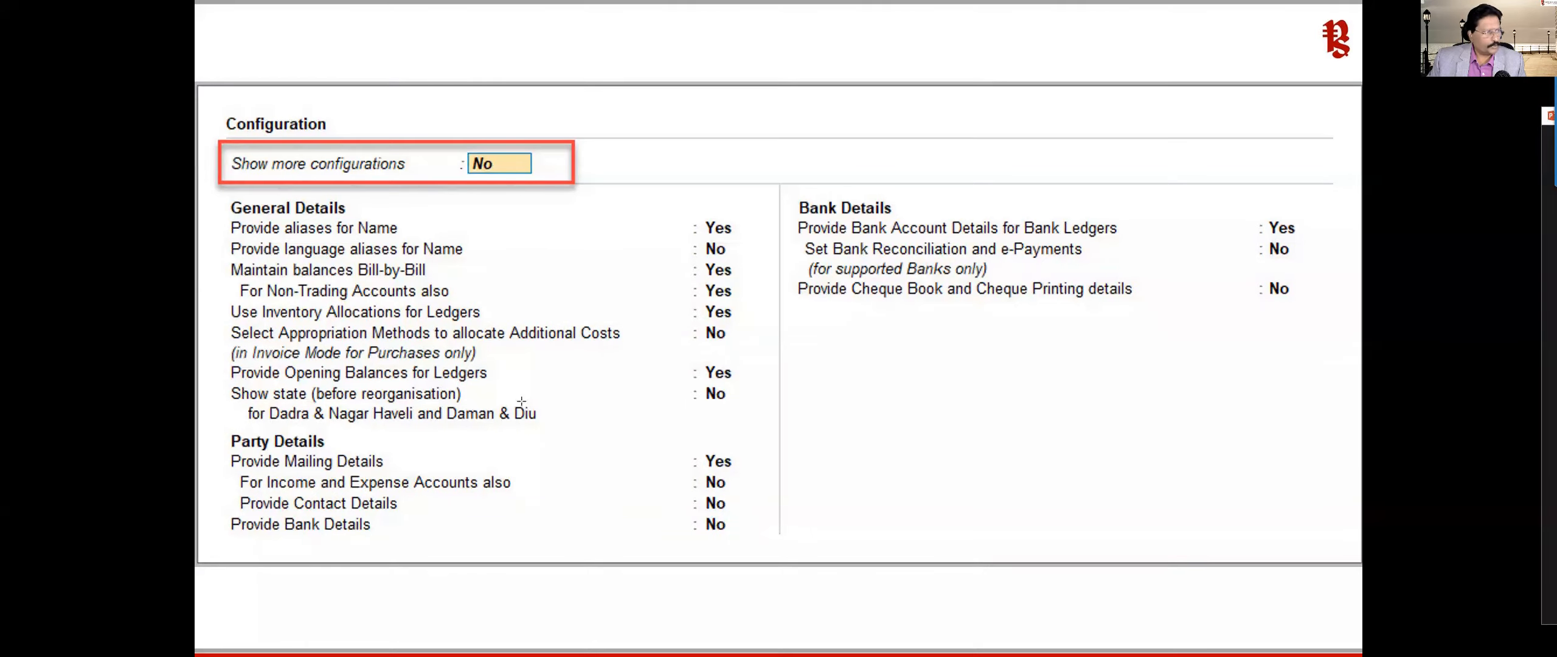
pyautogui.moveTo(663, 374); pyautogui.dragTo(501, 370)
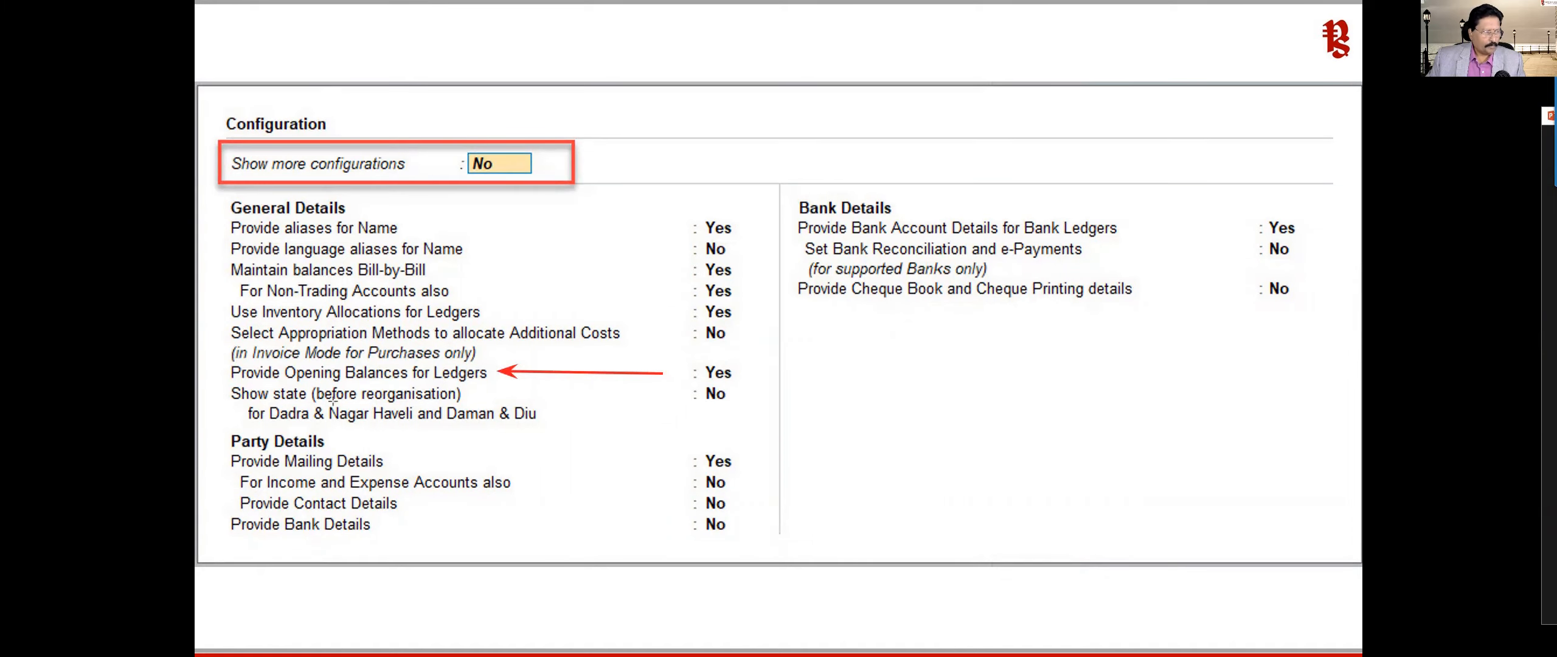
pyautogui.moveTo(307, 421); pyautogui.dragTo(376, 382)
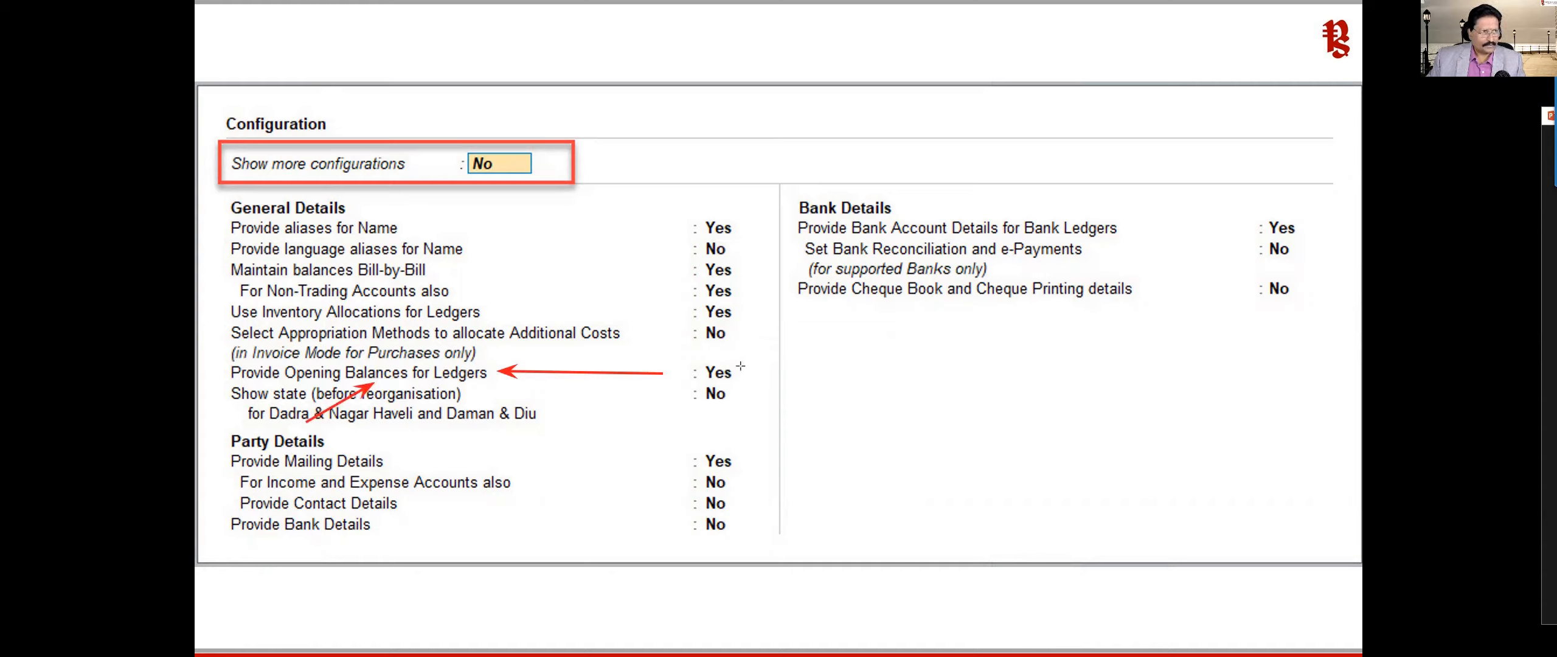
pyautogui.moveTo(814, 371); pyautogui.dragTo(743, 375)
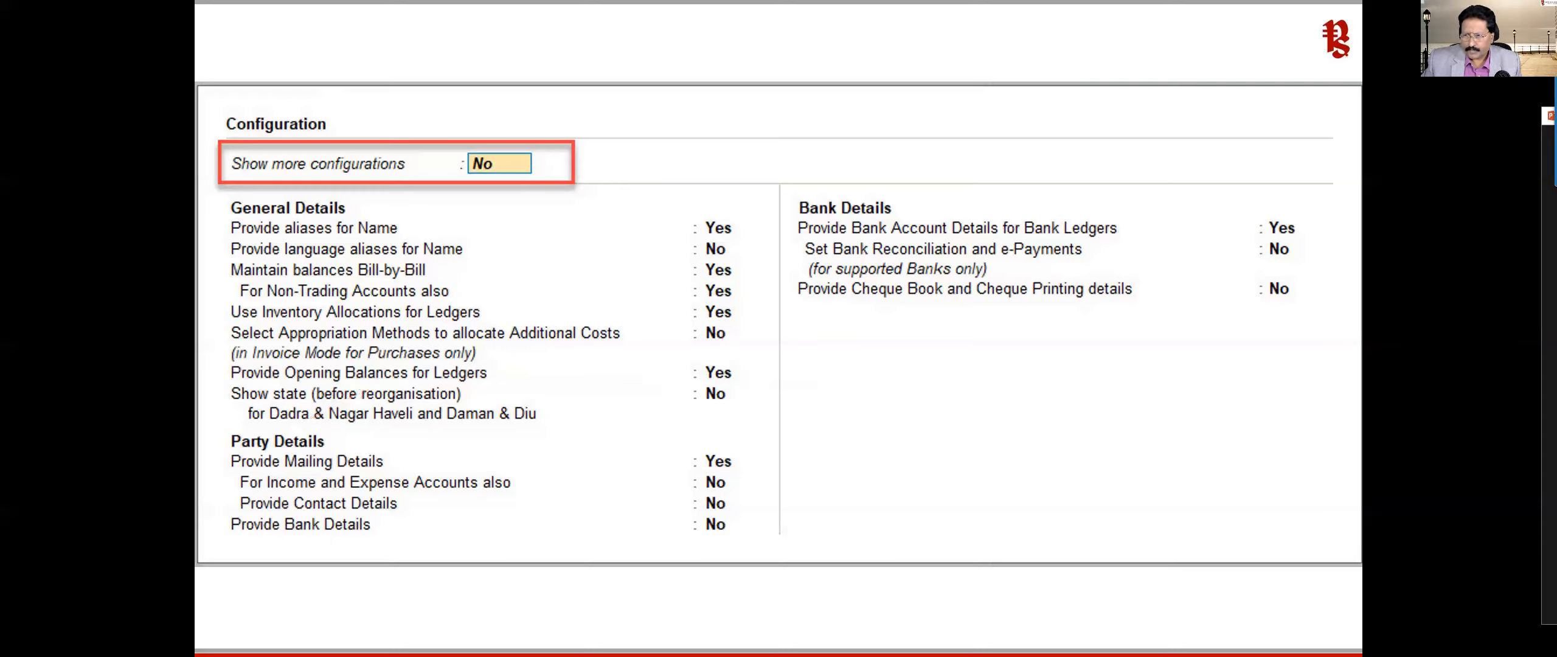
# Step: Switch back to TallyPrime, mark the Opening Balance field of Customer1 with two arrows and clear the annotations
pyautogui.hotkey('alt', 'Tab')
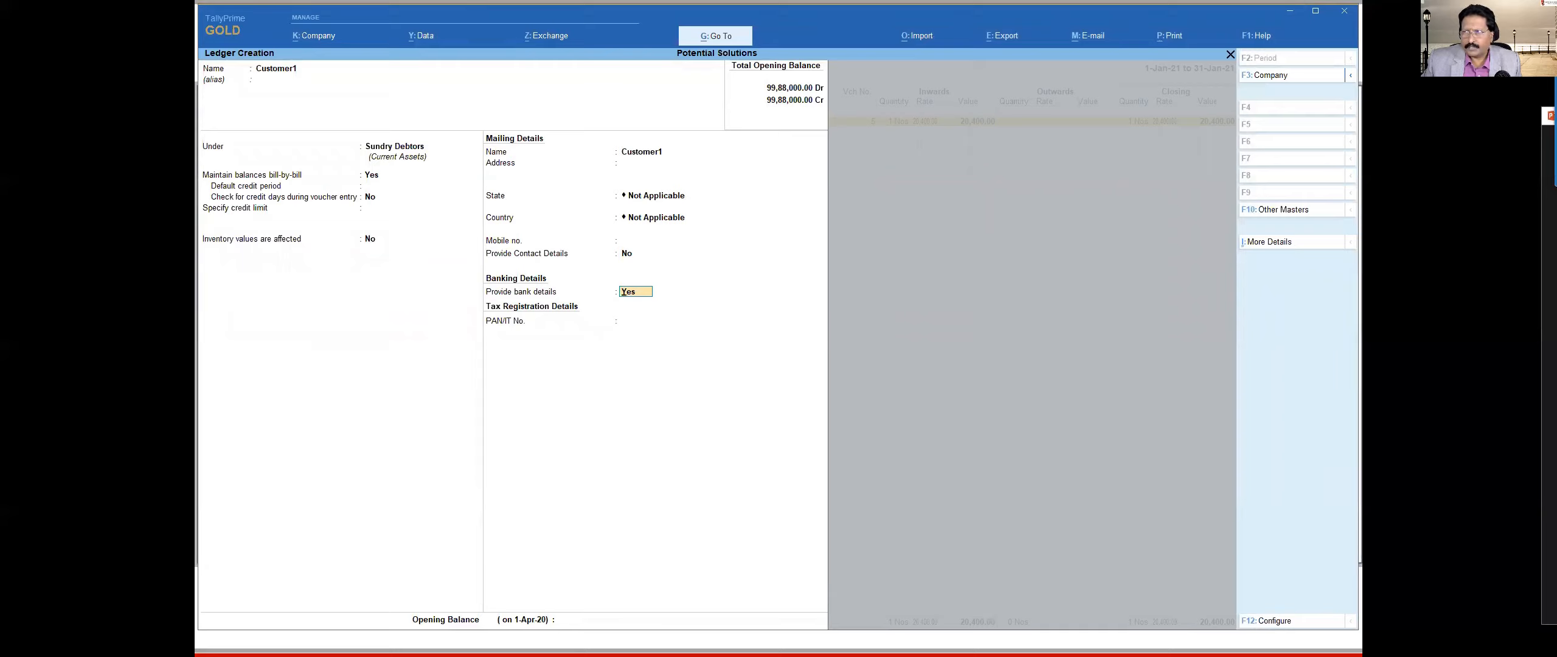
pyautogui.hotkey('alt', 'Tab')
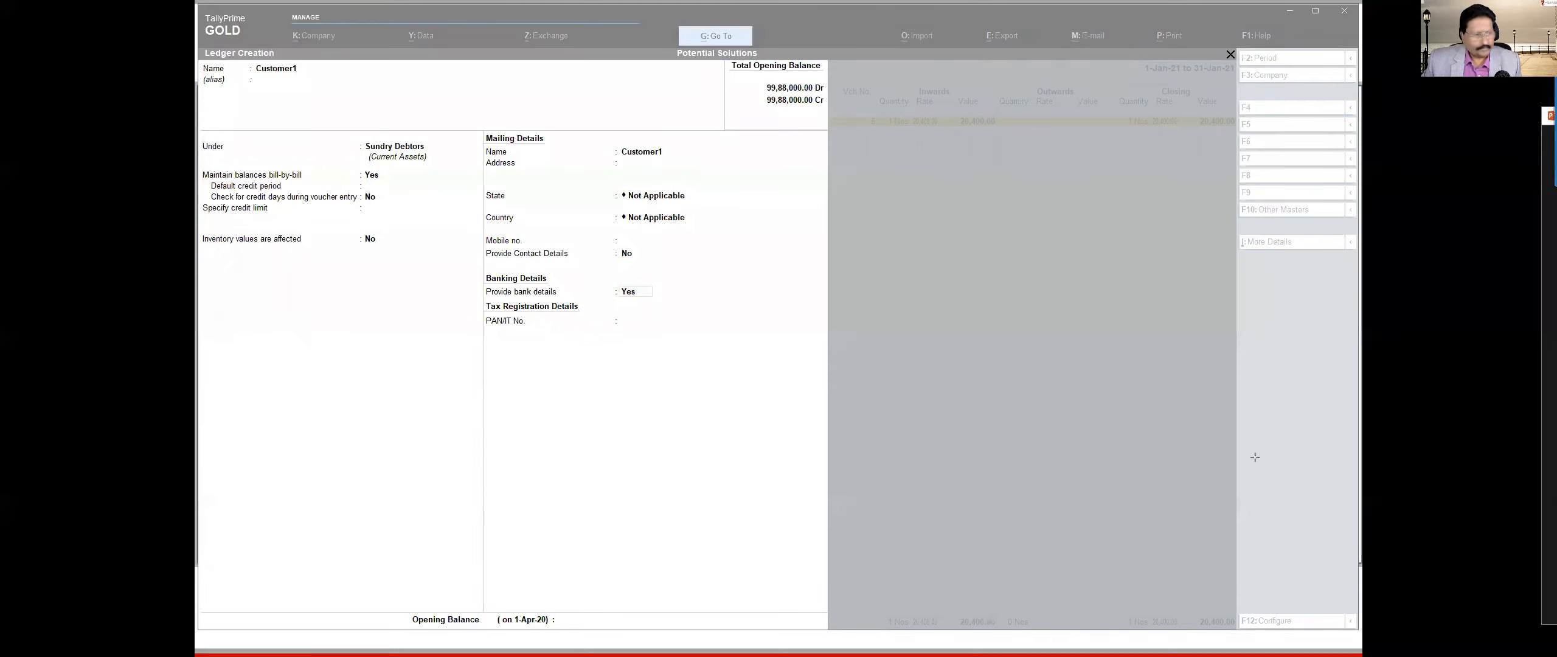
pyautogui.moveTo(725, 493); pyautogui.dragTo(569, 621)
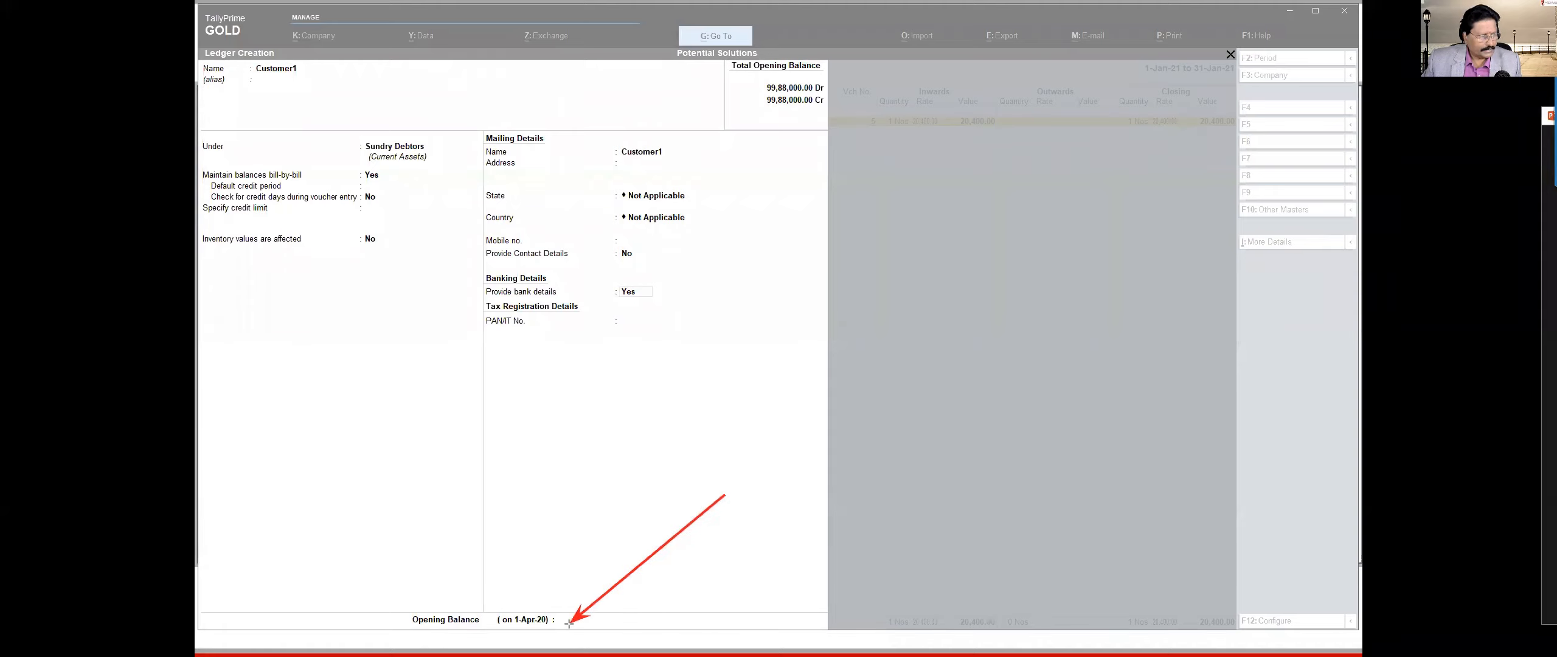
pyautogui.moveTo(382, 640); pyautogui.dragTo(426, 626)
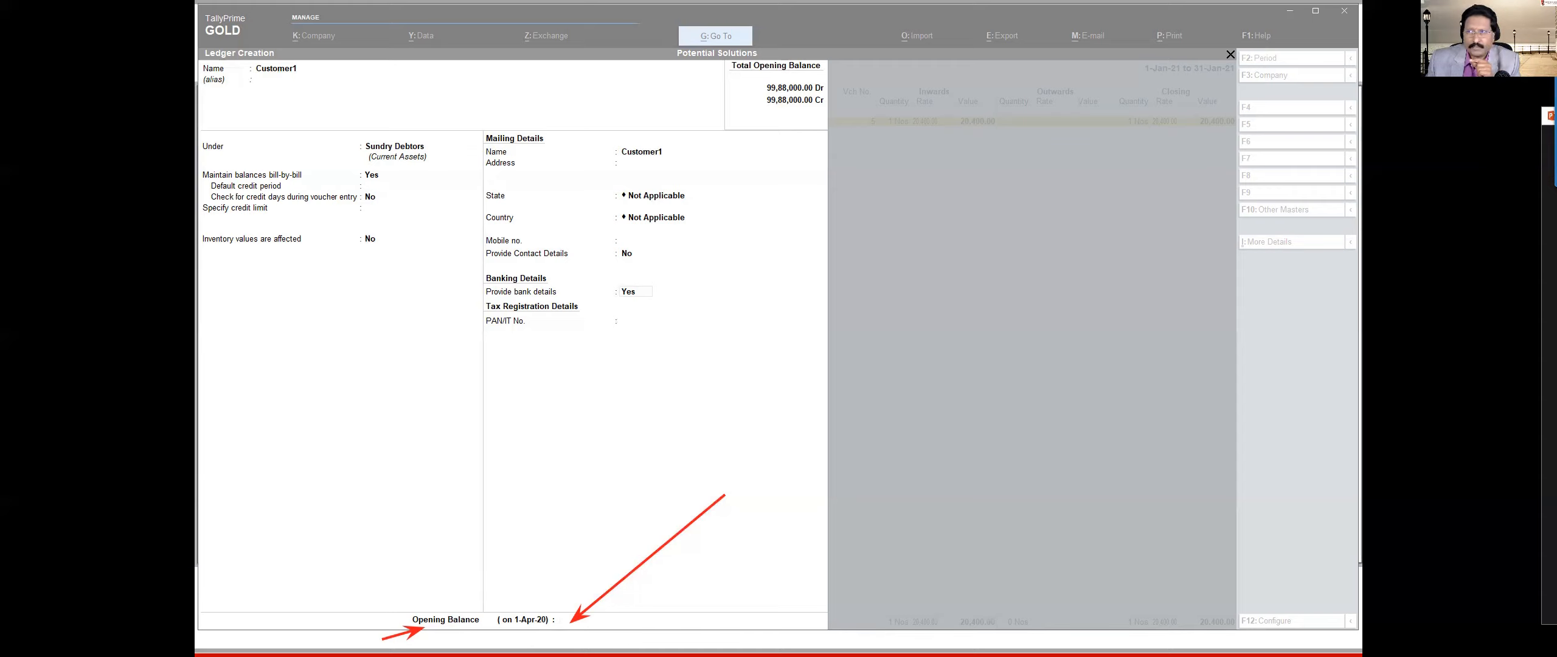
pyautogui.press('Escape')
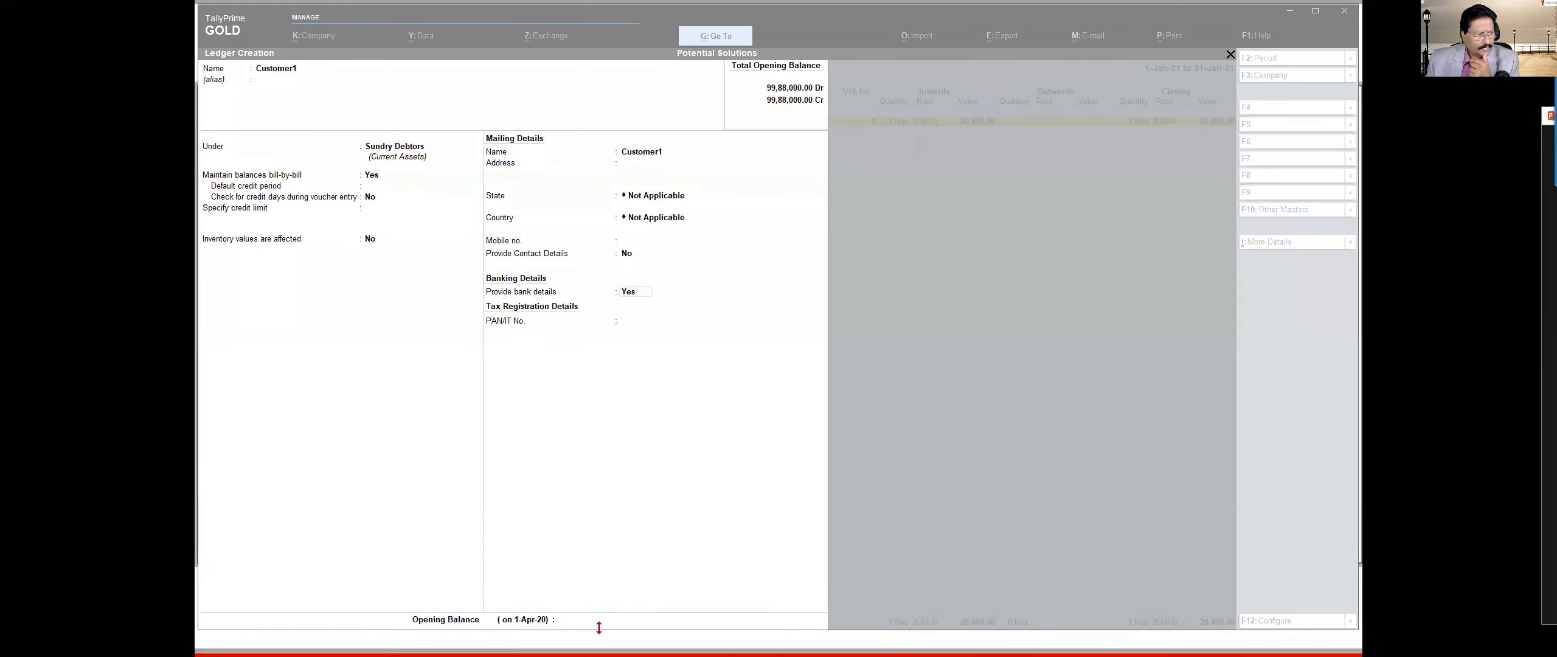
# Step: Enter an opening balance of 787654 for the Customer1 ledger
pyautogui.click(575, 621)
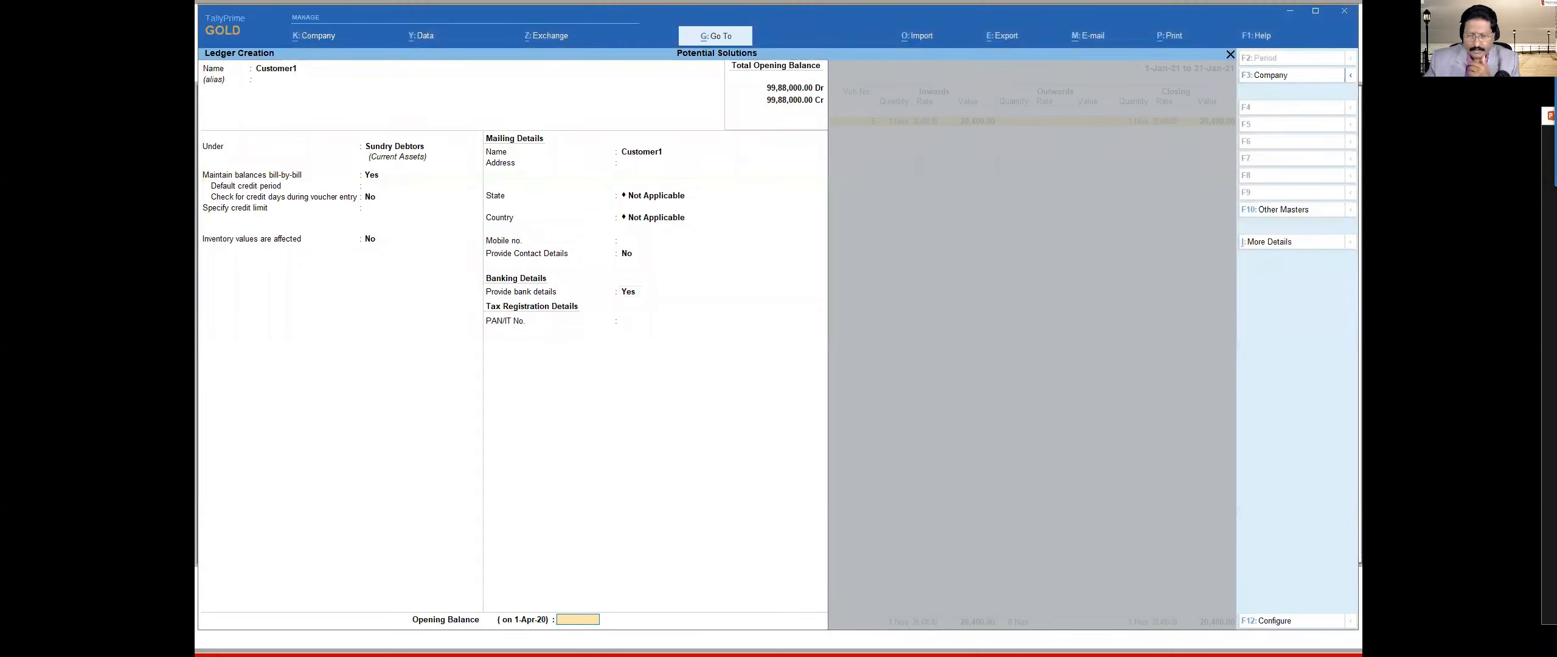
pyautogui.write('787654')
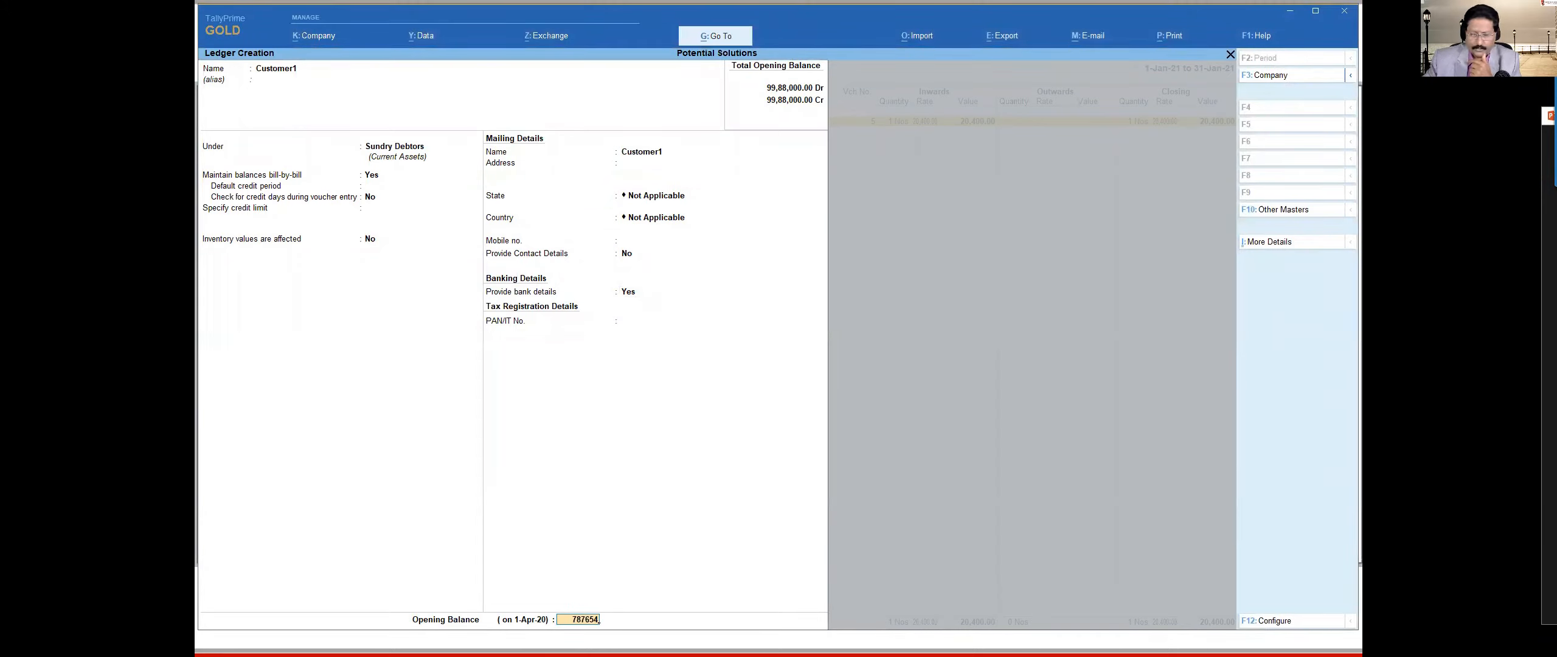
pyautogui.press('Return')
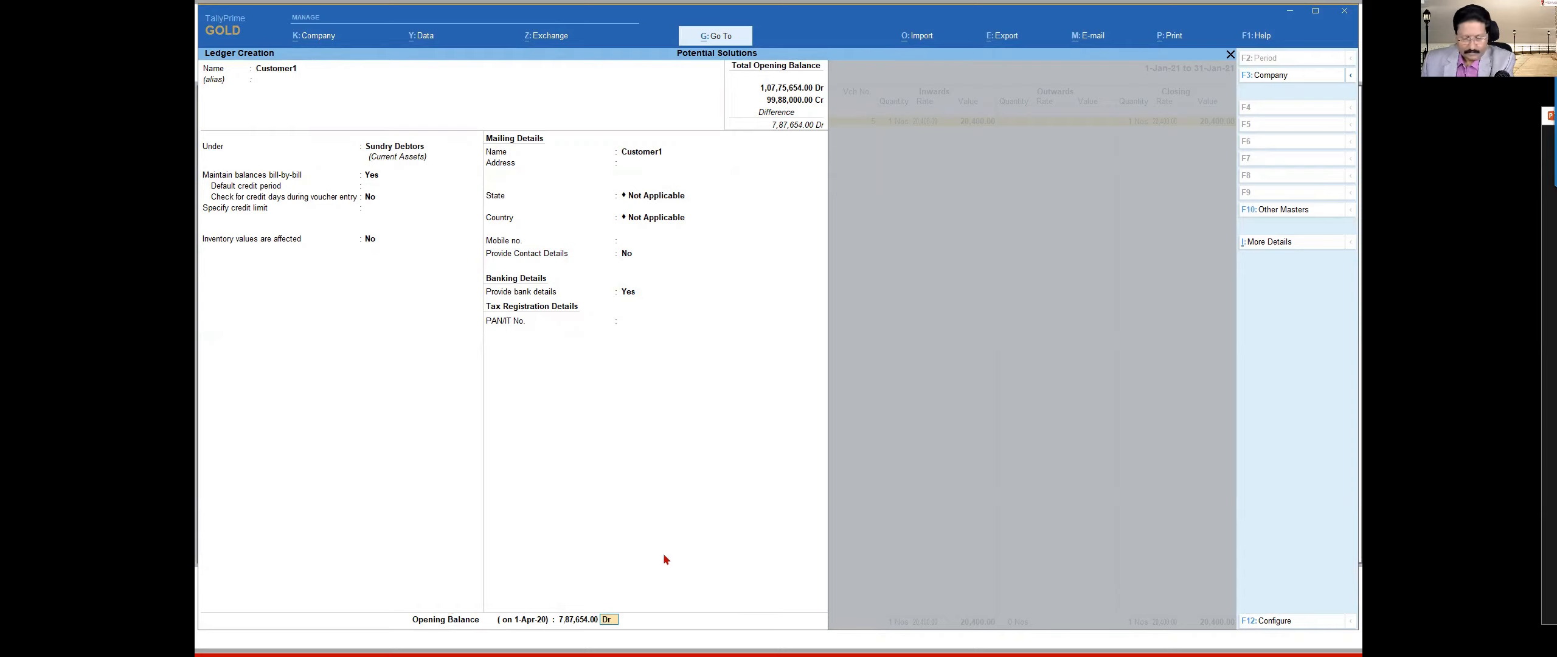
# Step: Set Provide Opening Balances for Ledgers to No in the ledger configuration and accept it
pyautogui.press('F12')
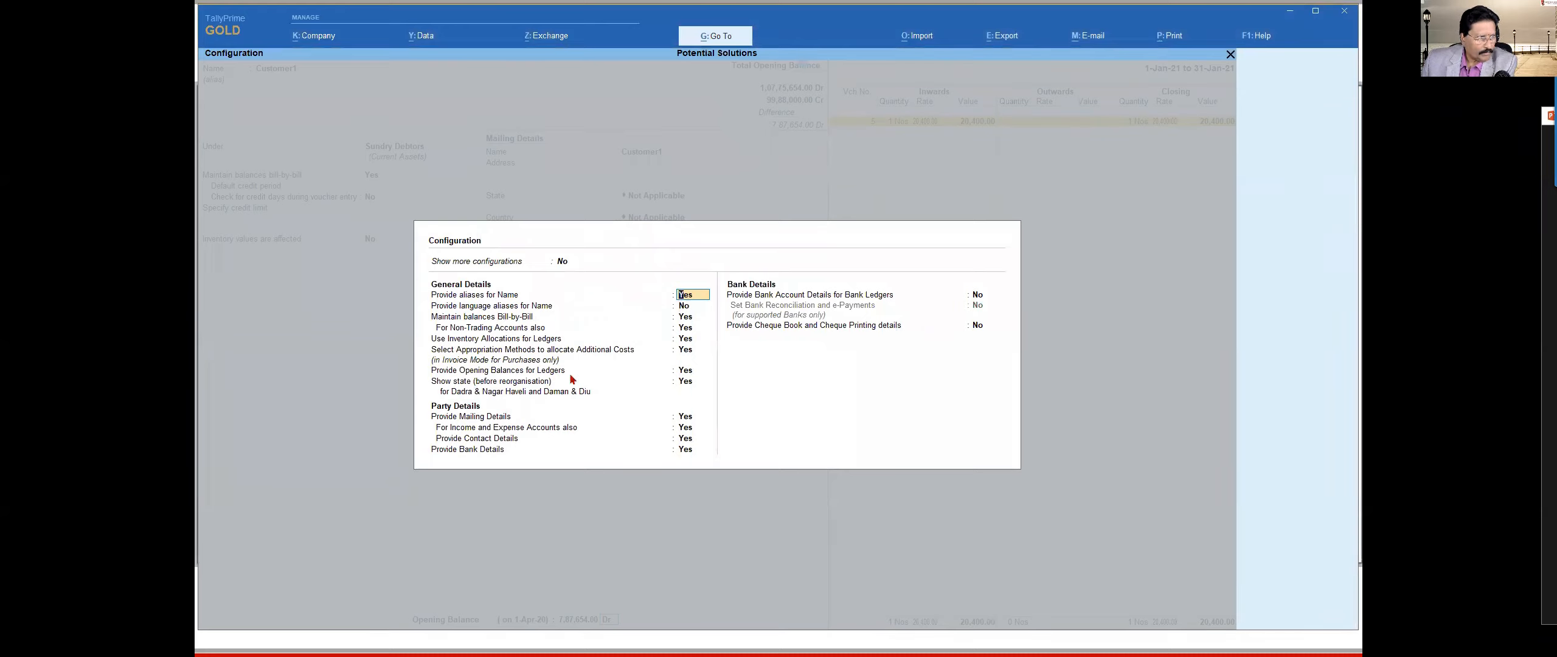
pyautogui.click(685, 371)
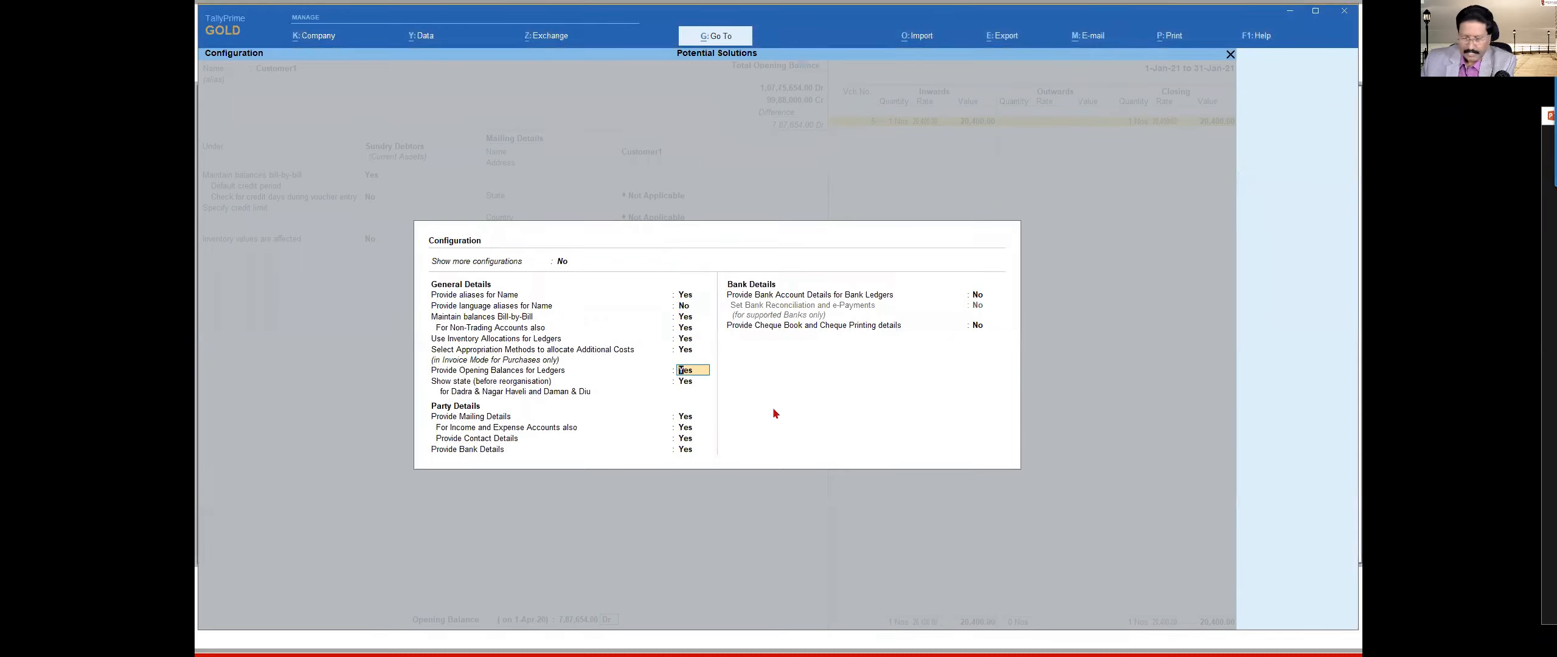
pyautogui.press('n')
pyautogui.press('Return')
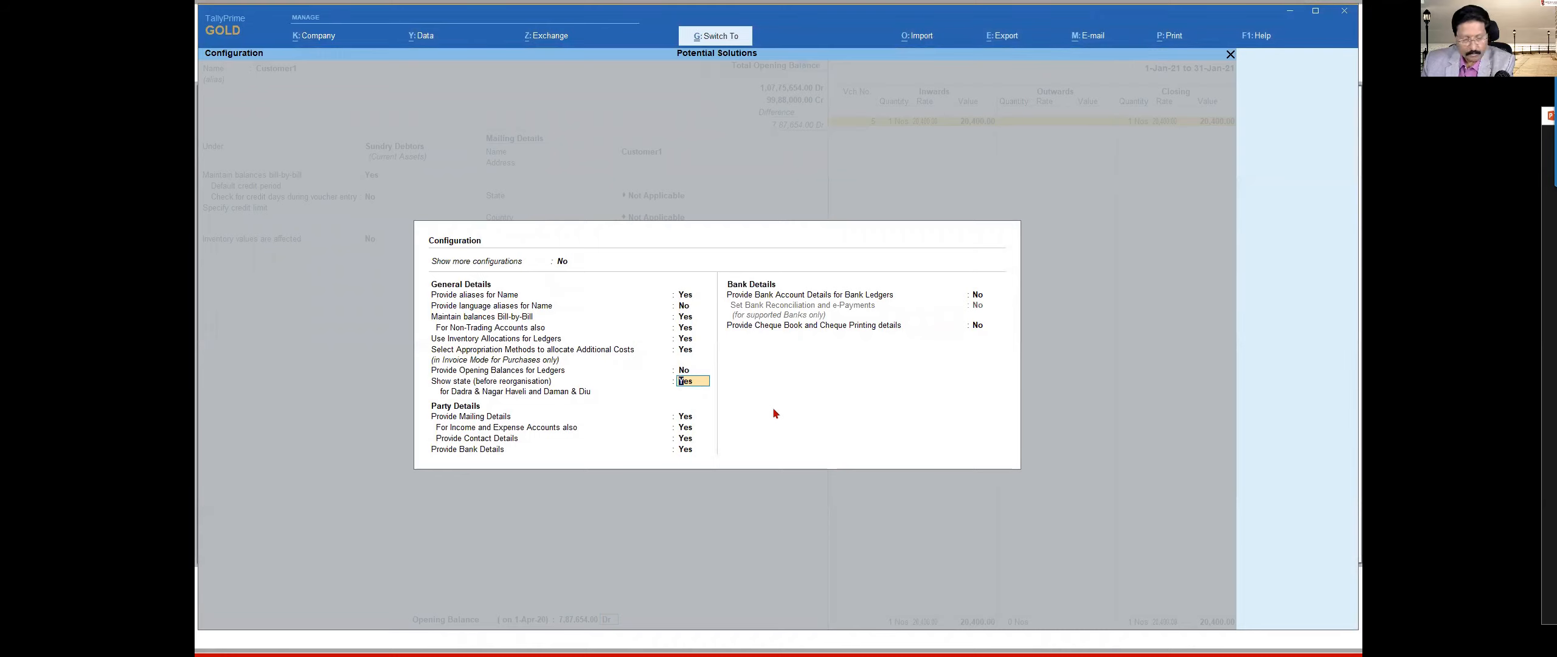
pyautogui.hotkey('ctrl', 'a')
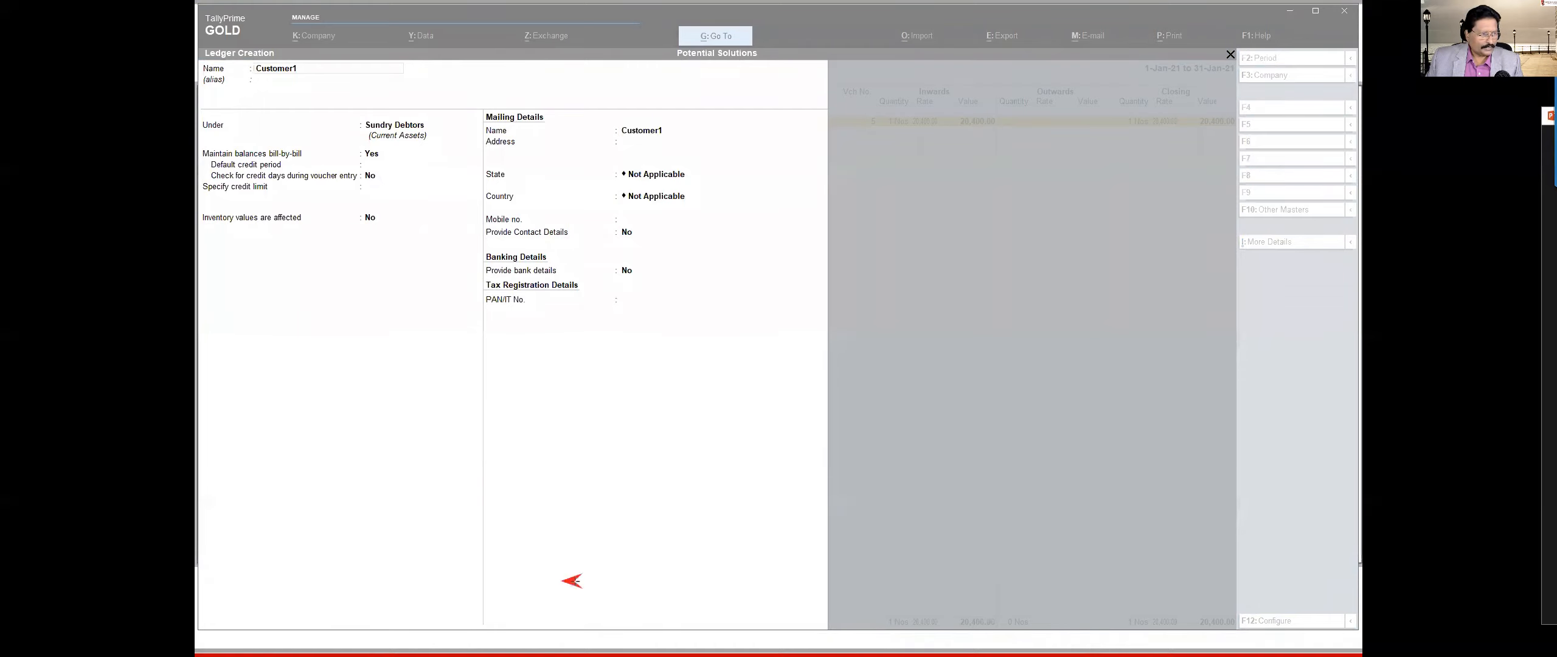
# Step: Mark the former Opening Balance area of the Customer1 ledger form with two arrows and return to the configuration slide
pyautogui.moveTo(575, 580); pyautogui.dragTo(514, 639)
pyautogui.moveTo(403, 594); pyautogui.dragTo(466, 647)
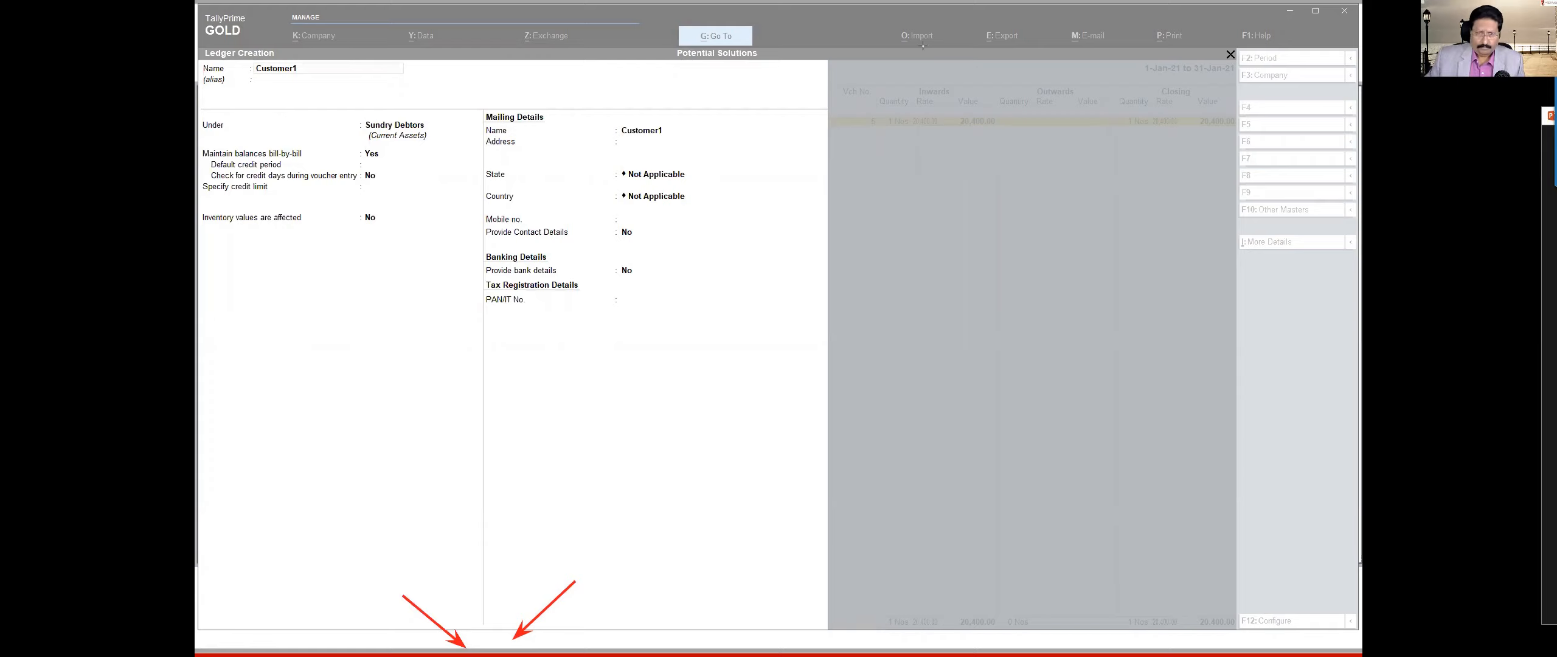
pyautogui.press('Right')
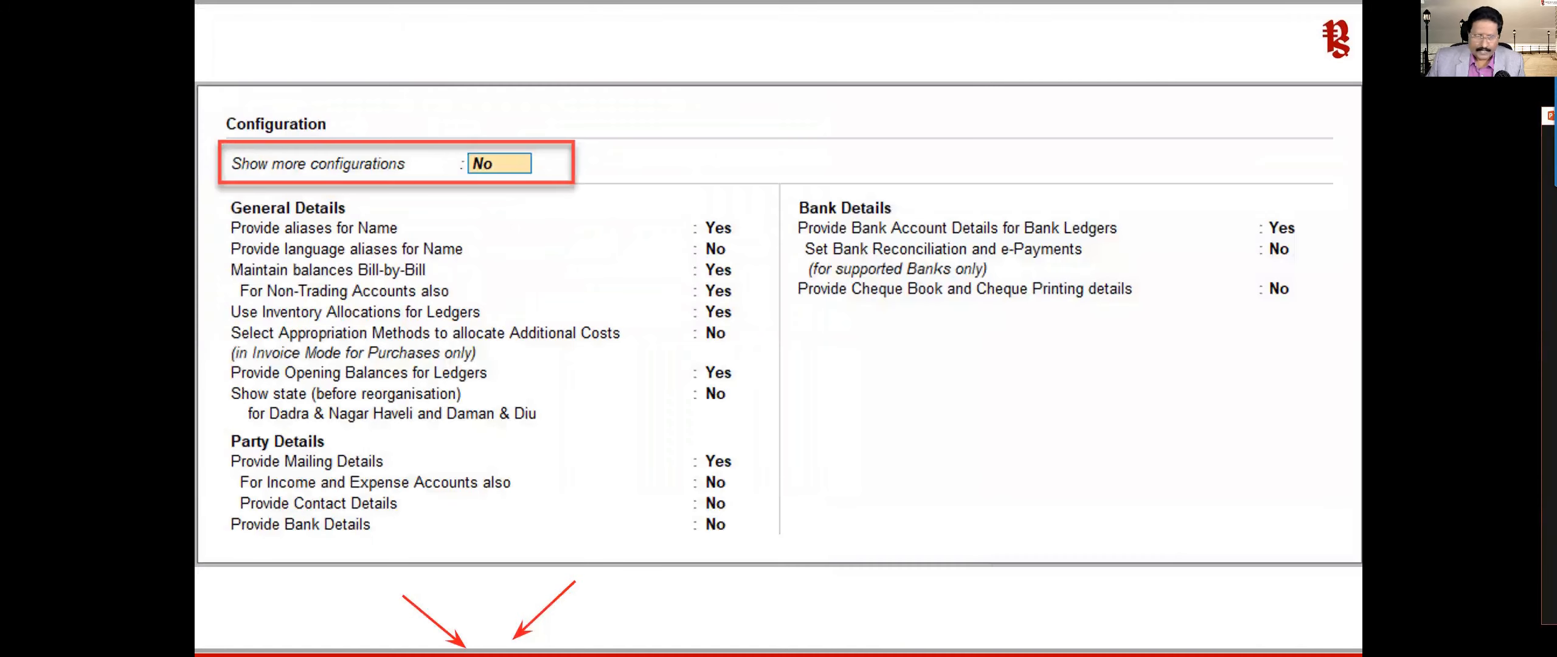